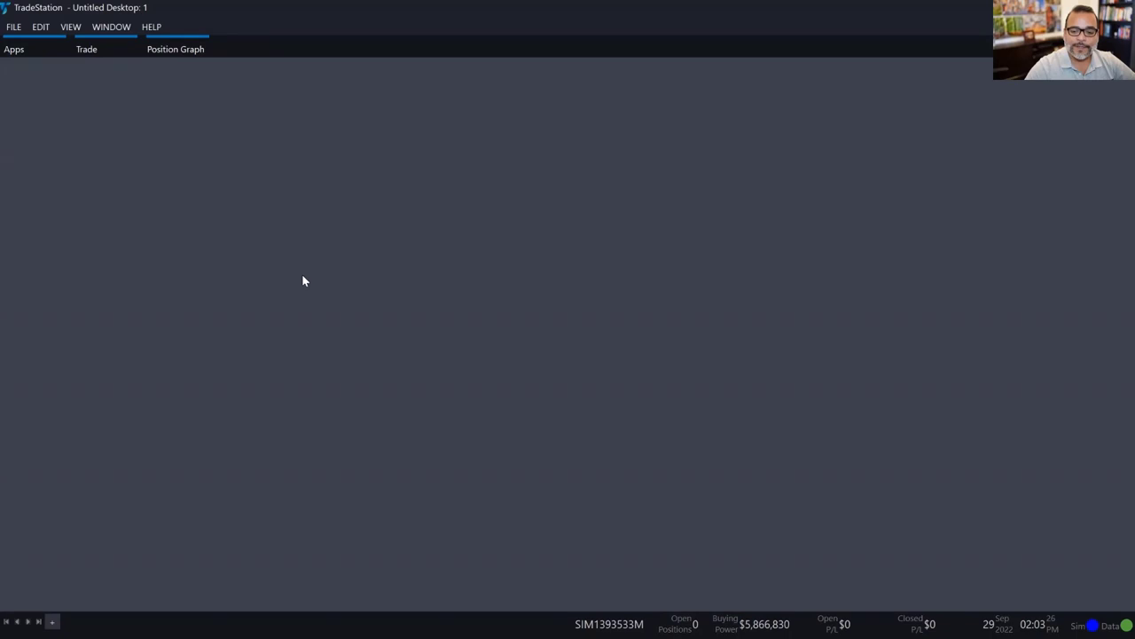
Open a Chart Analysis window and add the Volume Avg indicator to the MSFT 5-minute chart.
click(13, 49)
click(261, 153)
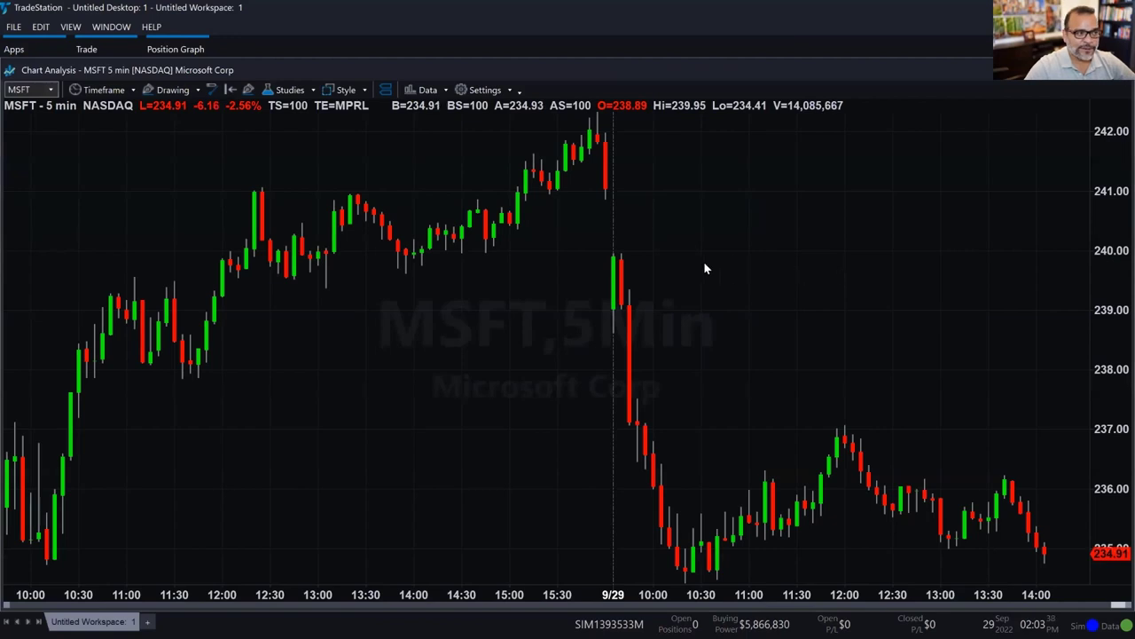
click(289, 90)
click(299, 107)
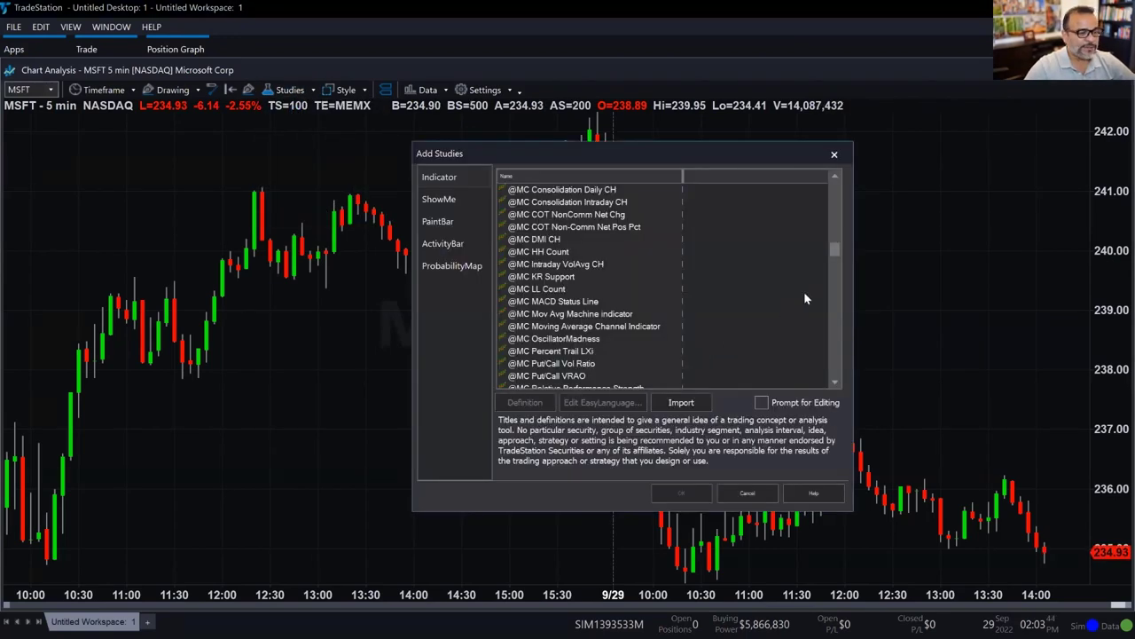
drag(833, 252, 836, 371)
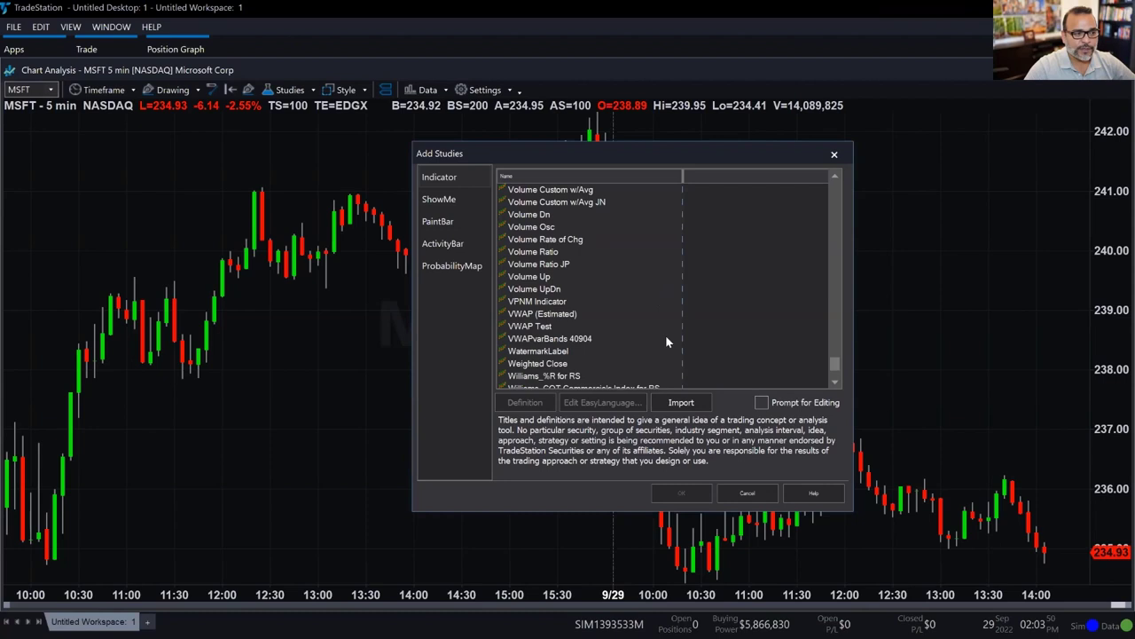
scroll(634, 335, up, 3)
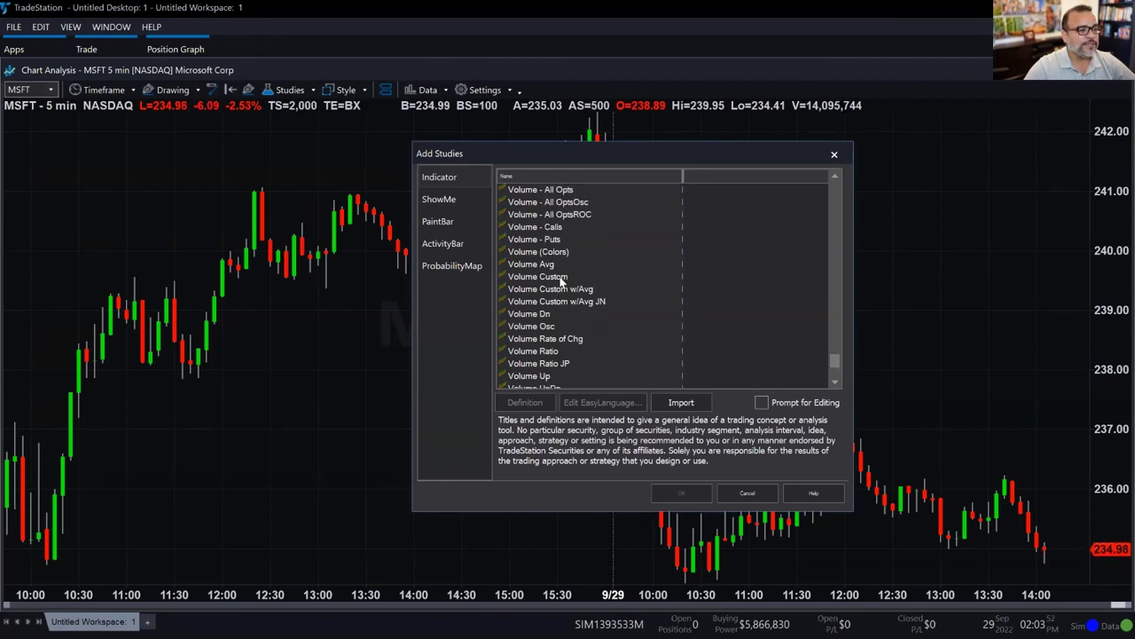
click(559, 265)
click(682, 493)
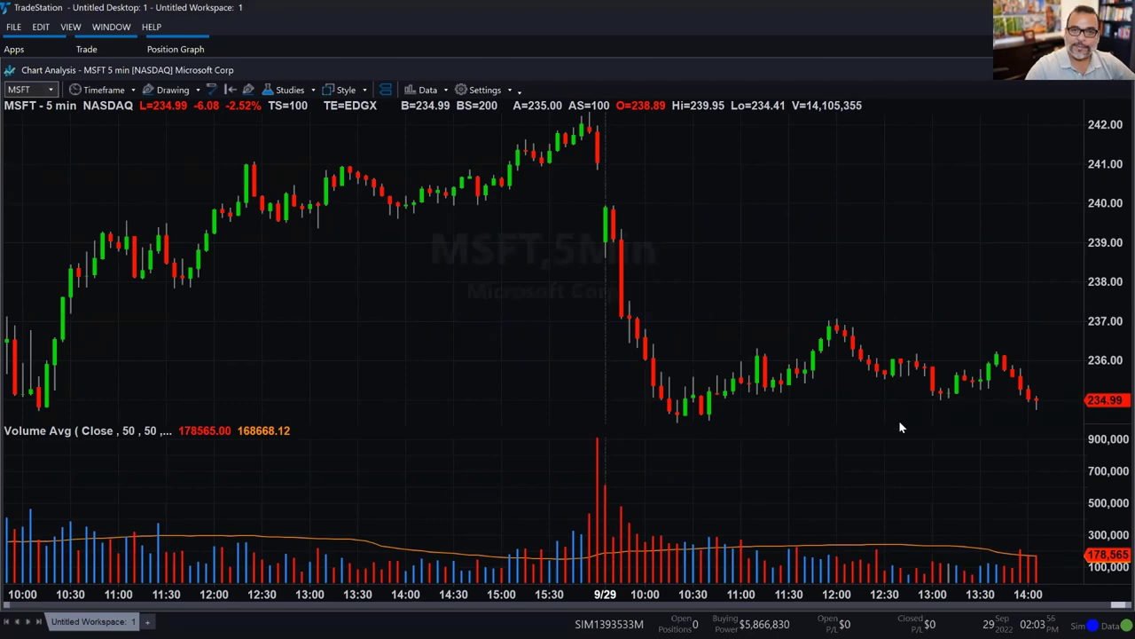
scroll(899, 428, down, 3)
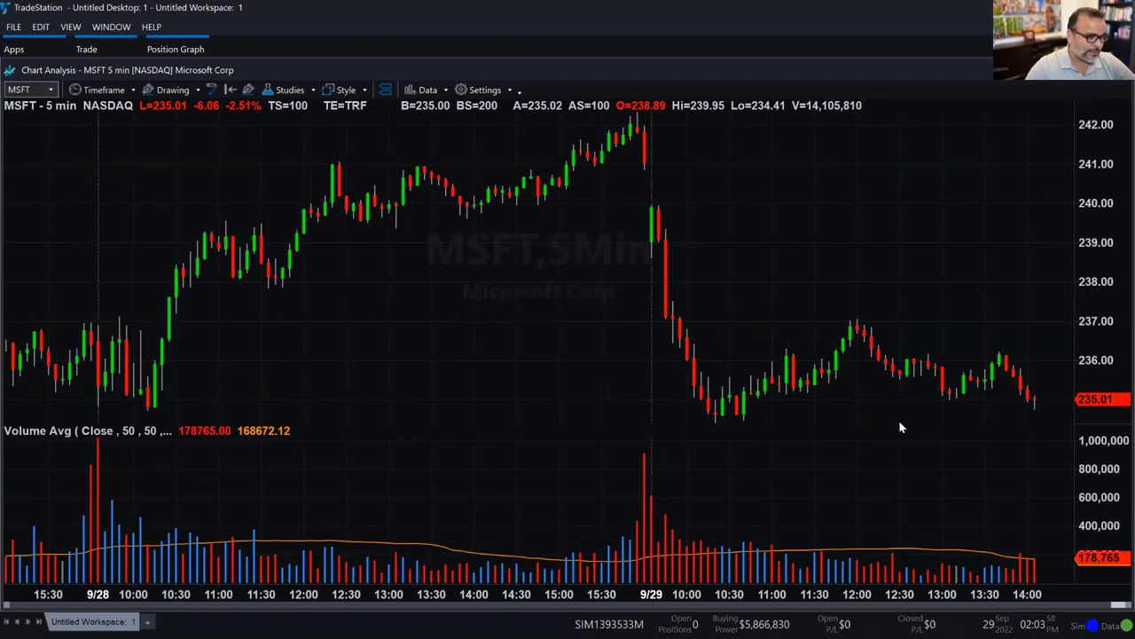
scroll(899, 427, down, 1)
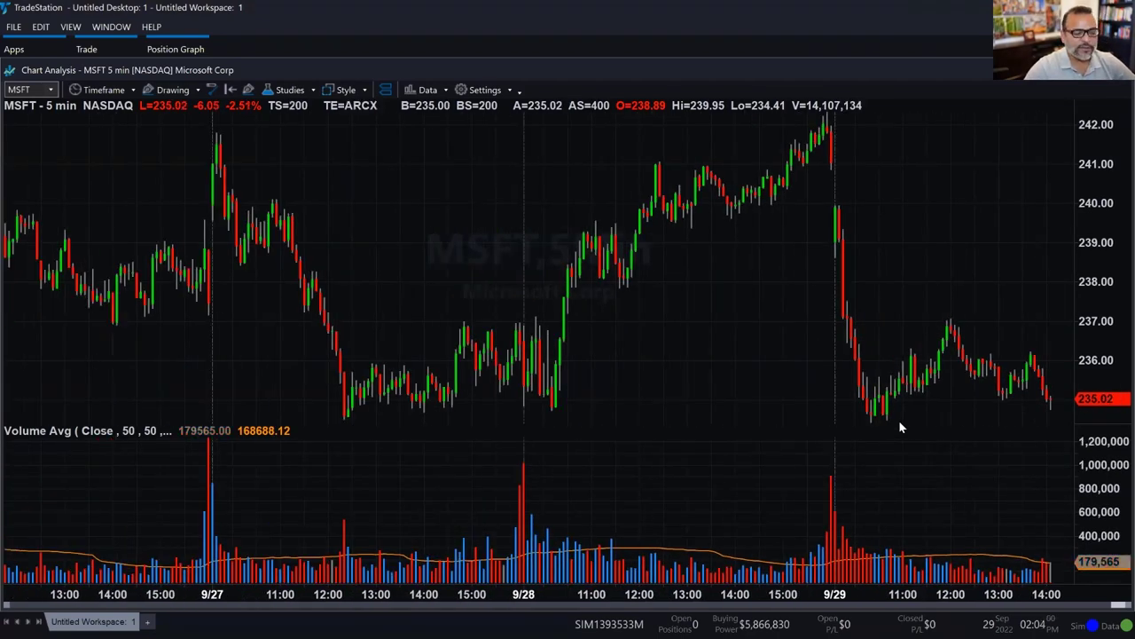
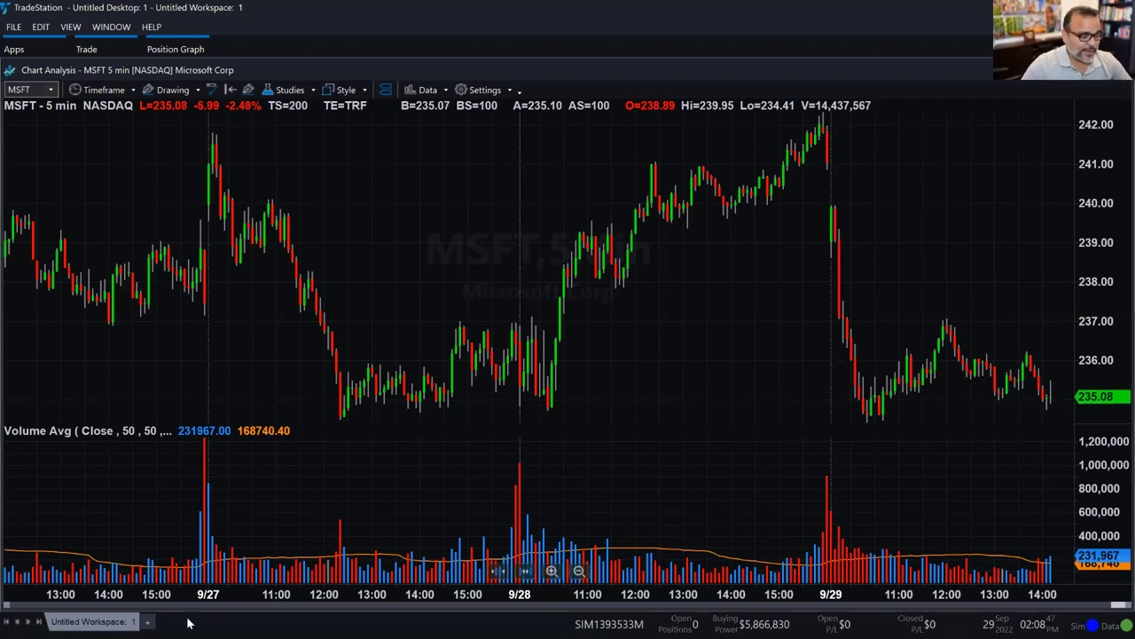
Create a new workspace and open a RadarScreen window in it.
click(148, 621)
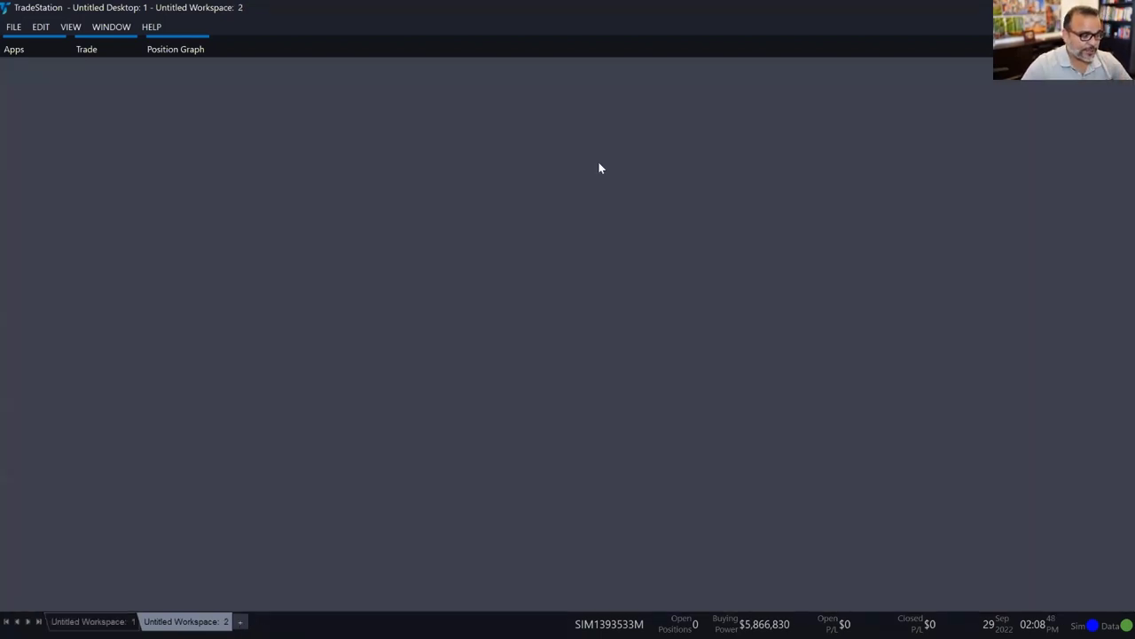
click(21, 49)
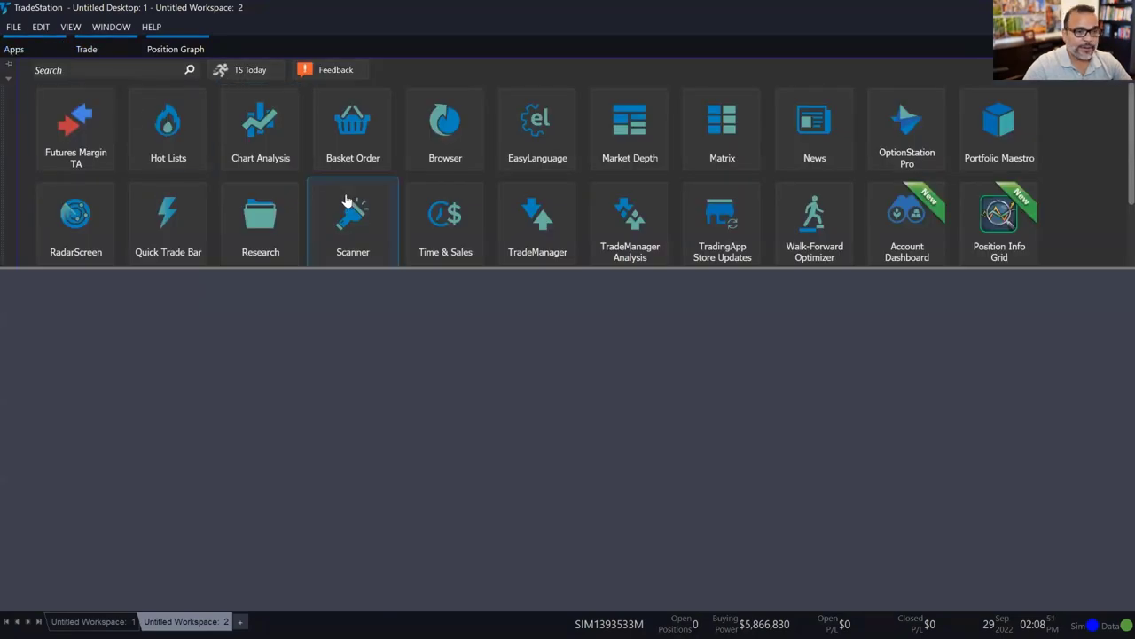
click(98, 226)
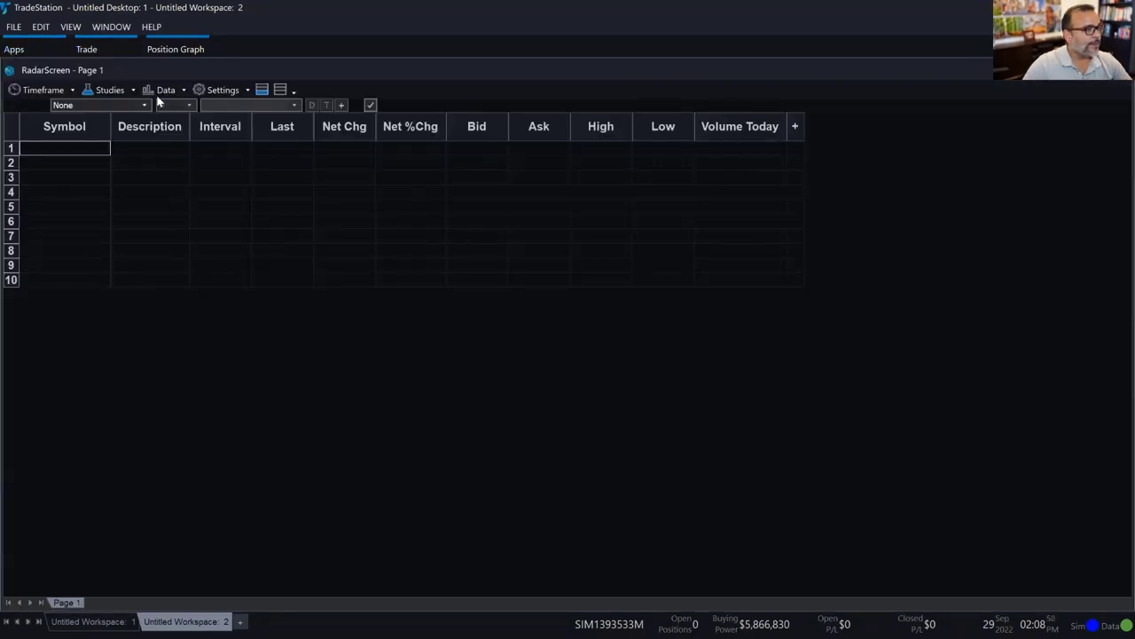
Add the NASDAQ 100 Index symbol list to the empty RadarScreen page.
click(162, 91)
mouse_move(195, 122)
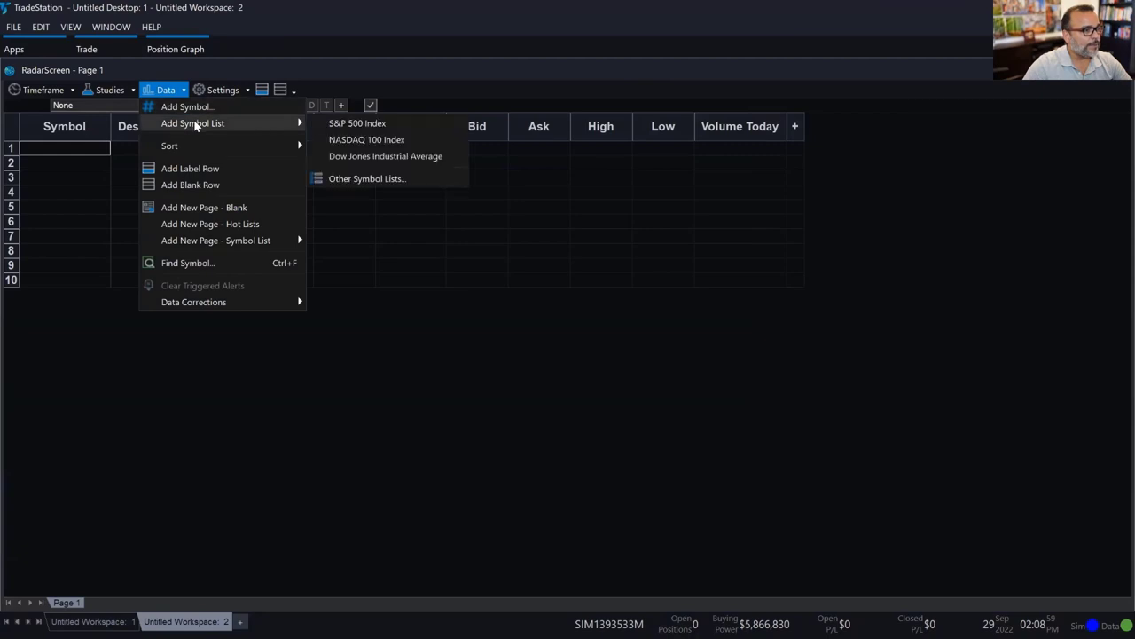
click(367, 142)
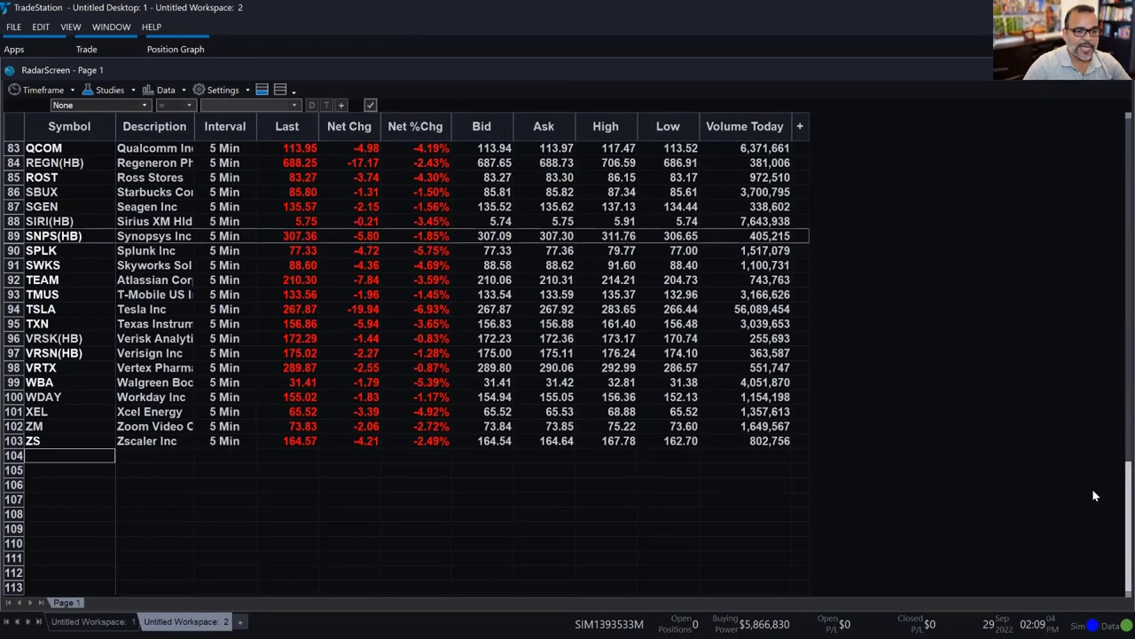
Remove the Bid, Ask, High and Low columns from the RadarScreen.
scroll(1116, 505, up, 20)
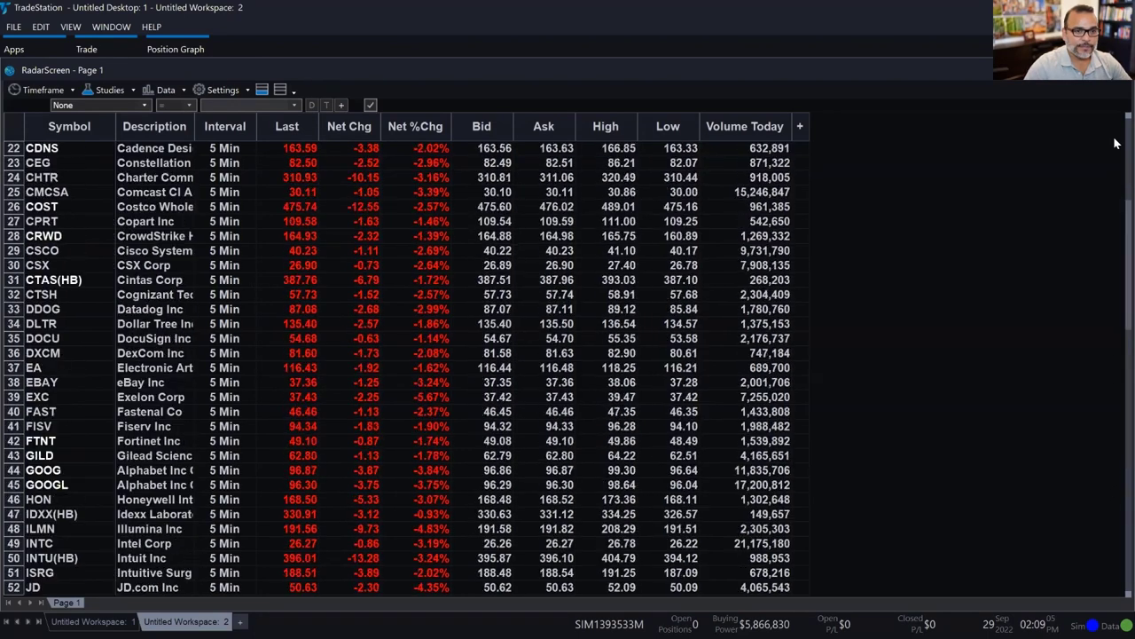
drag(481, 126, 661, 124)
key(Delete)
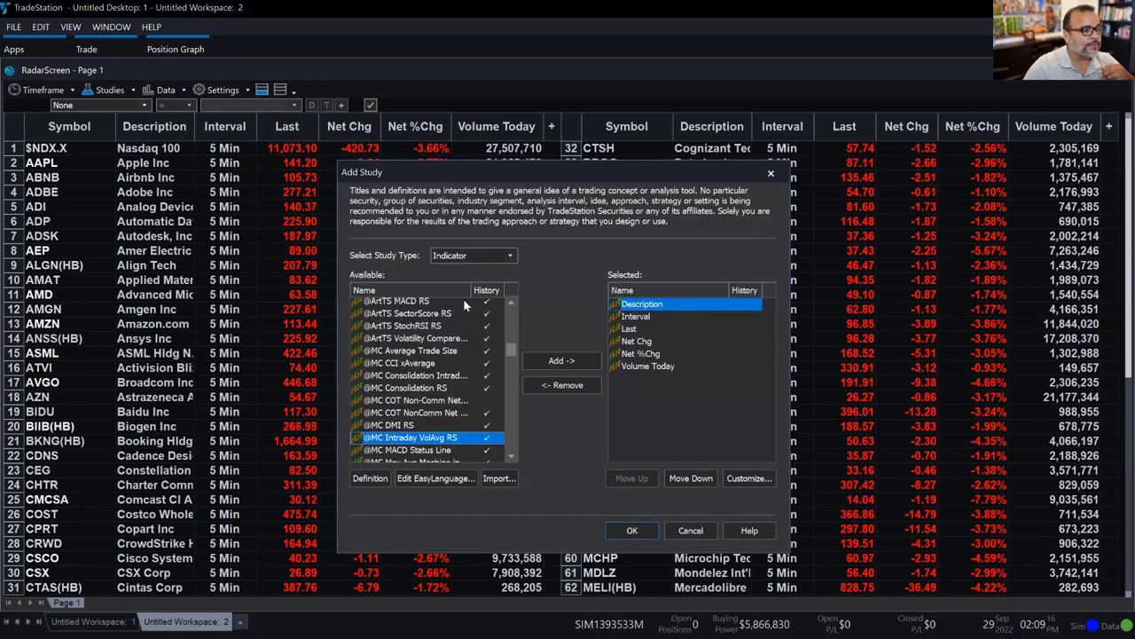
Find the Volume Avg indicator among the available studies and include it in the RadarScreen's selected studies.
scroll(514, 346, down, 3)
drag(508, 354, 510, 444)
scroll(493, 434, up, 2)
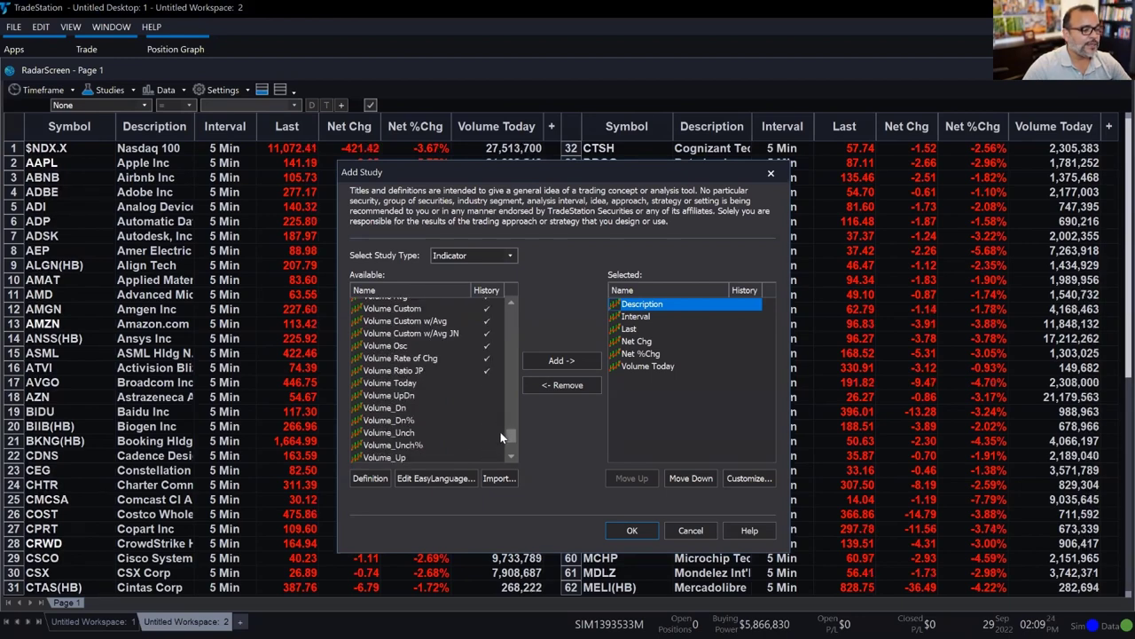
scroll(511, 433, up, 3)
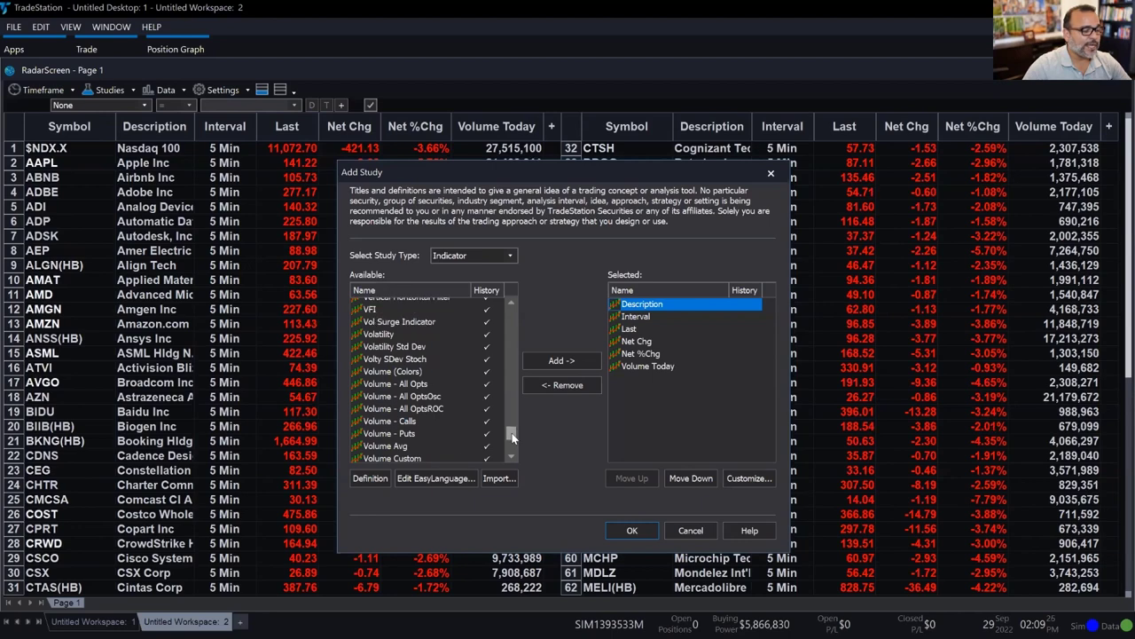
scroll(497, 434, down, 1)
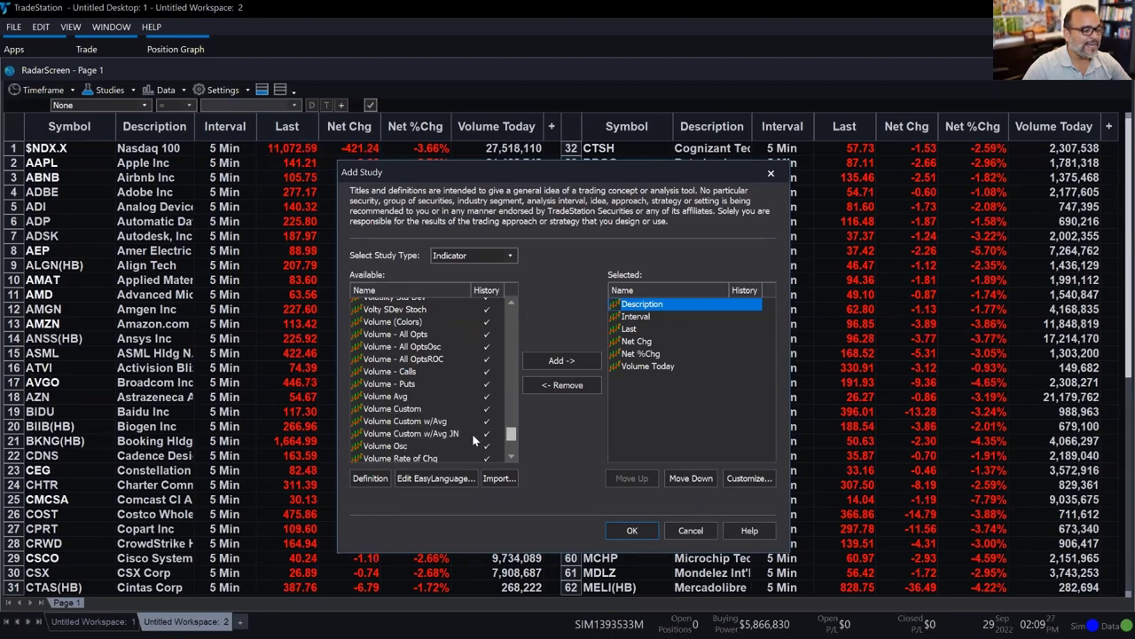
click(402, 396)
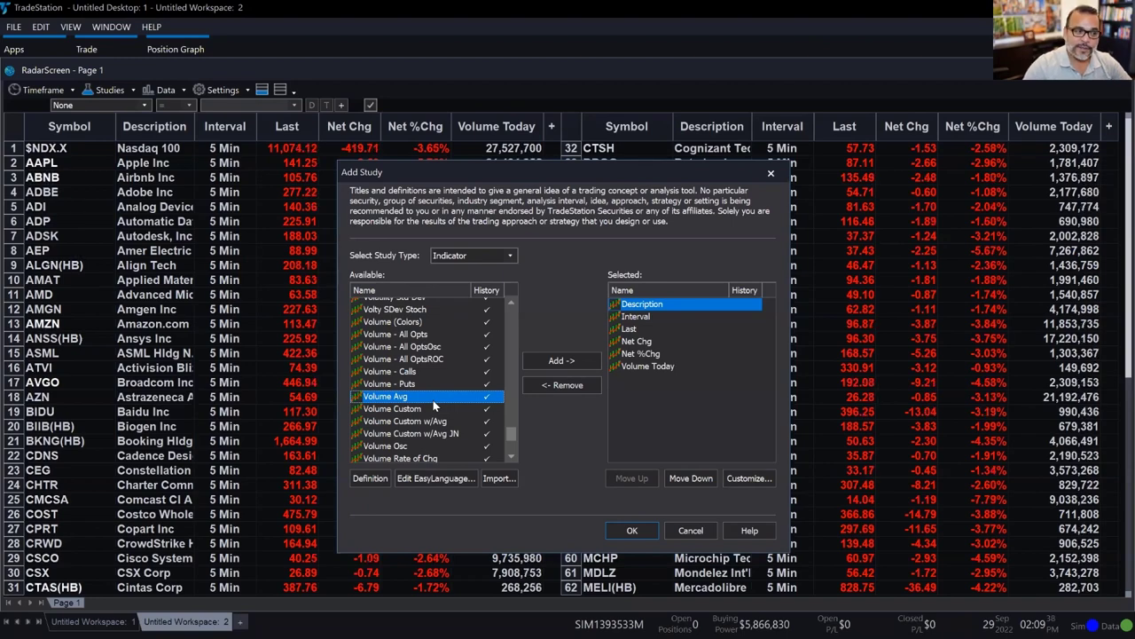
click(562, 360)
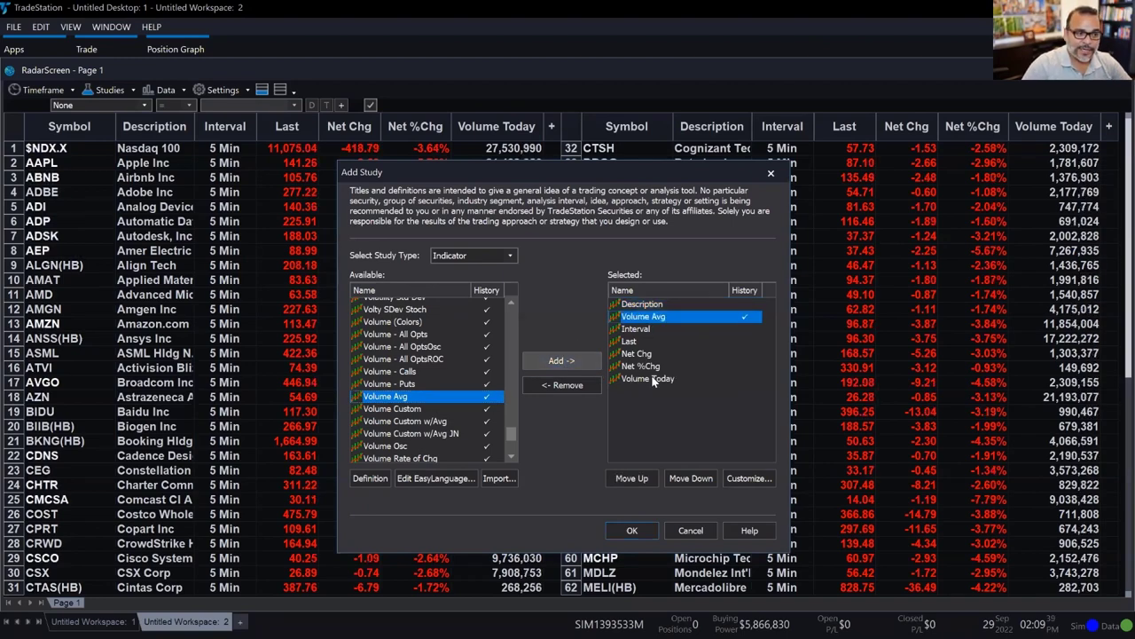
Move Volume Avg to the end of the selected studies, after Volume Today, and apply the study changes.
click(690, 478)
click(689, 478)
click(690, 478)
click(689, 478)
click(689, 478)
click(689, 478)
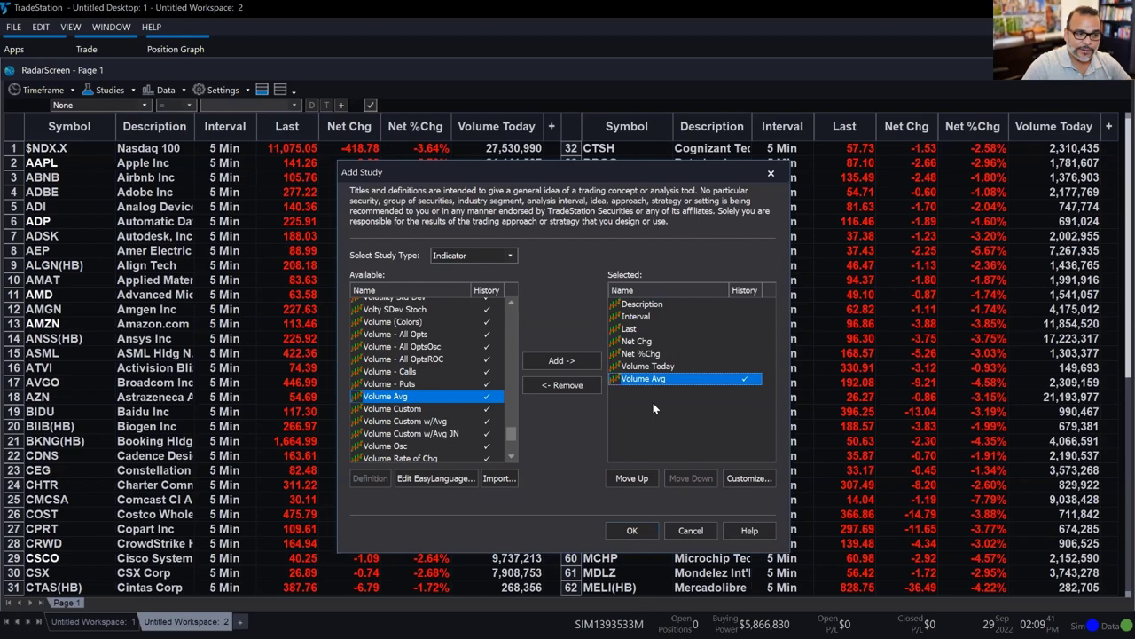
click(633, 531)
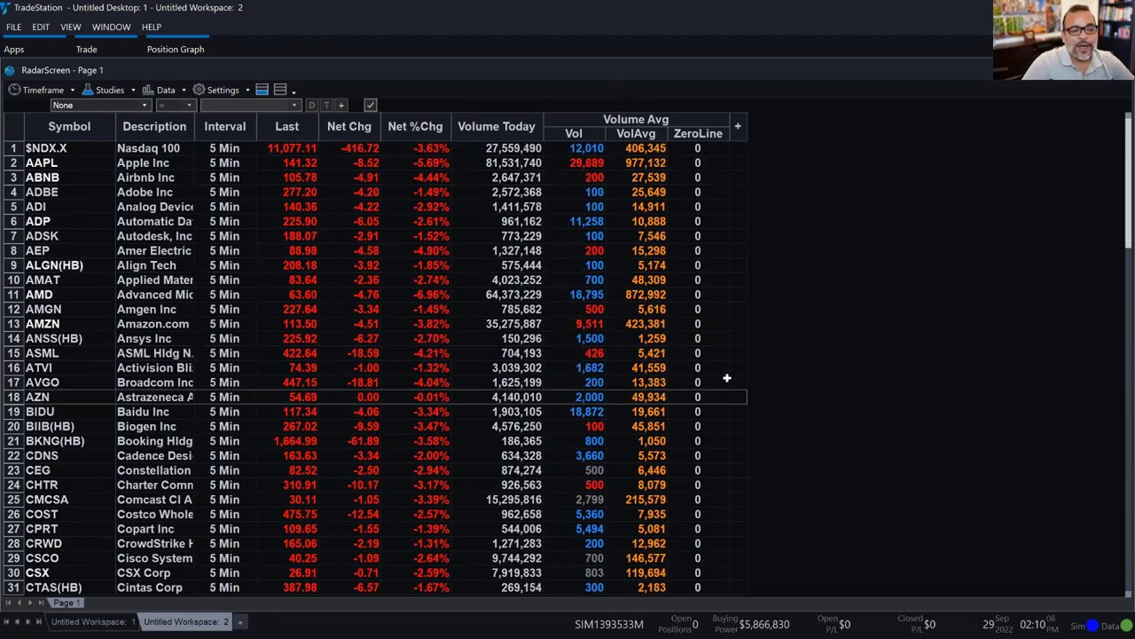
Hide the ZeroLine plot of the Volume Avg study in the RadarScreen.
right_click(701, 133)
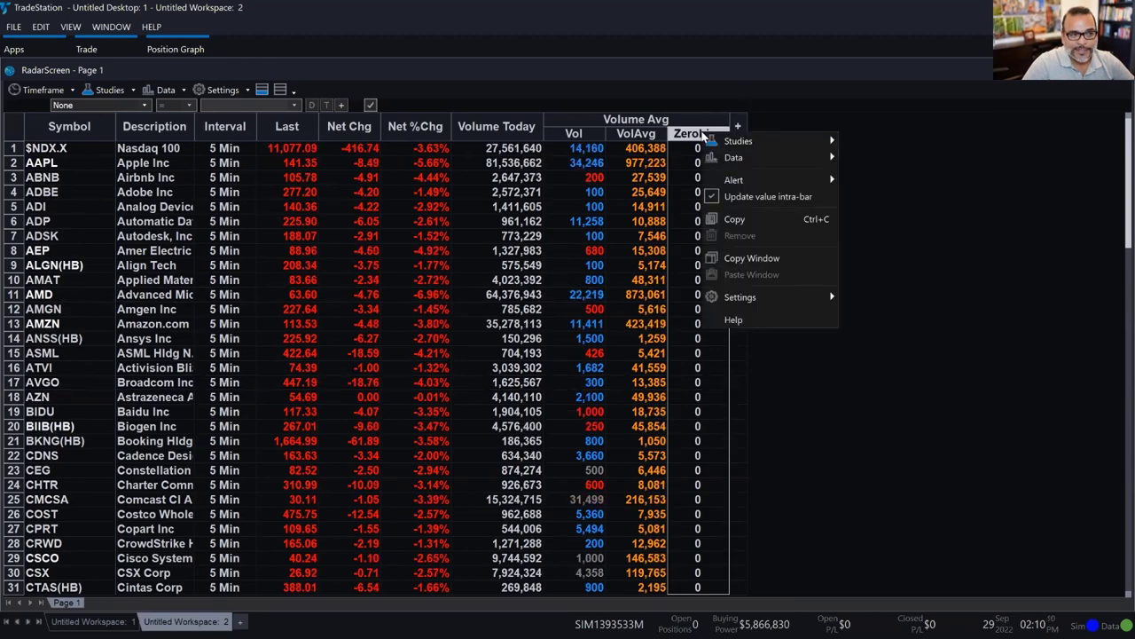
mouse_move(741, 141)
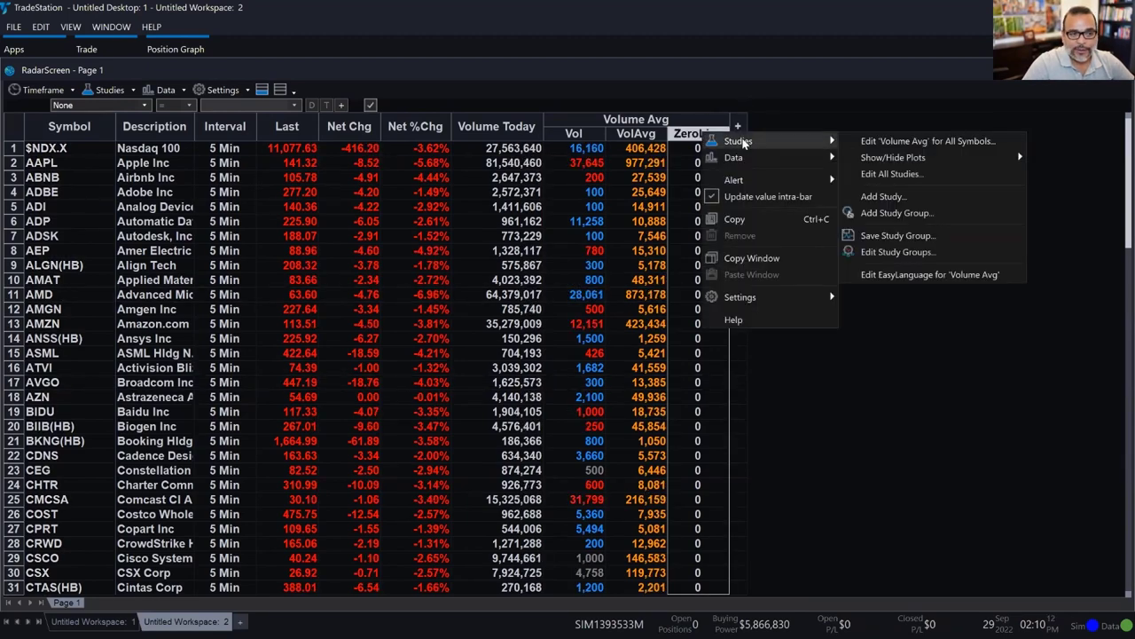
mouse_move(913, 160)
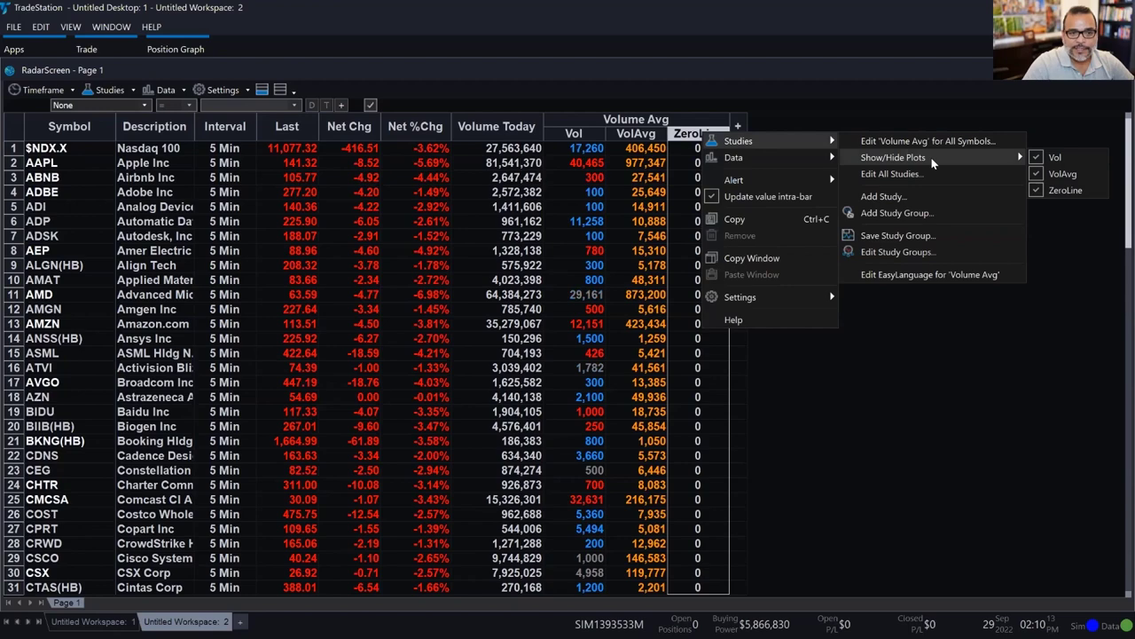
click(1061, 190)
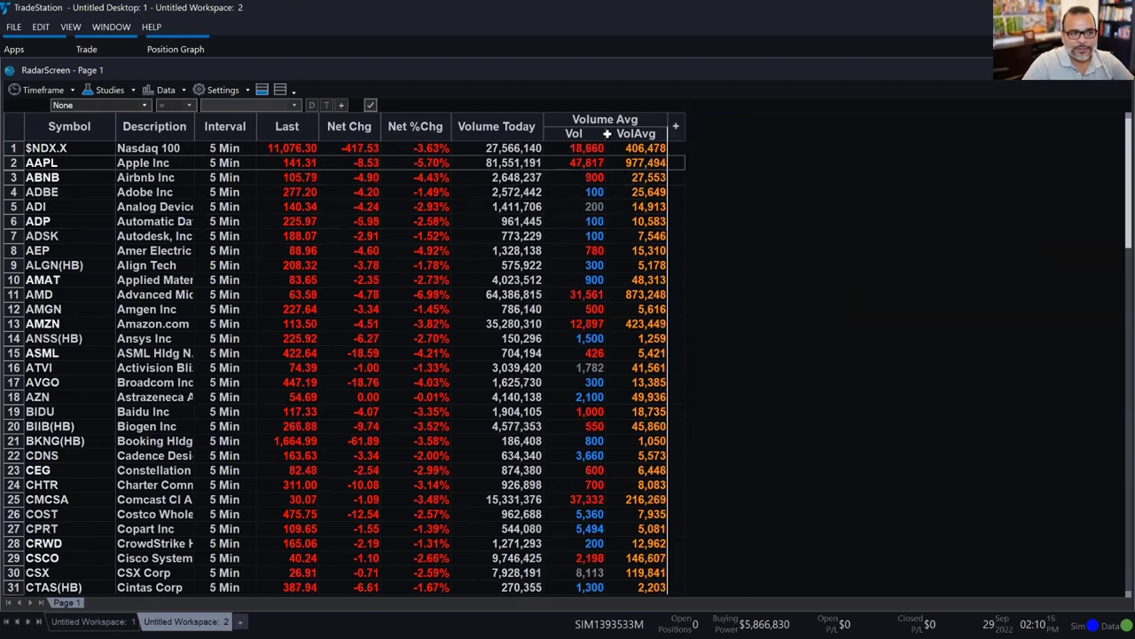
Compare the Volume Today column with the Volume Avg study's Vol and VolAvg columns, and check the symbols' interval.
click(644, 192)
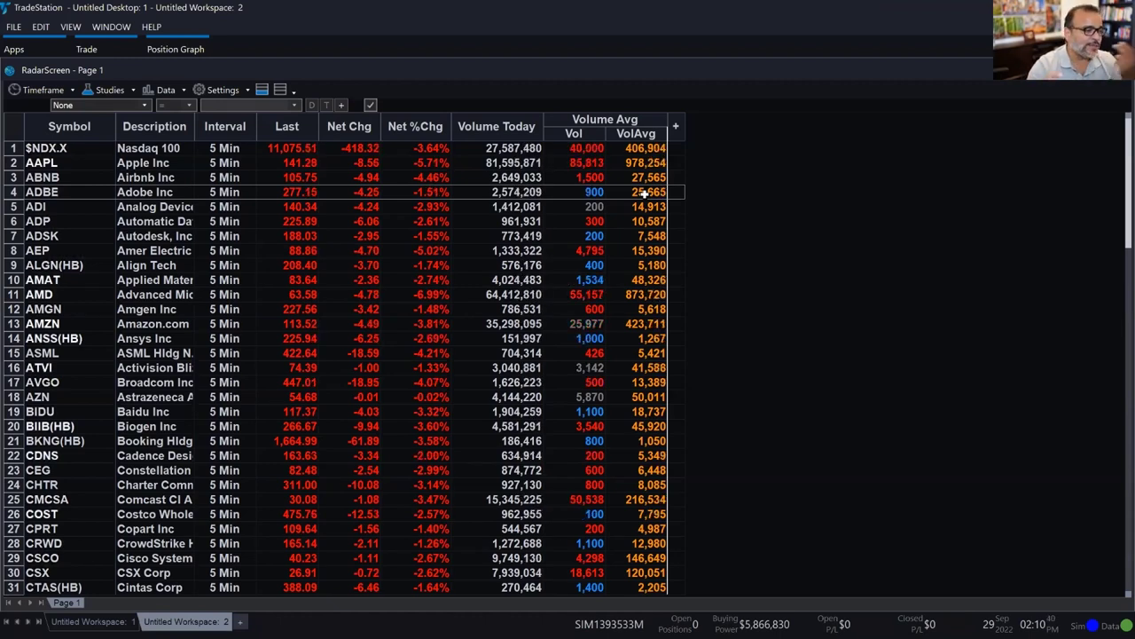
click(497, 126)
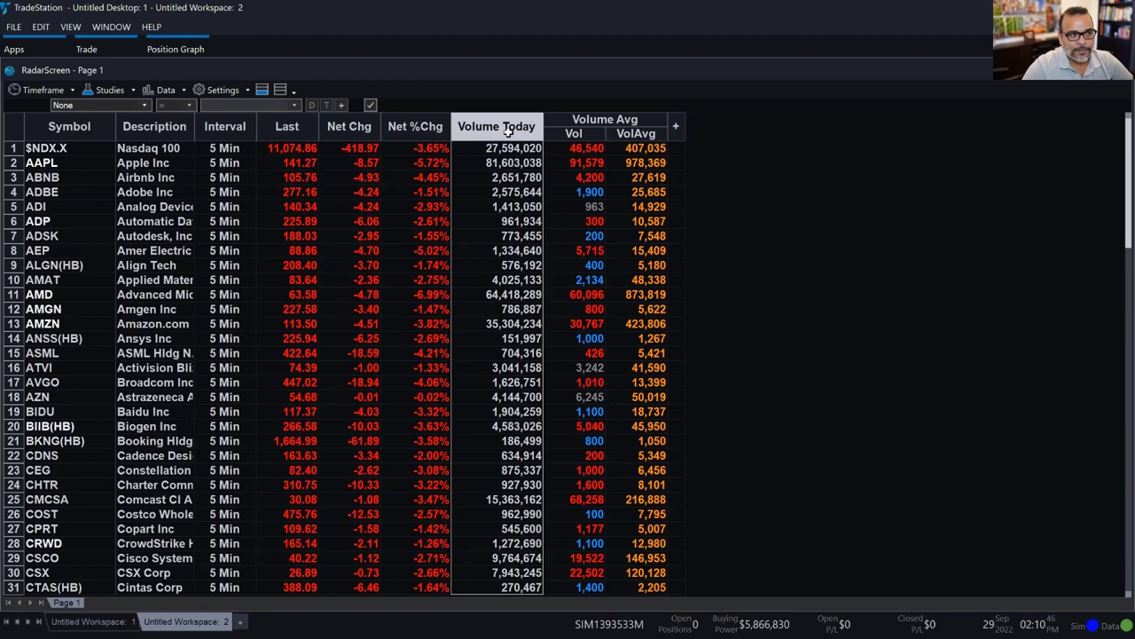
click(617, 121)
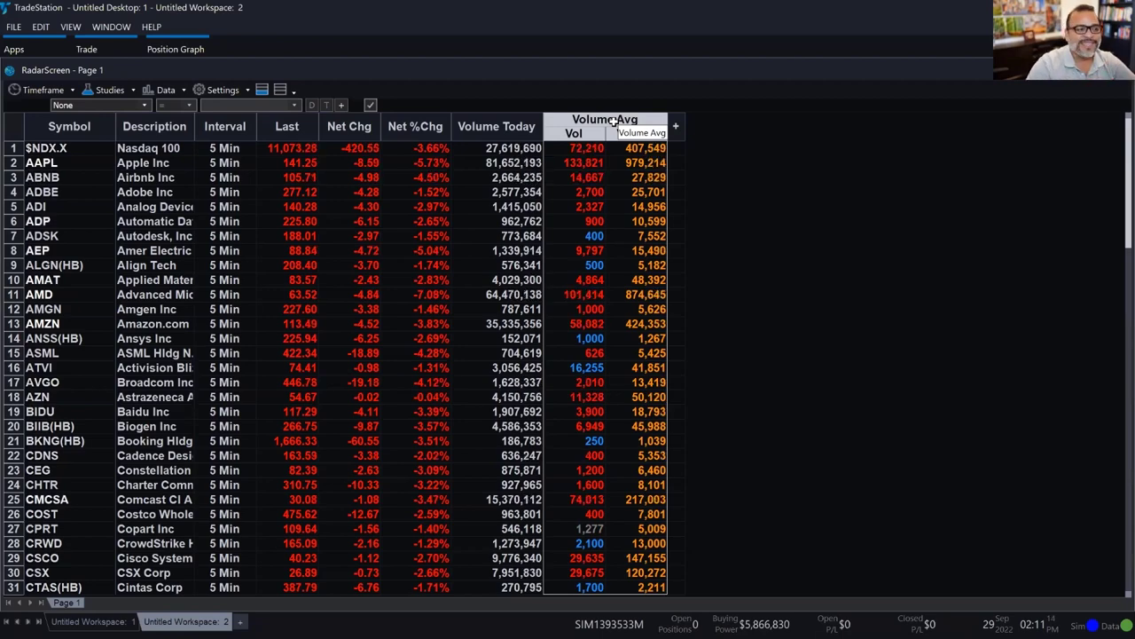
click(615, 147)
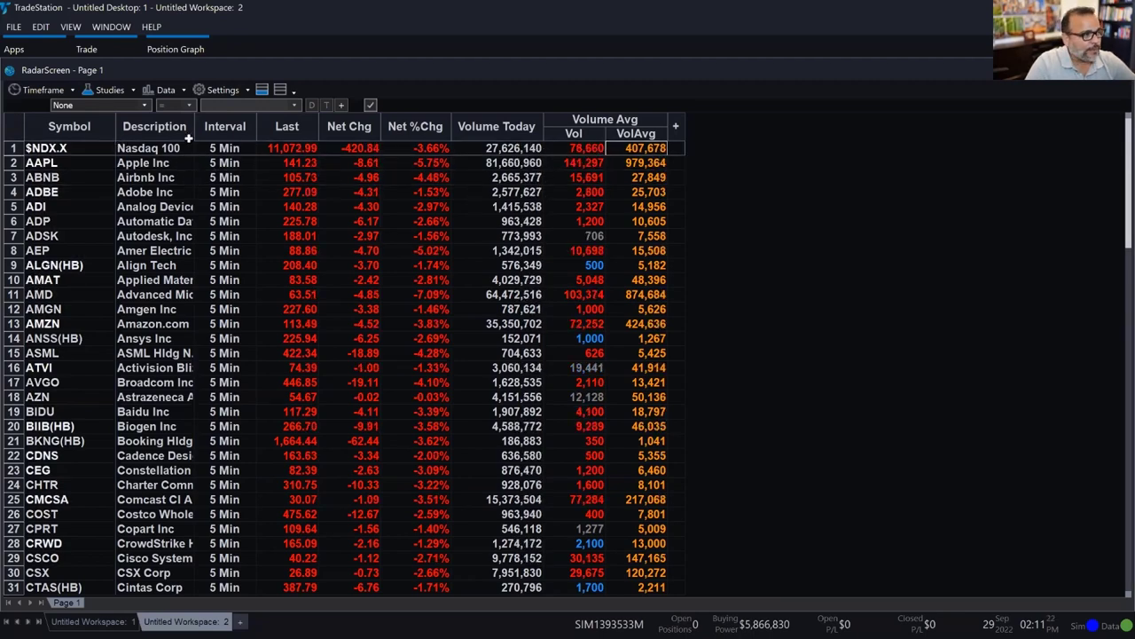
click(225, 127)
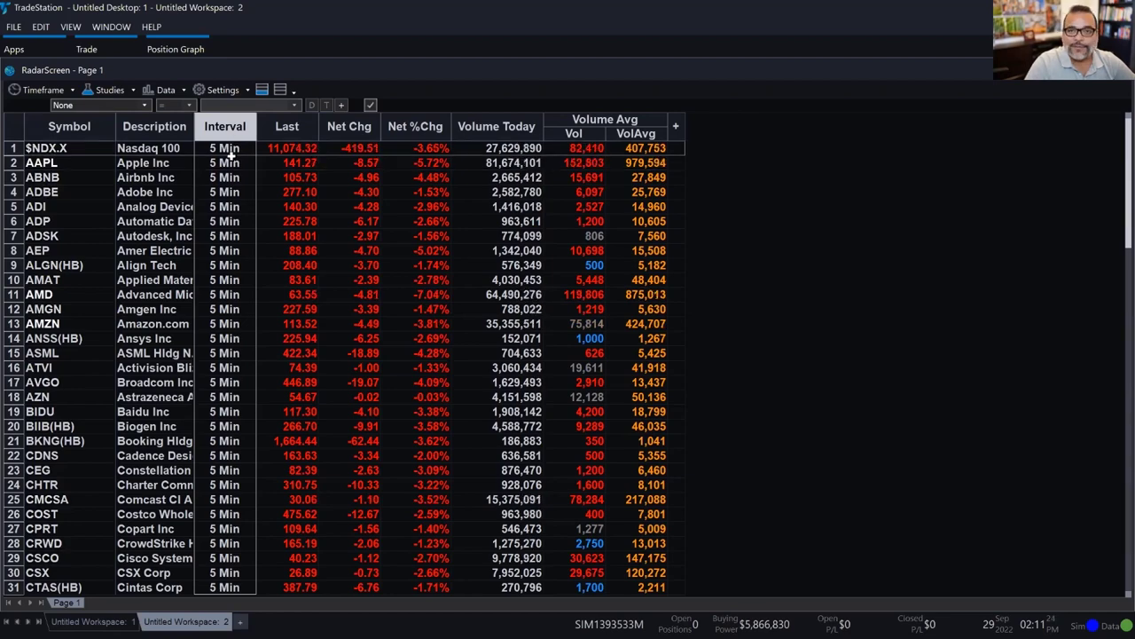
click(576, 149)
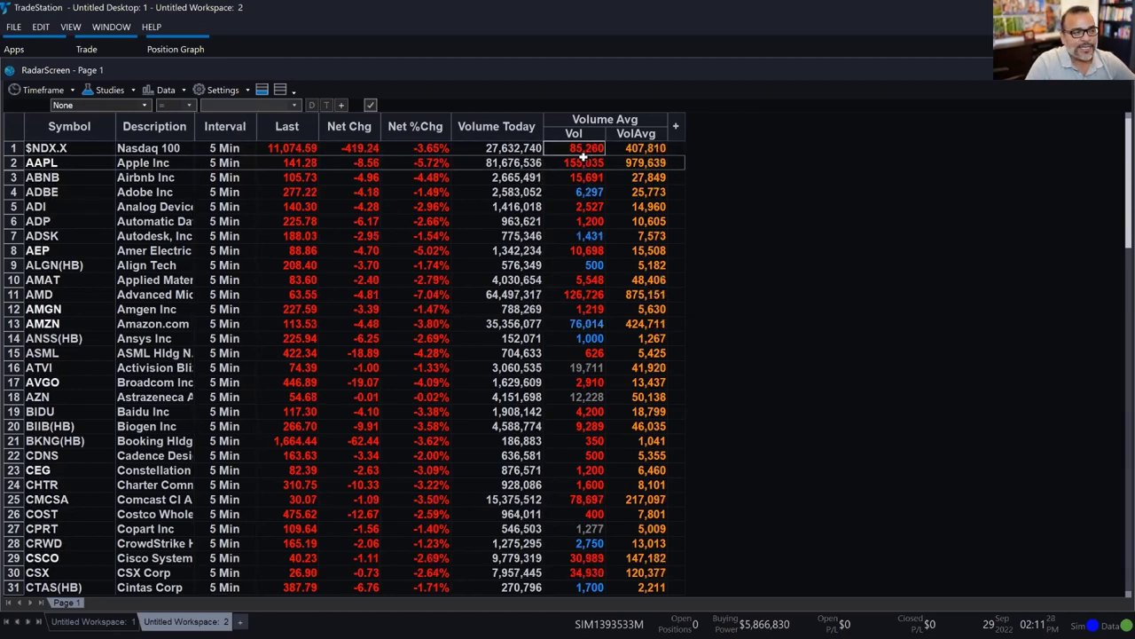
Delete the $NDX.X index row from the RadarScreen symbol list.
click(63, 148)
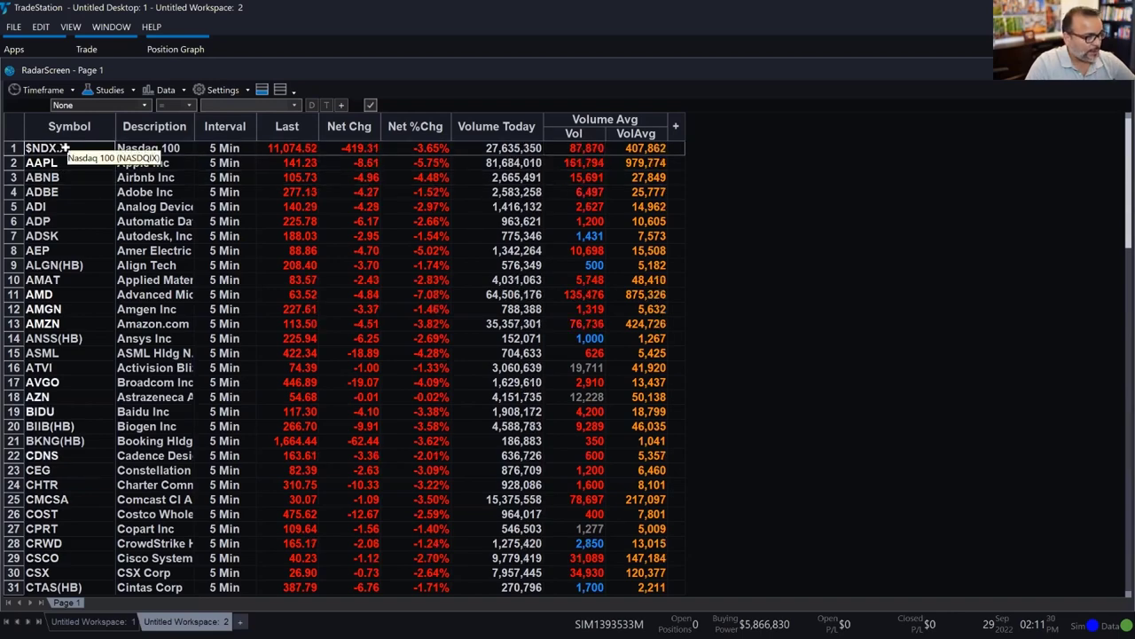
key(Delete)
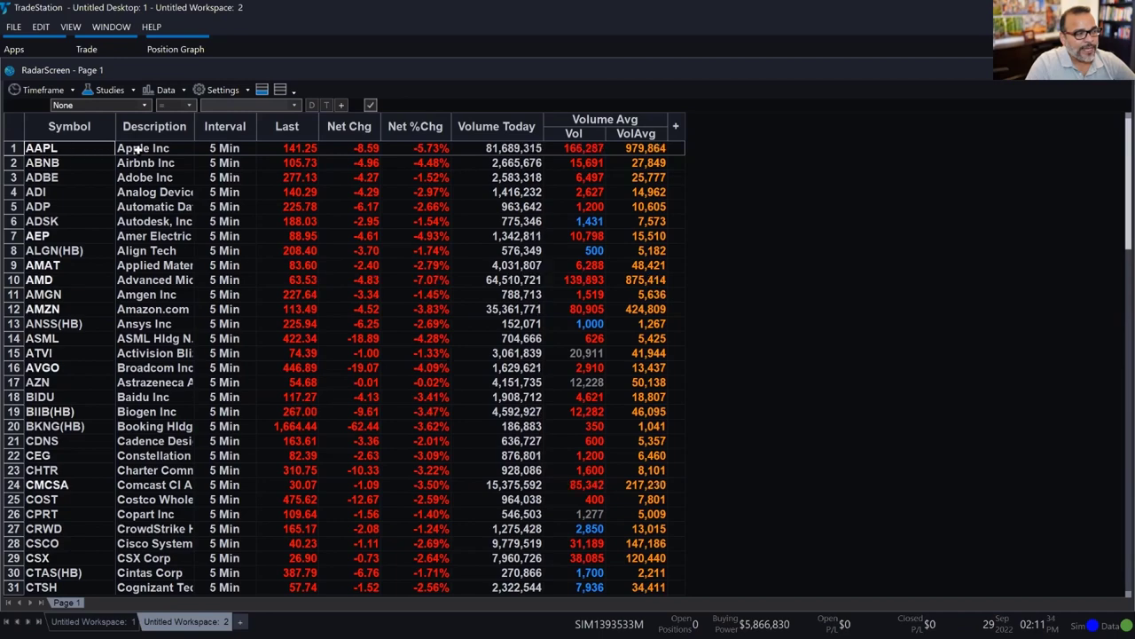
click(584, 154)
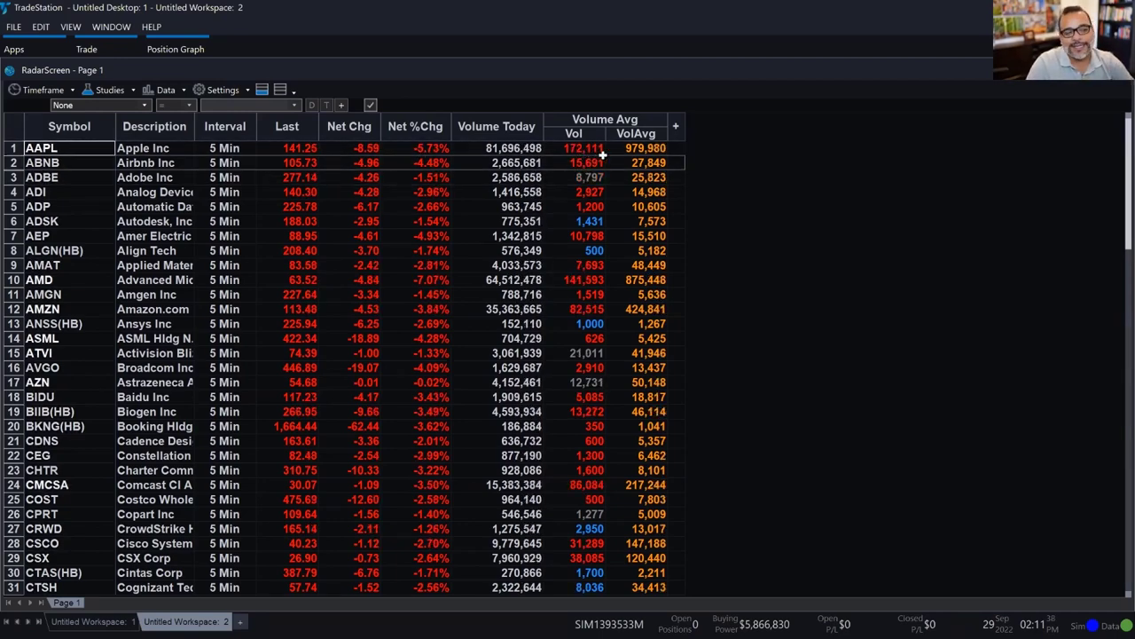
Compare AAPL's Volume Today value with its five-minute Vol and VolAvg values.
click(494, 153)
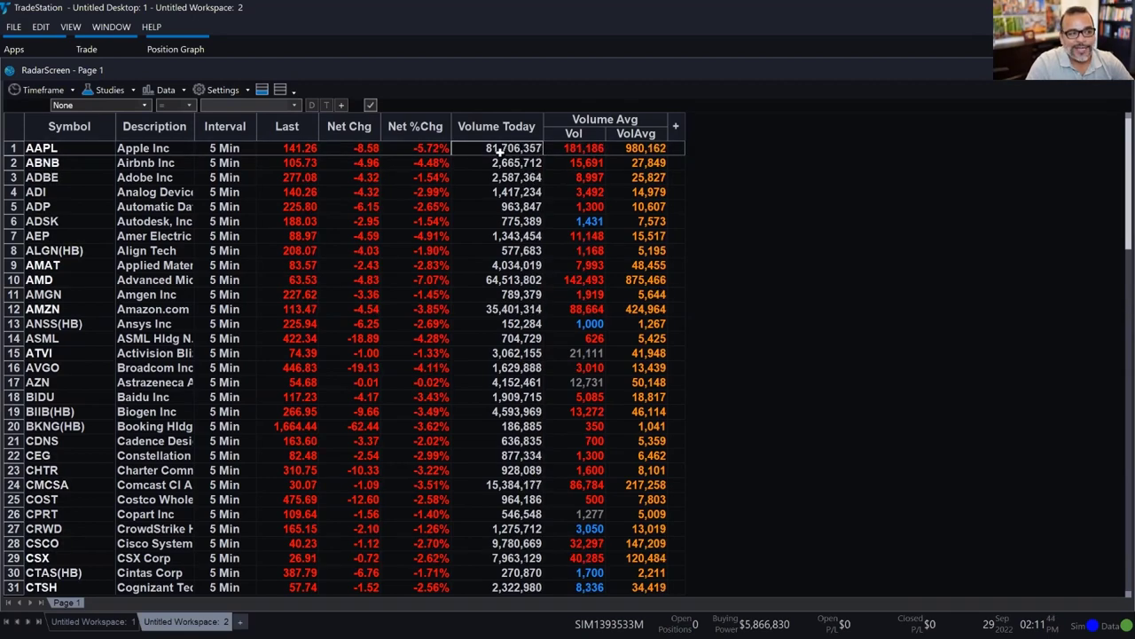
click(582, 153)
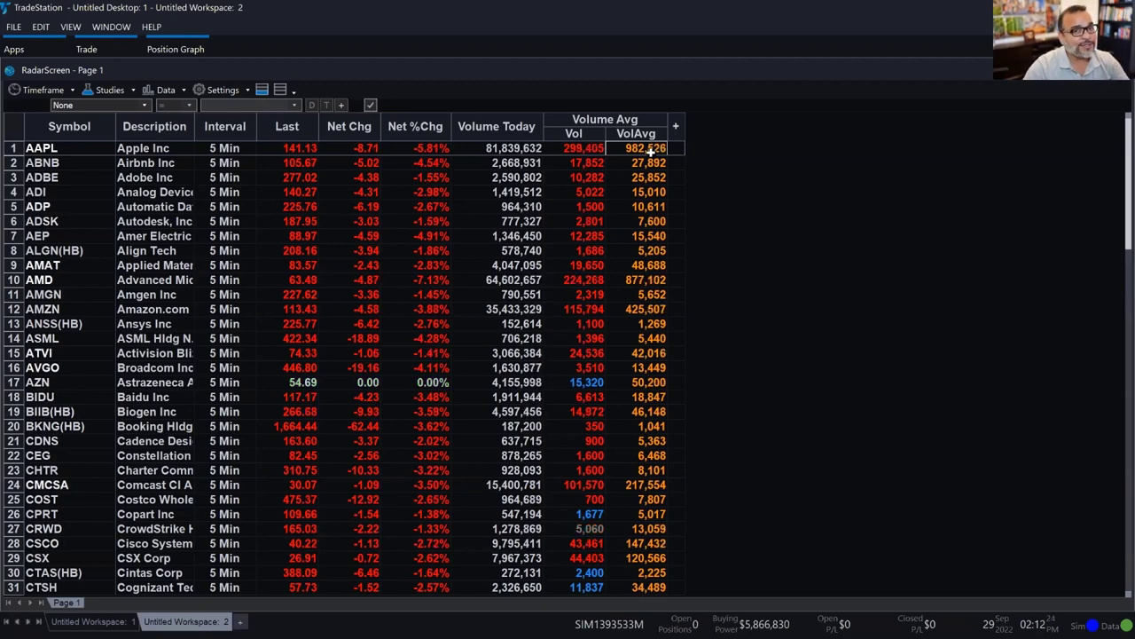
Enable the Volume Avg alert for all symbols, with Message Center notifications set to None for scanning in RadarScreen.
right_click(607, 120)
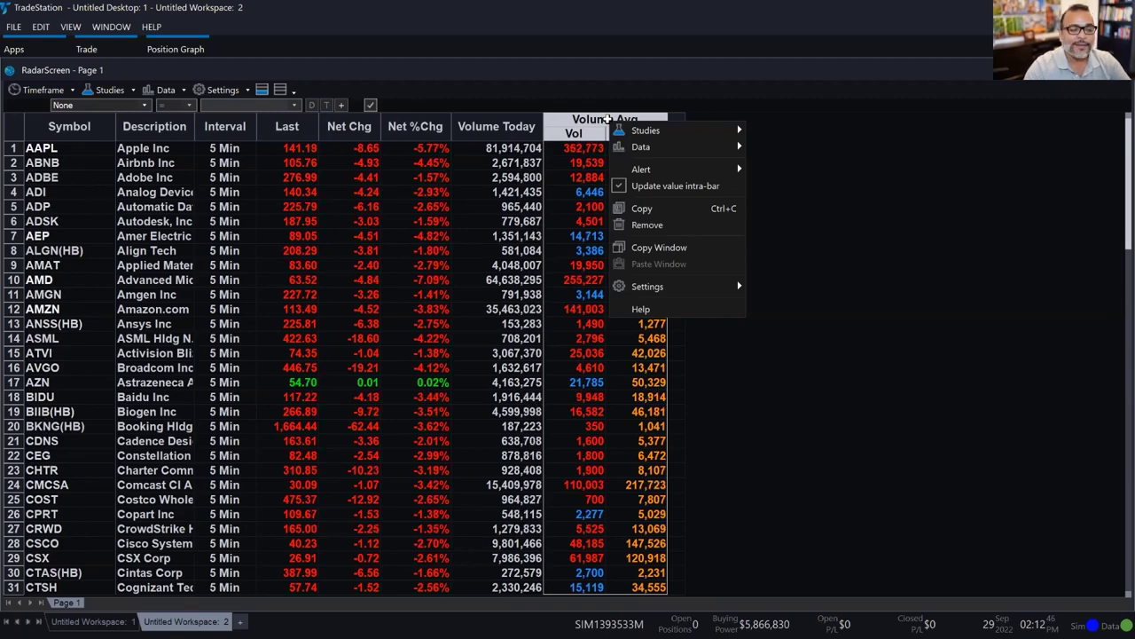
mouse_move(666, 138)
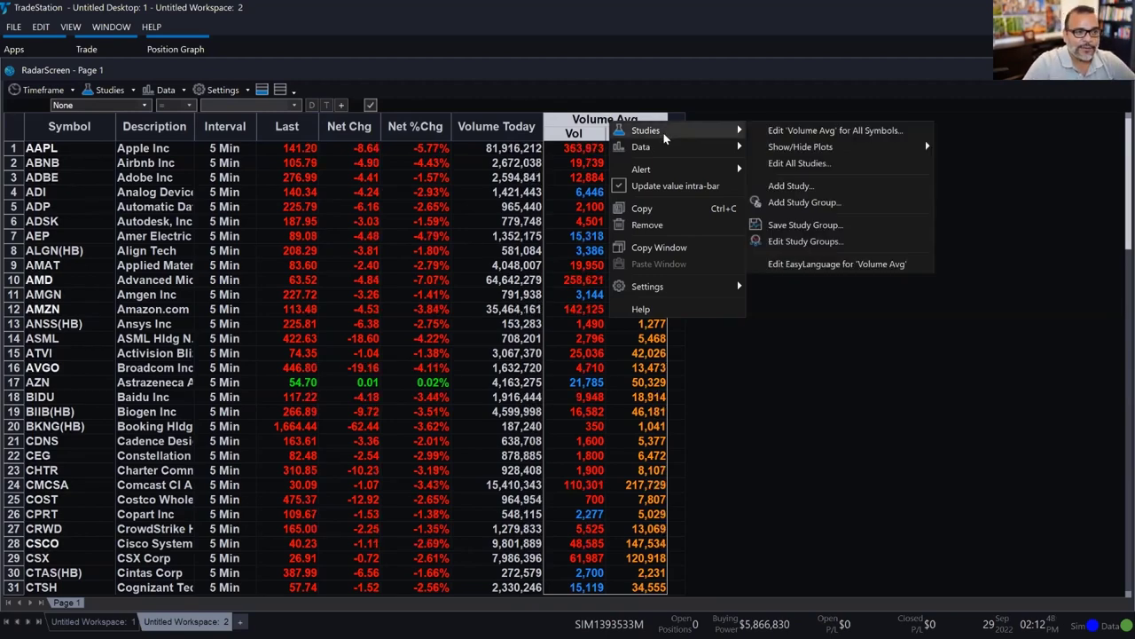
click(853, 132)
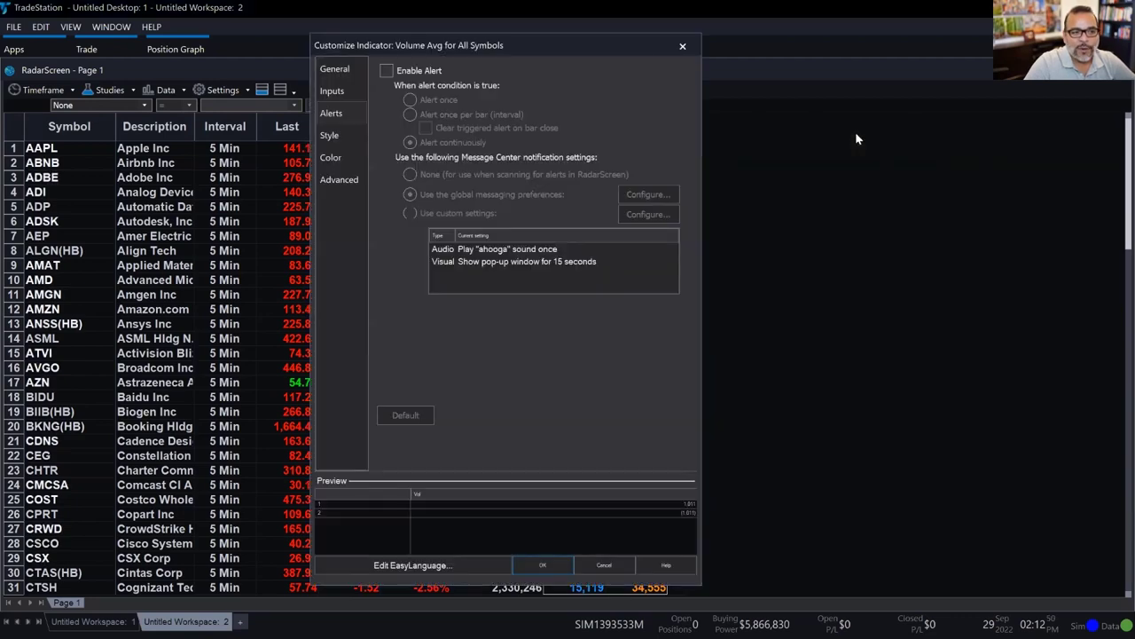
click(386, 70)
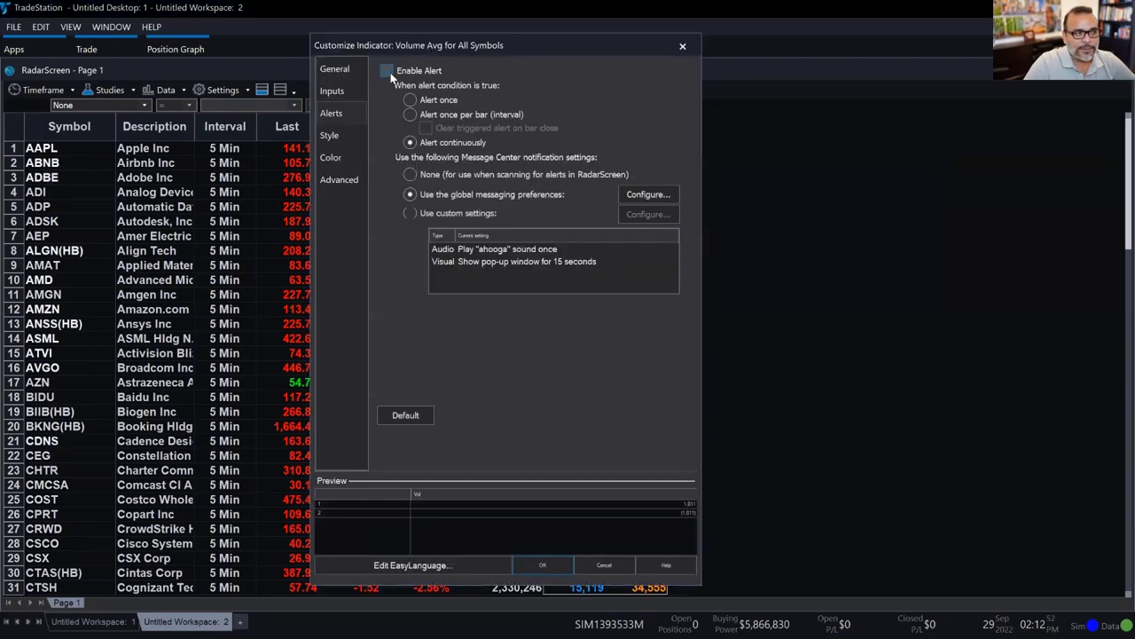
click(413, 175)
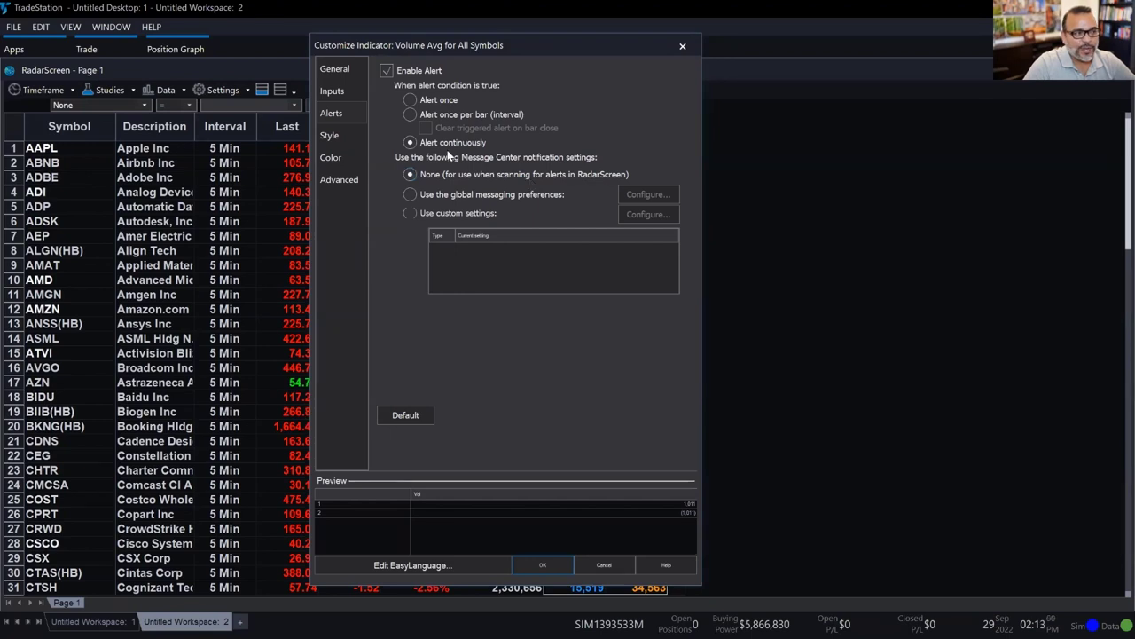
Set the Volume Avg study's AlertPct input to 100 and apply the study changes.
click(346, 91)
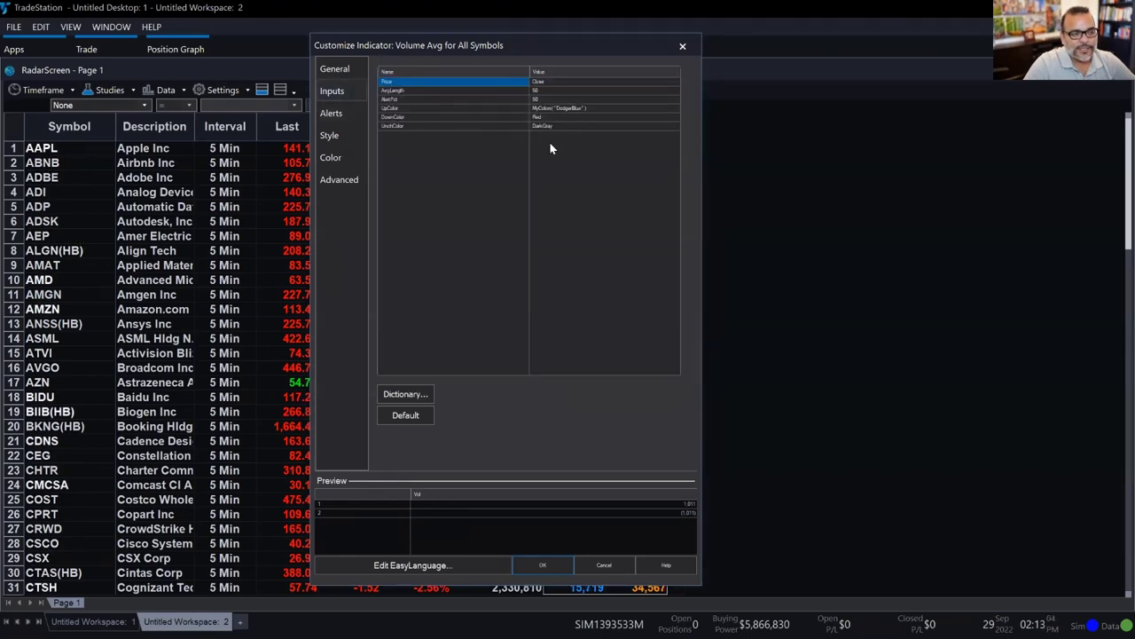
click(413, 99)
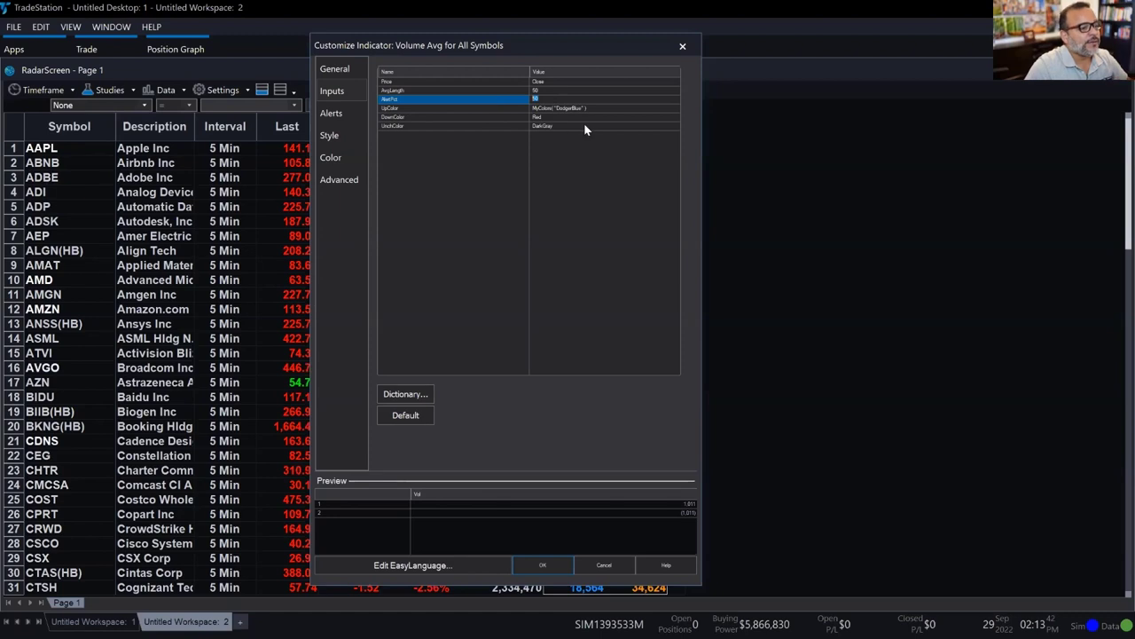
text(100)
key(Return)
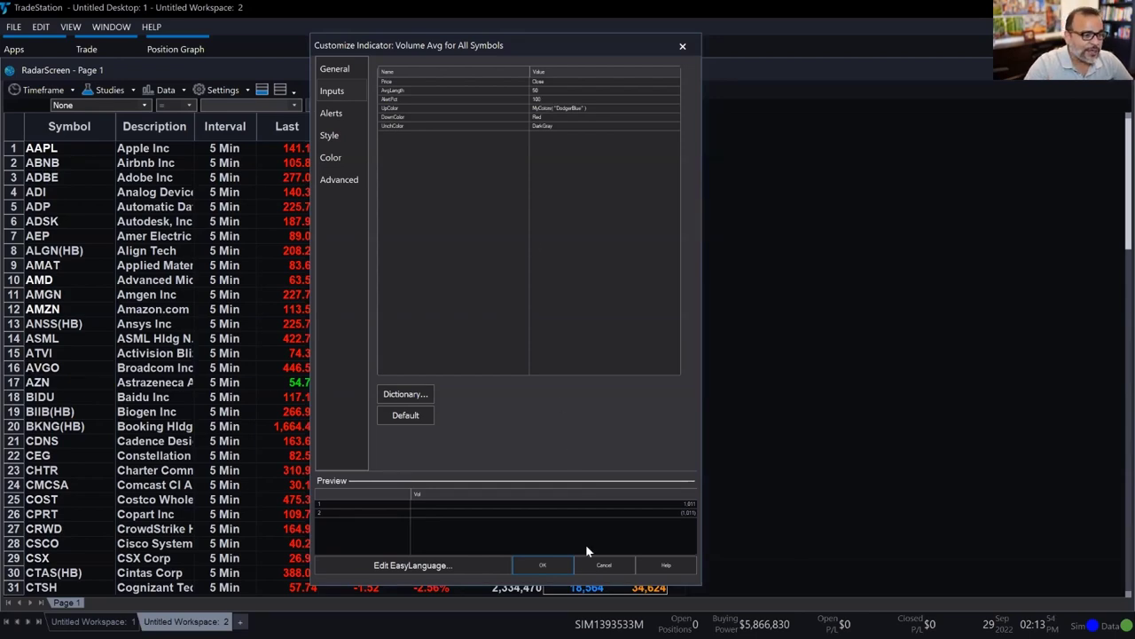
click(545, 565)
Look through the whole RadarScreen symbol list for rows that carry a Volume Avg alert mark.
click(663, 401)
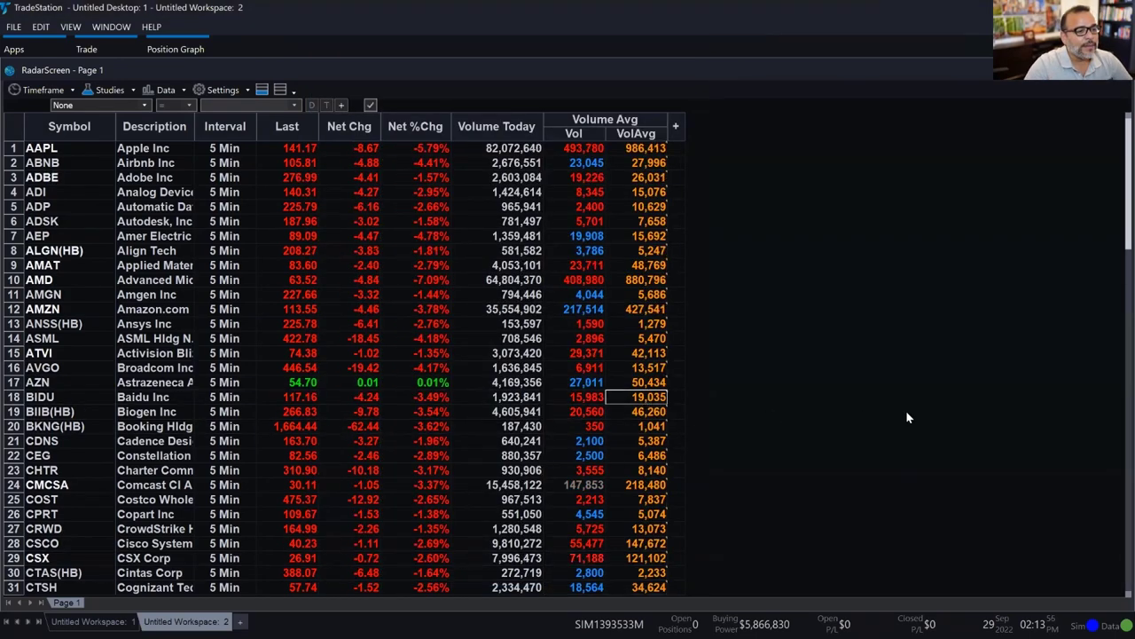
drag(1116, 151, 1116, 418)
scroll(1116, 419, down, 7)
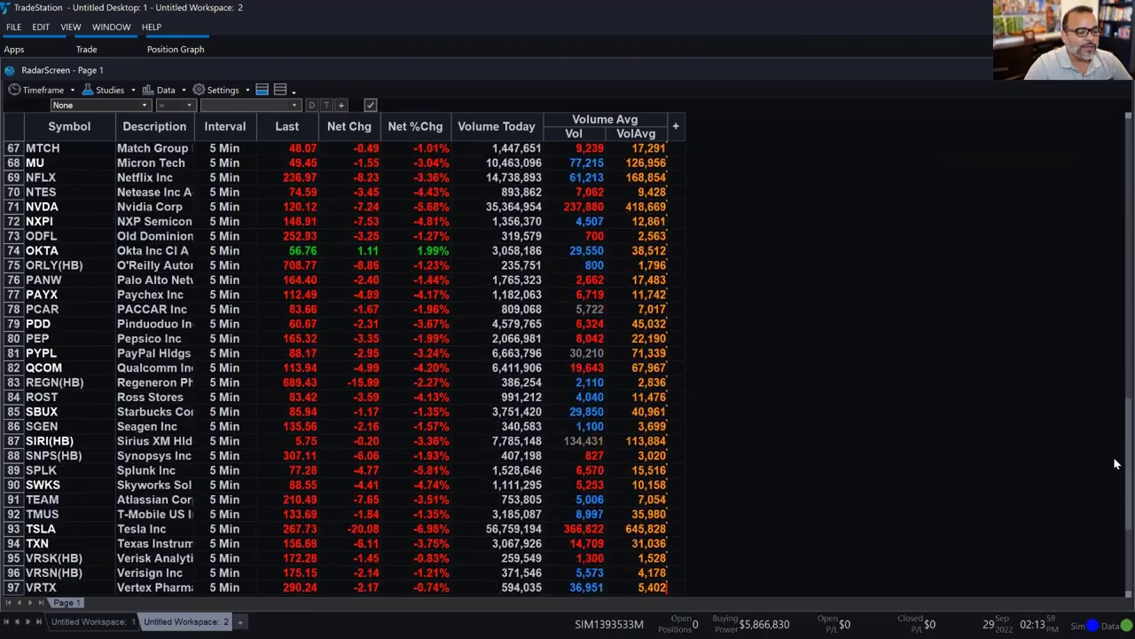
scroll(1115, 464, up, 20)
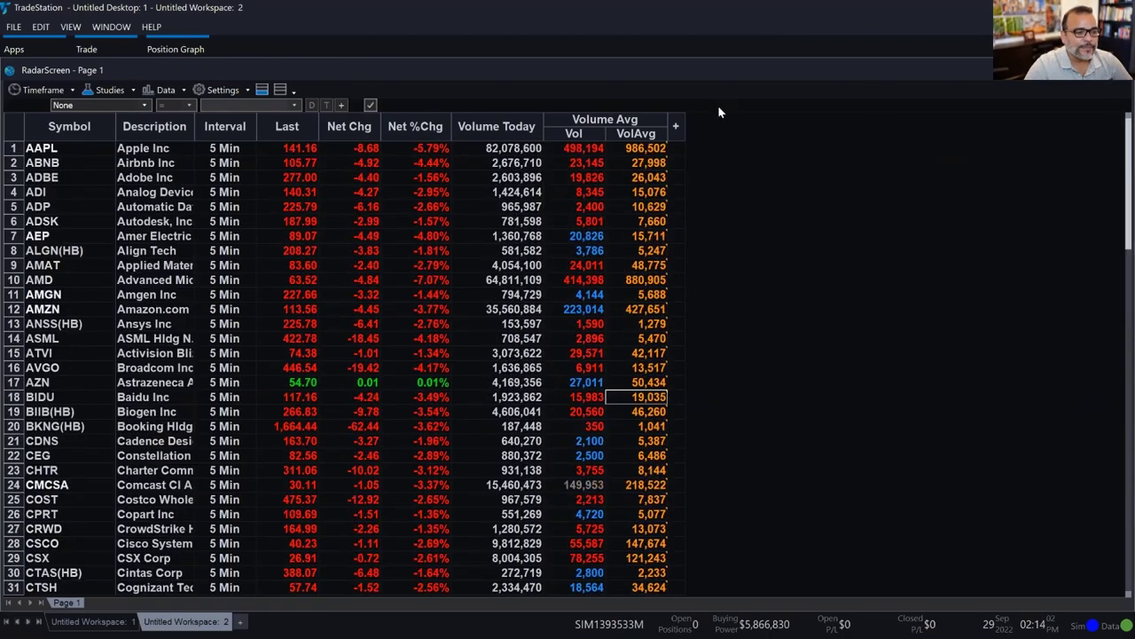
Filter the RadarScreen to the symbols whose Volume Avg: Vol alert is TRUE.
click(585, 191)
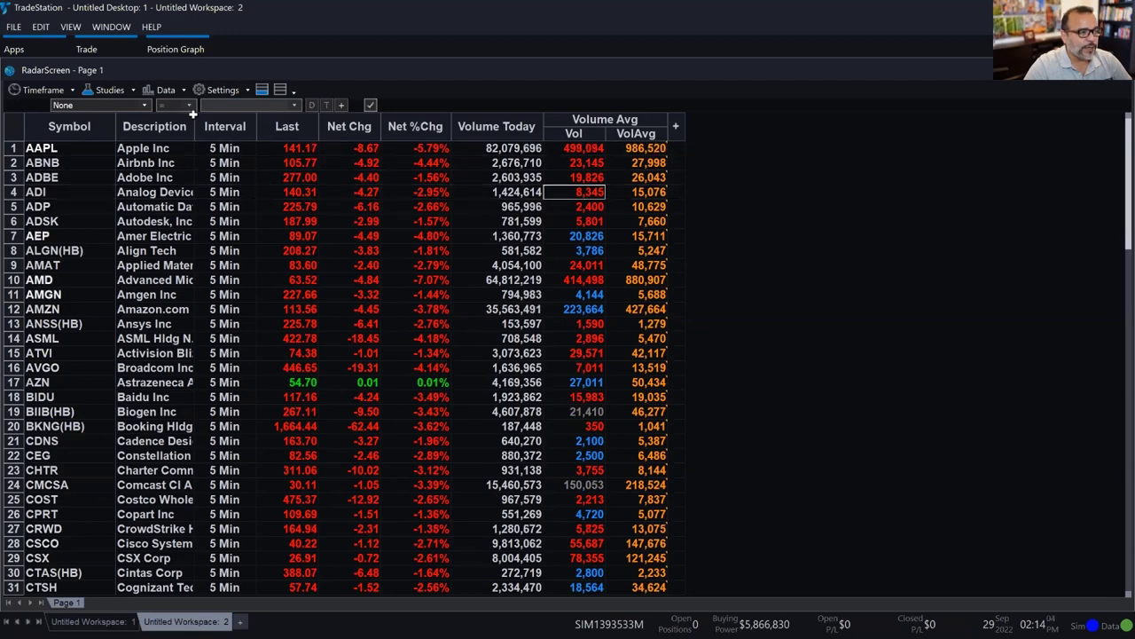
click(144, 105)
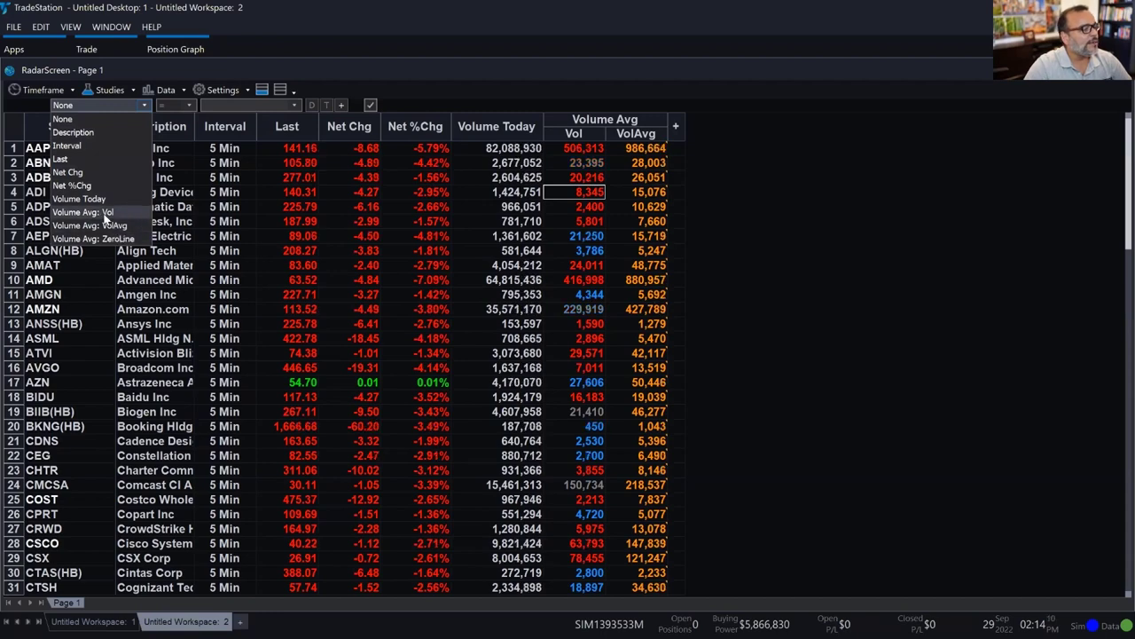
click(102, 213)
click(189, 105)
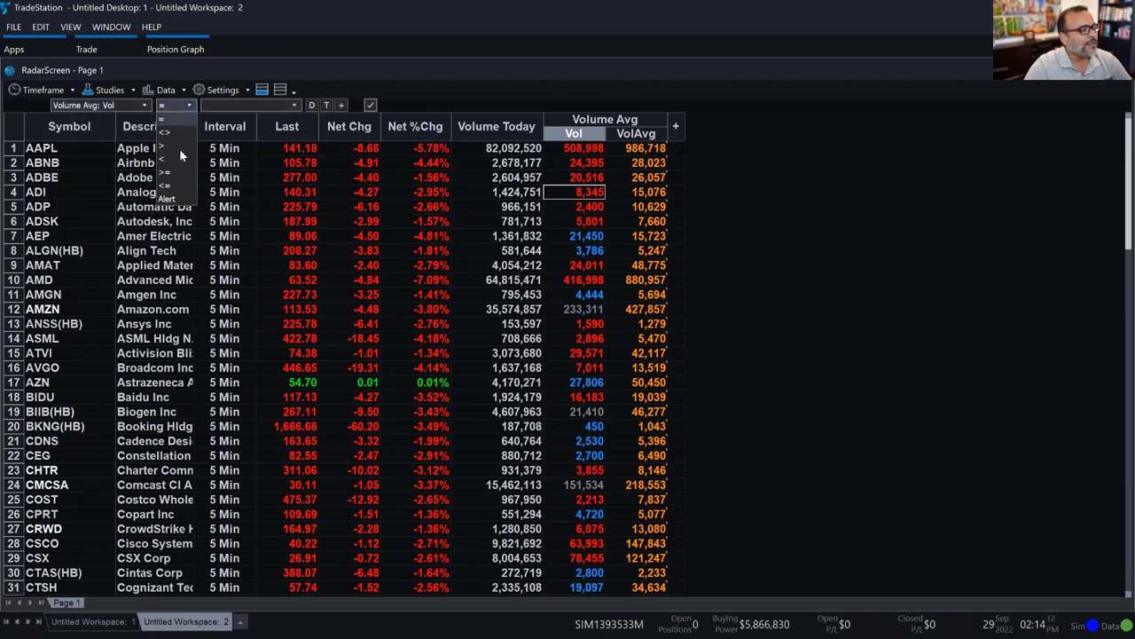
click(176, 197)
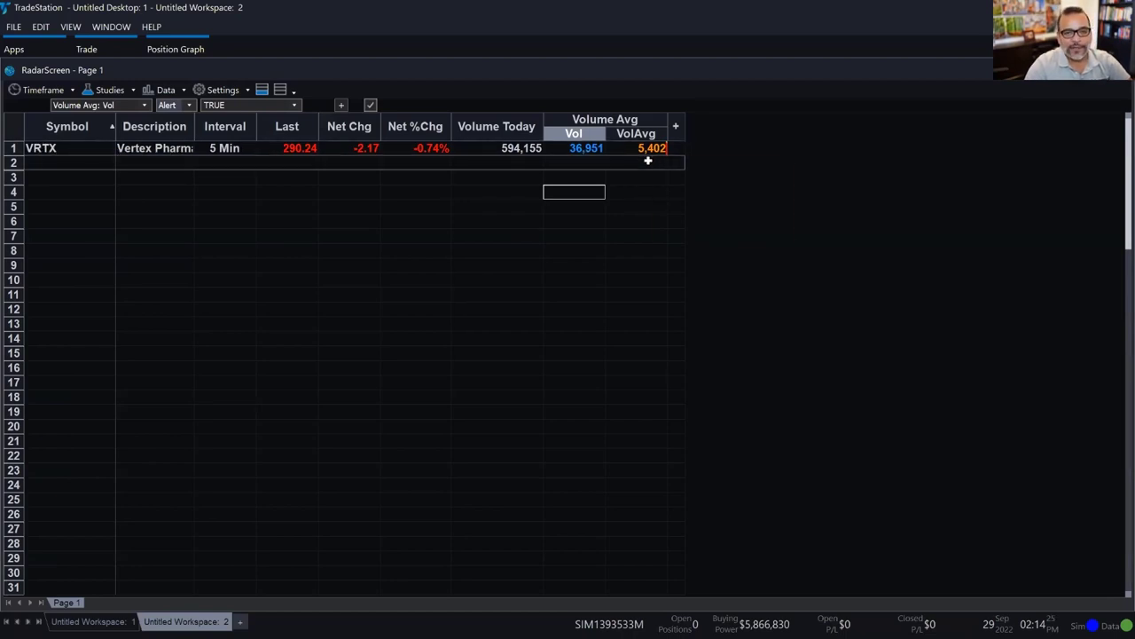
Compare the Vol and VolAvg values of the symbols that pass the alert filter, including VRTX and SIRI.
mouse_move(648, 160)
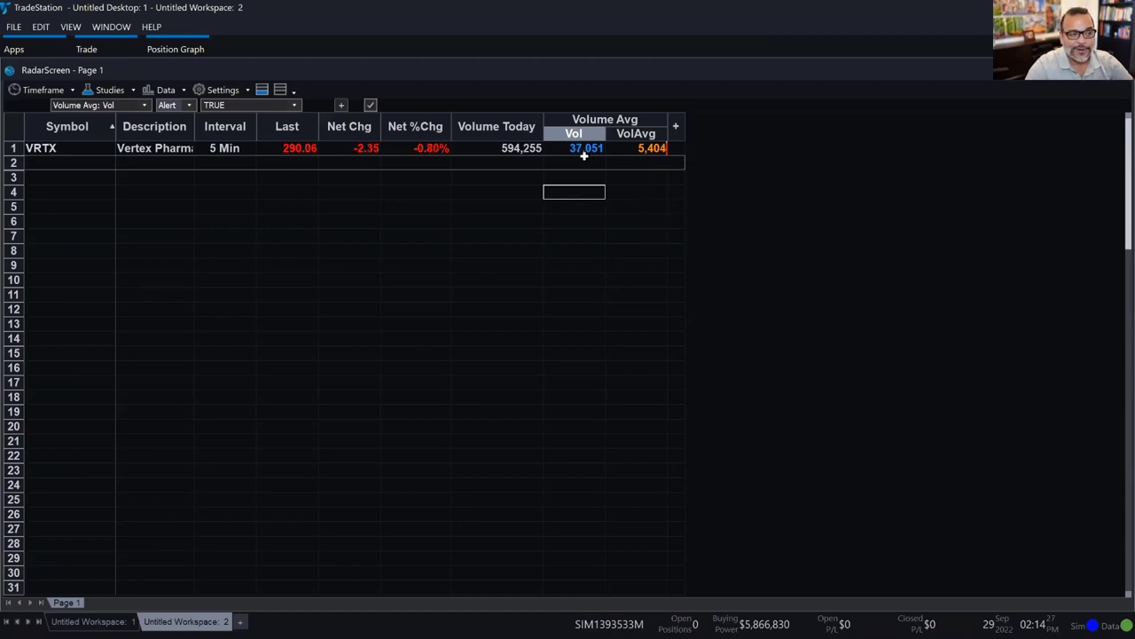
mouse_move(583, 155)
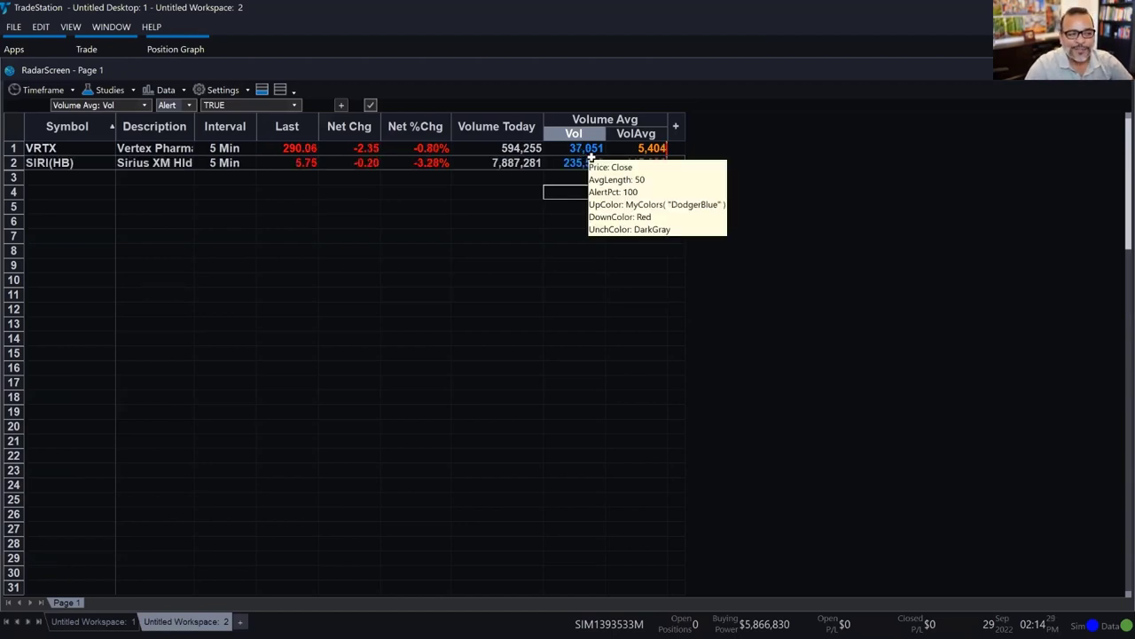
click(656, 149)
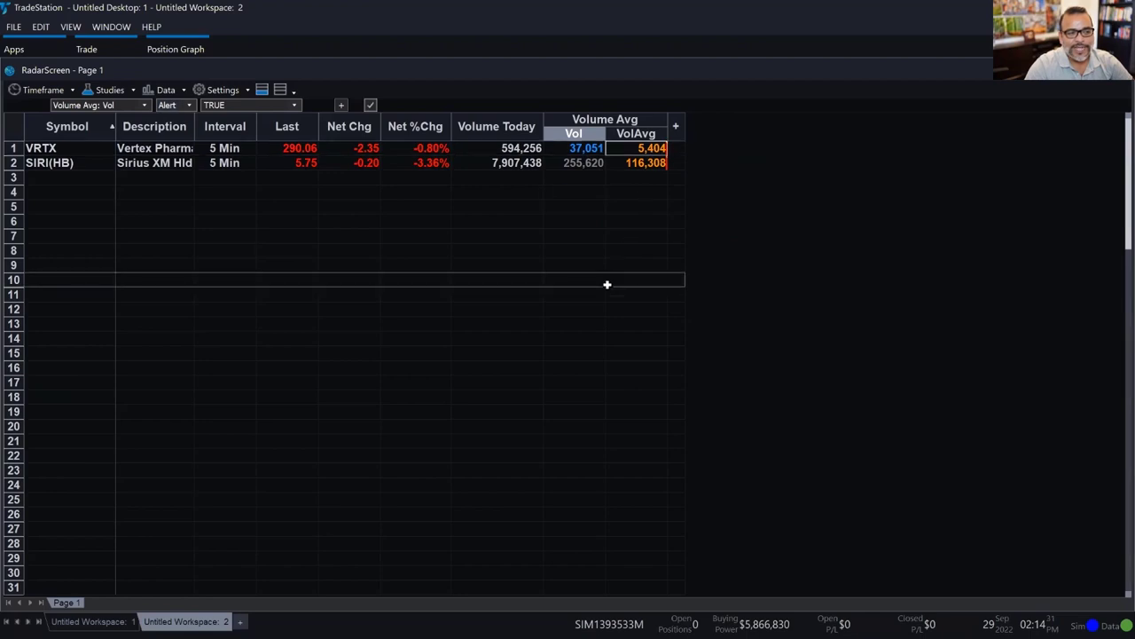
mouse_move(608, 280)
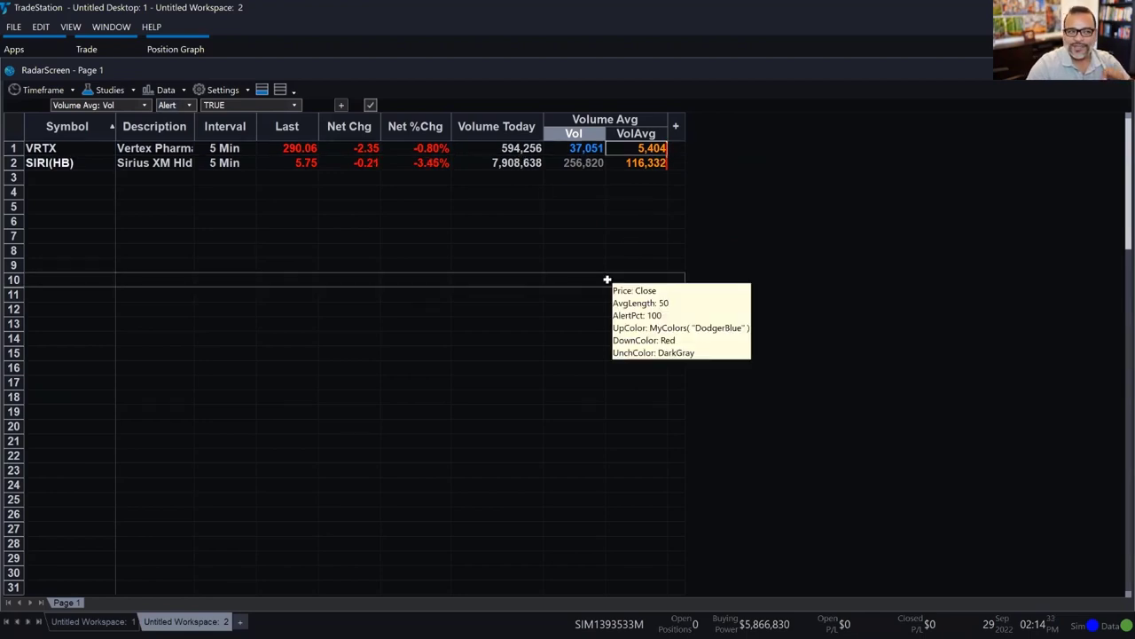
click(82, 164)
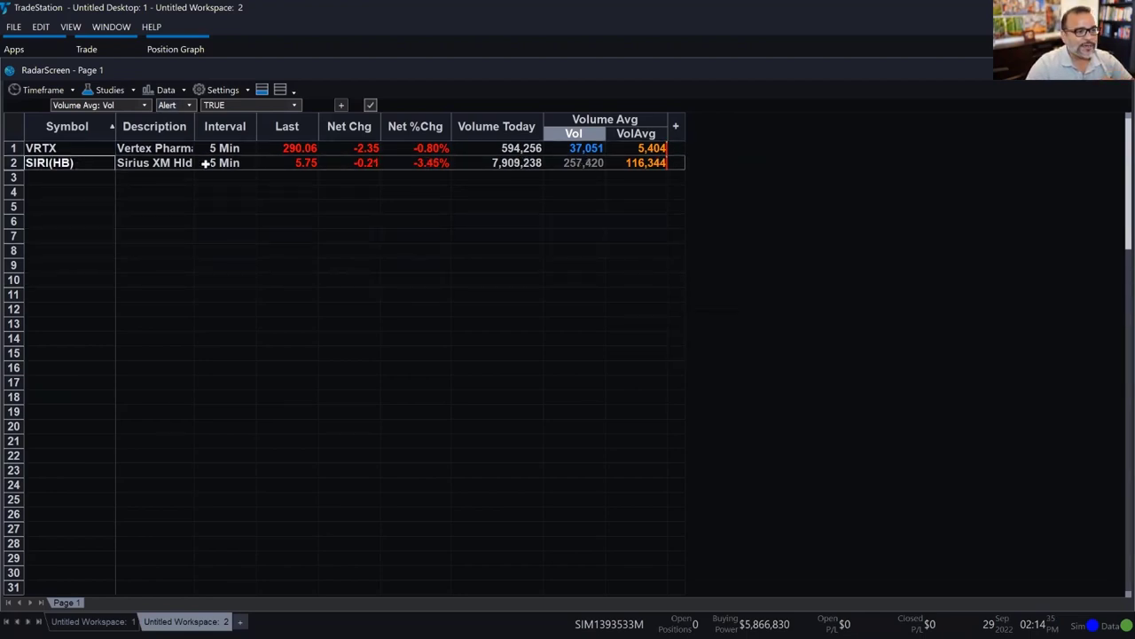
click(653, 167)
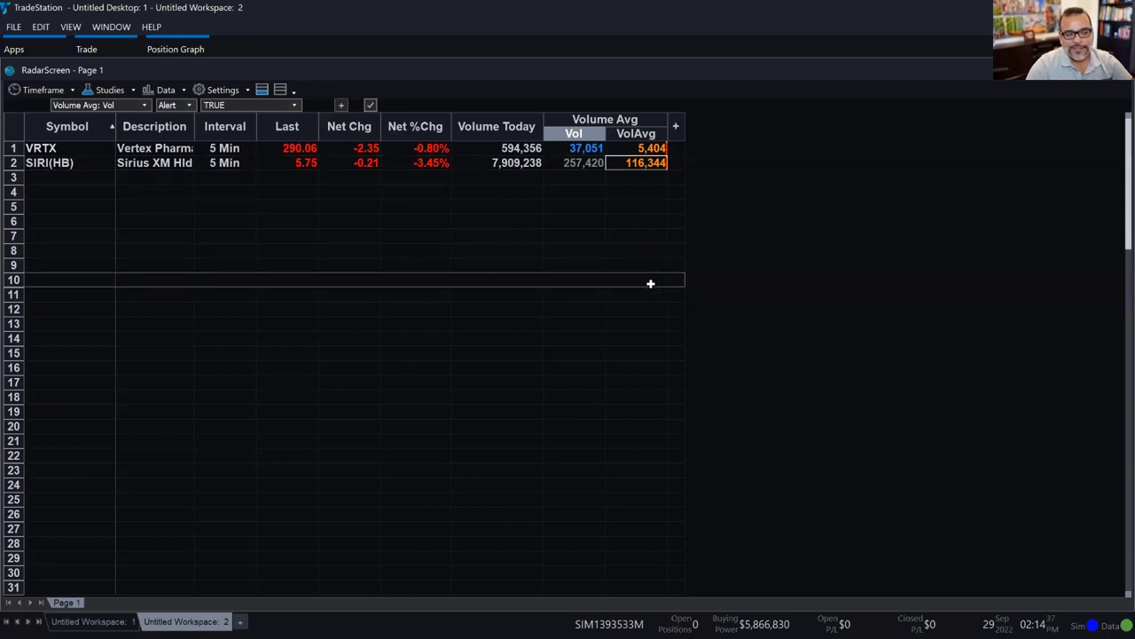
mouse_move(650, 284)
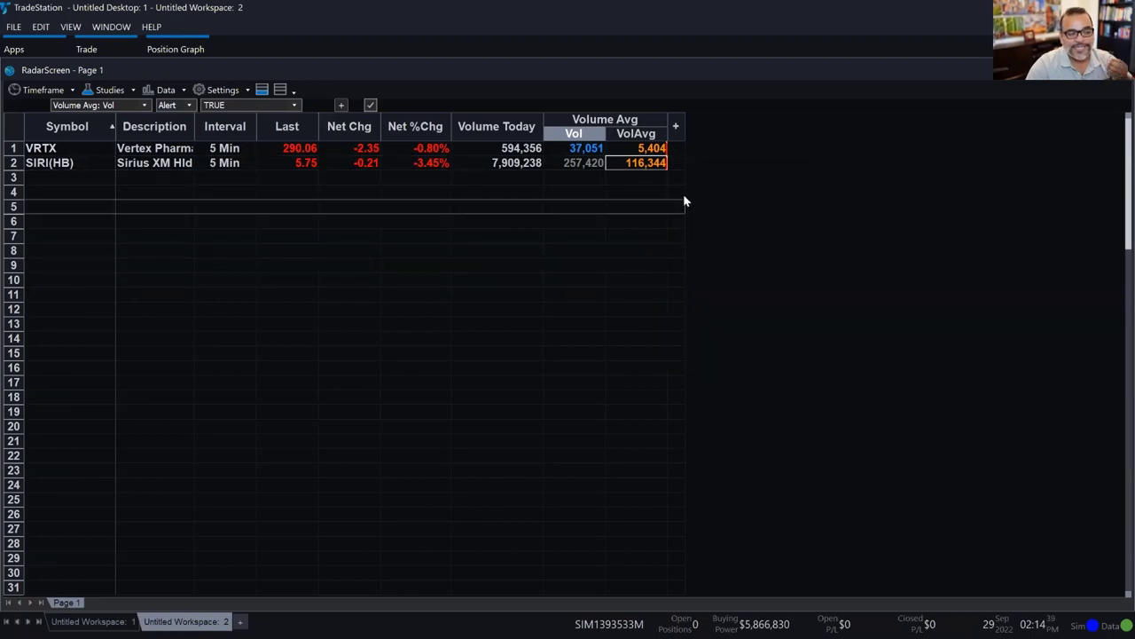
click(585, 166)
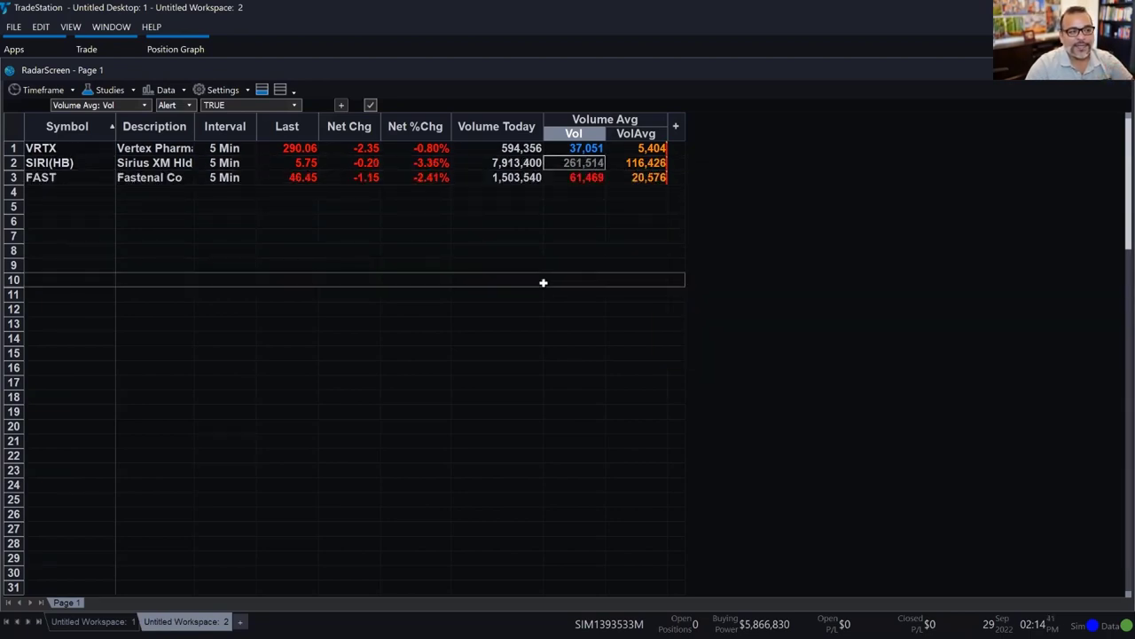
mouse_move(544, 282)
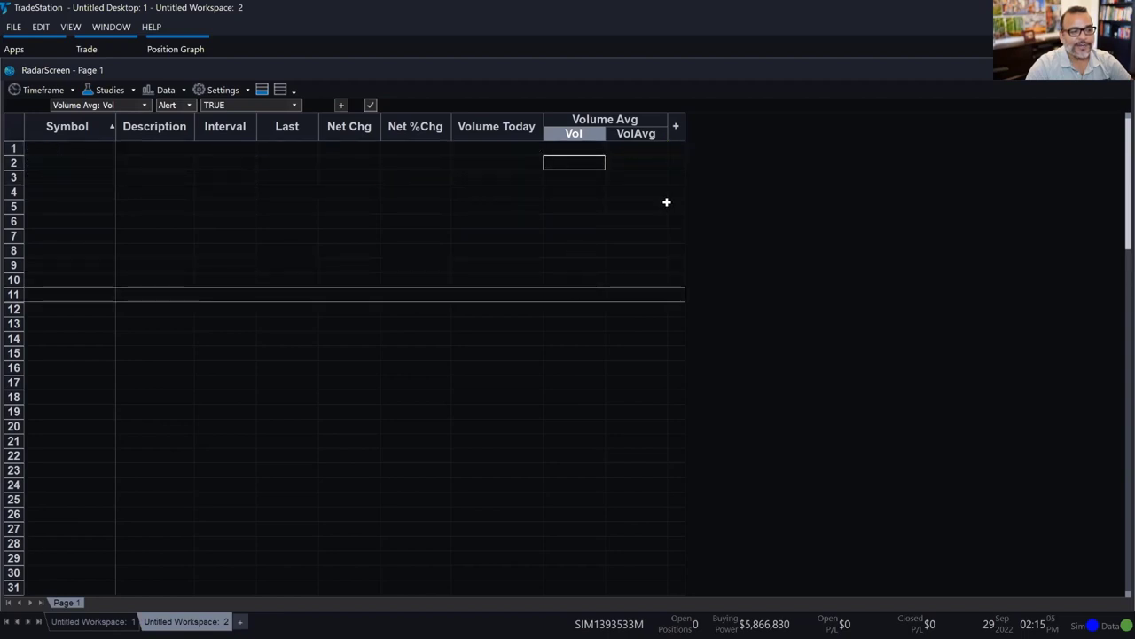
Turn off the alert filter so the RadarScreen lists all symbols again.
click(371, 107)
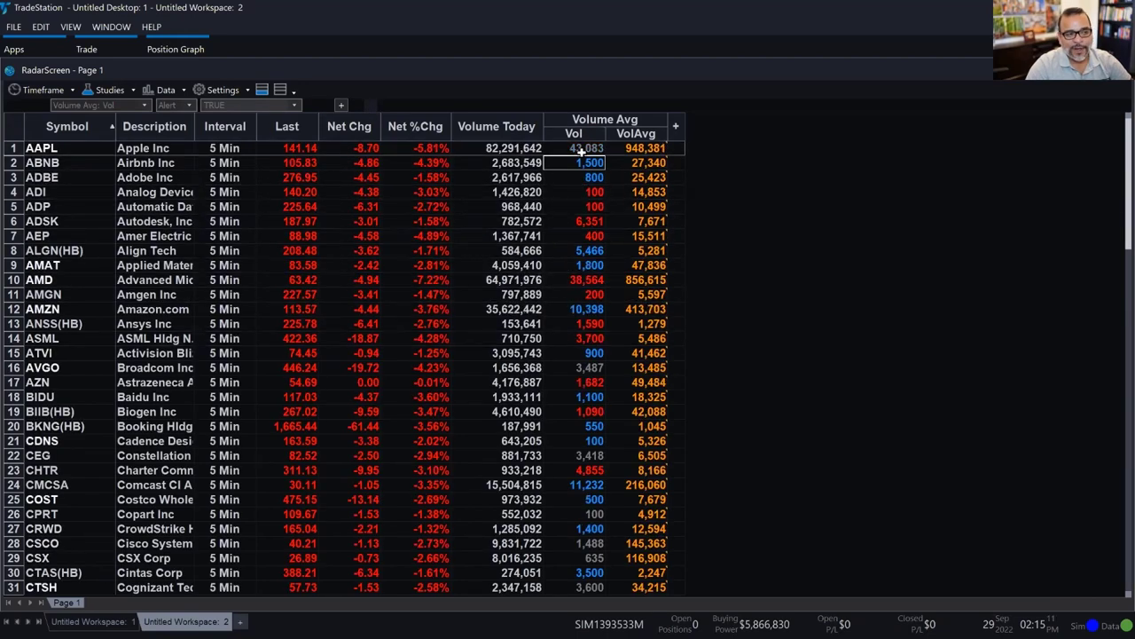
mouse_move(581, 152)
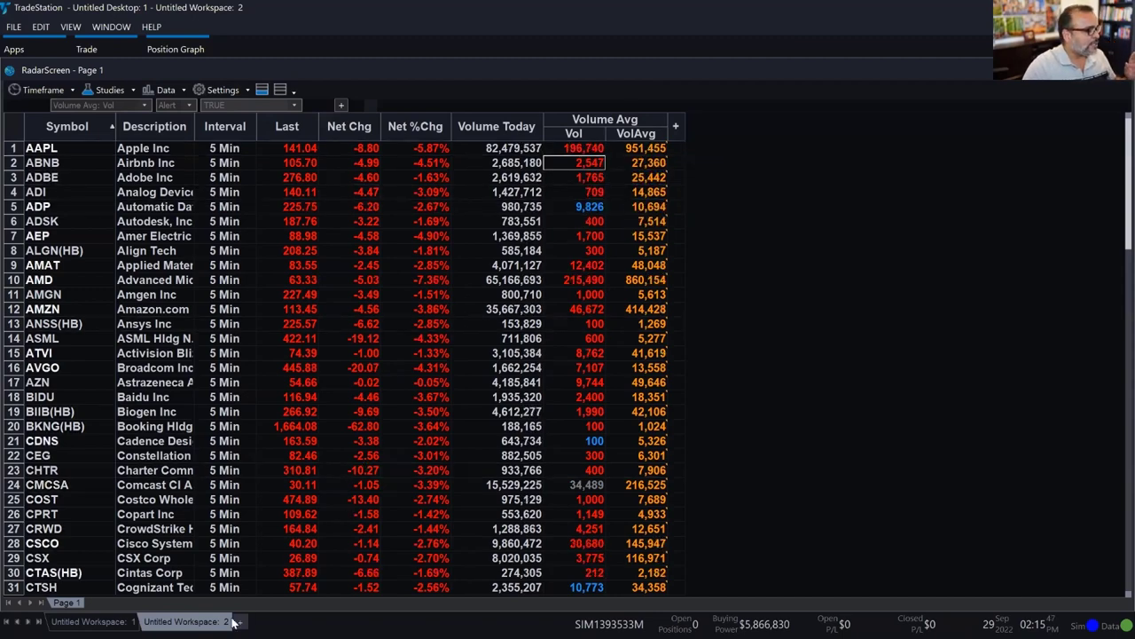
Go back to the MSFT chart in the first workspace and examine its latest volume bars against the average line up close.
click(83, 621)
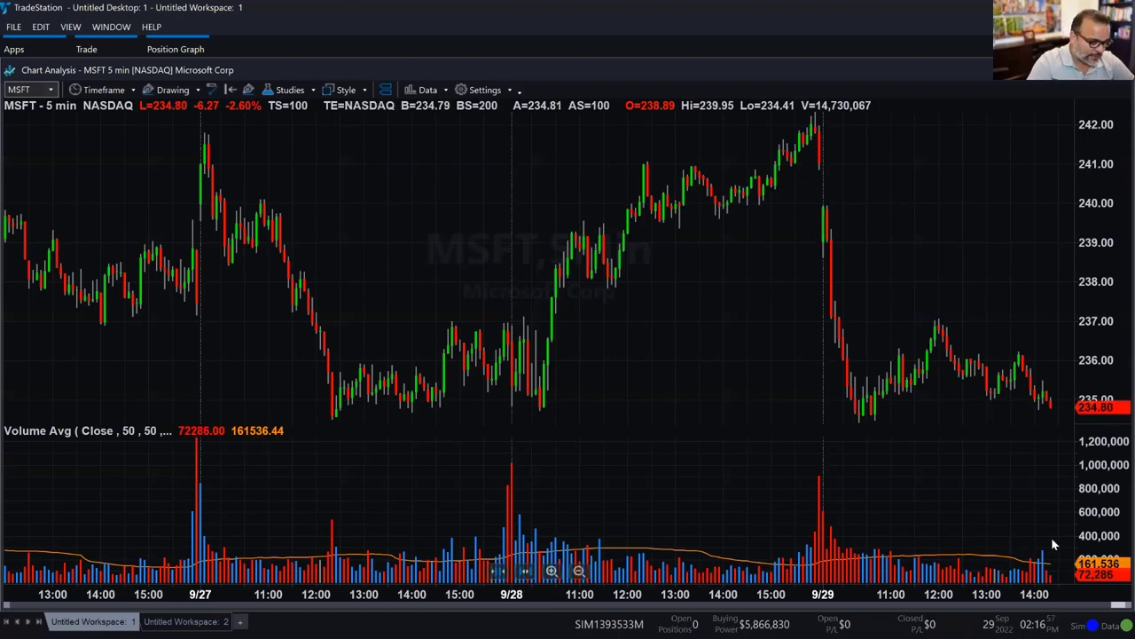
scroll(1053, 537, up, 3)
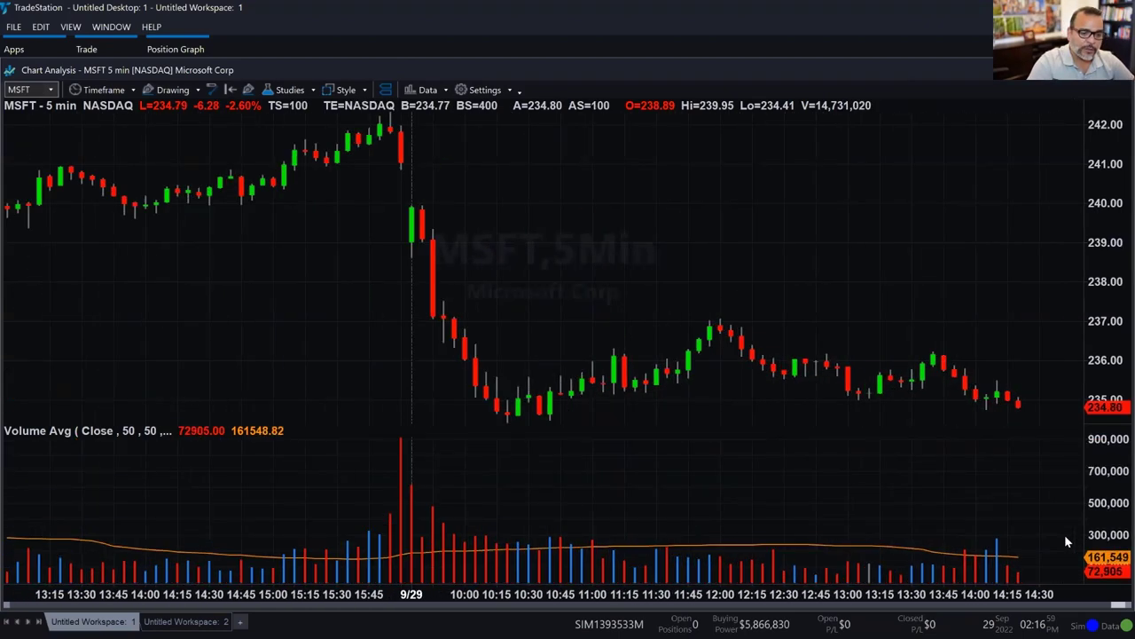
scroll(1065, 534, up, 3)
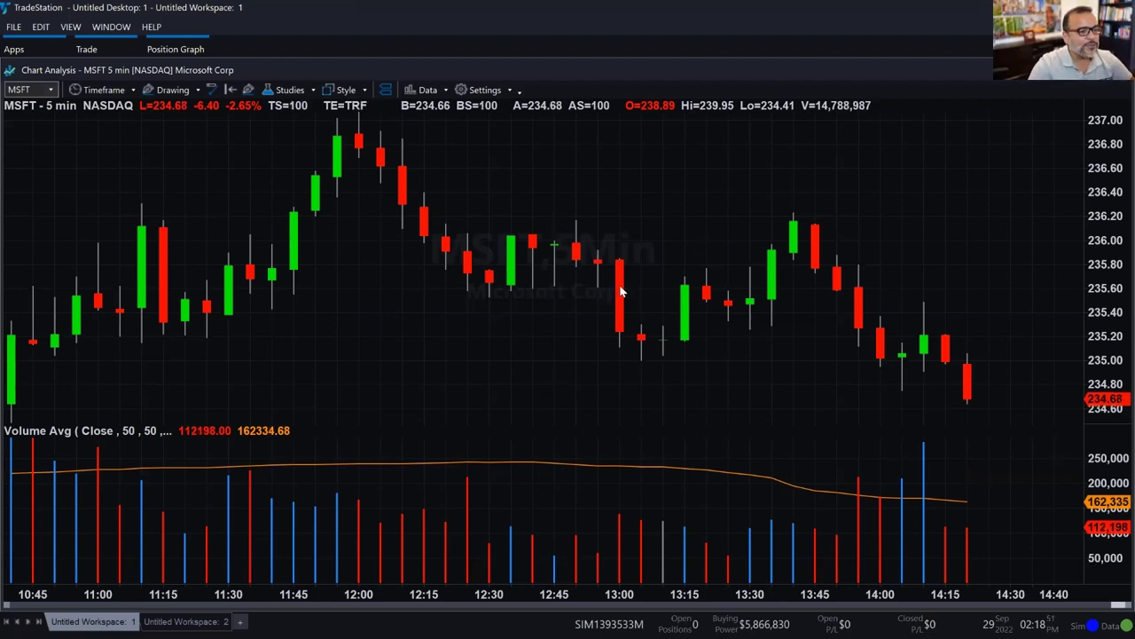
Keep the MSFT chart on the Minute interval and set its volume to use Tick Count.
double_click(621, 289)
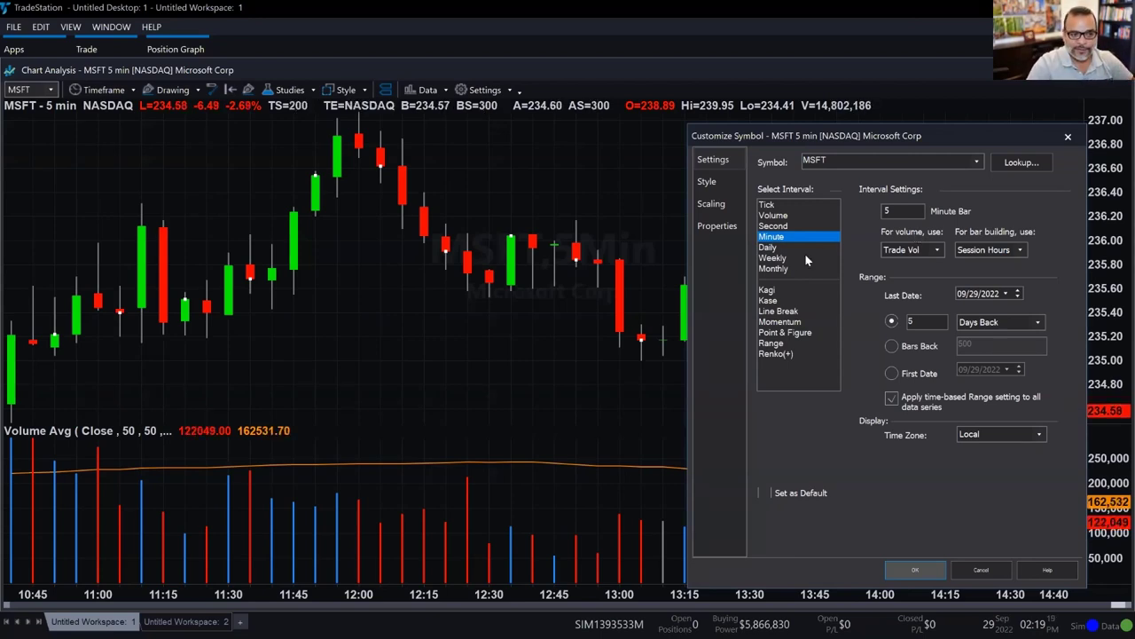
click(773, 249)
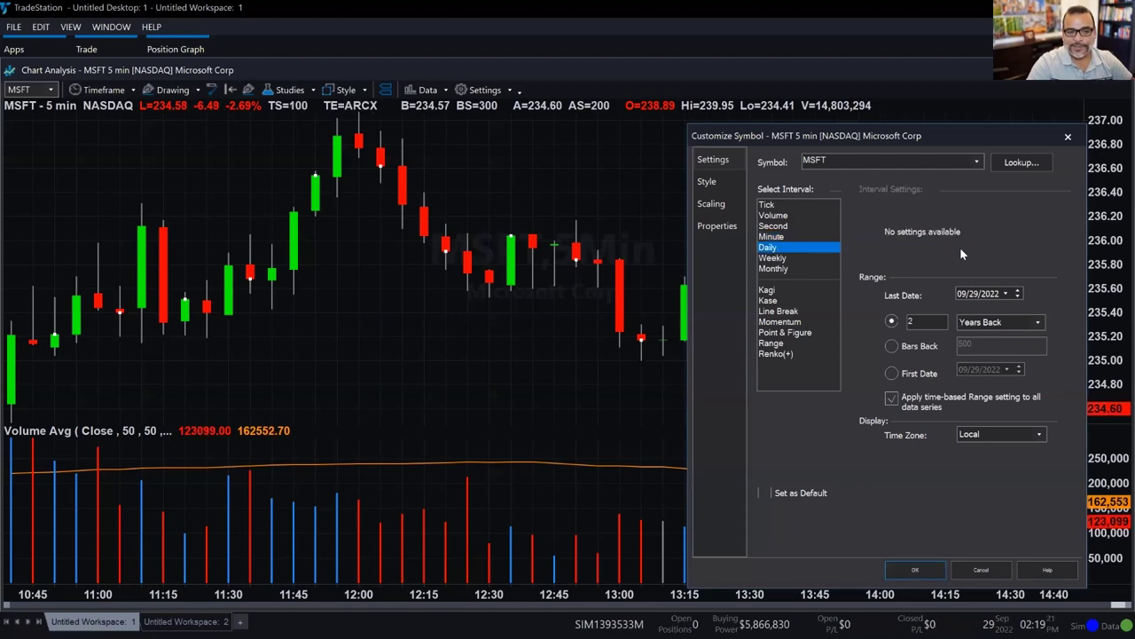
click(772, 236)
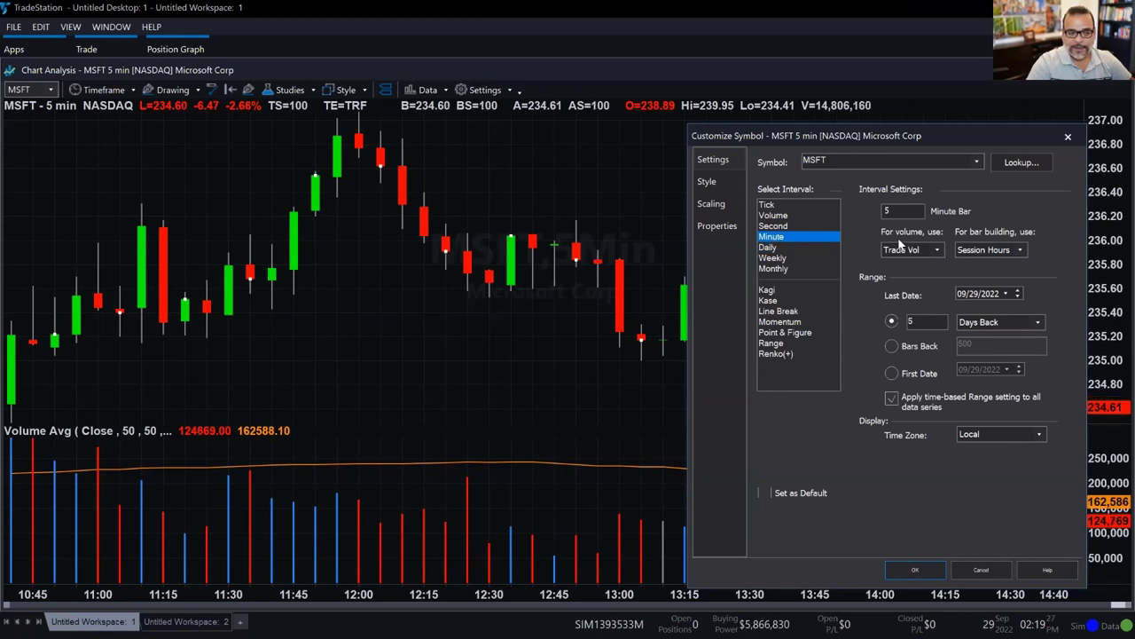
click(910, 252)
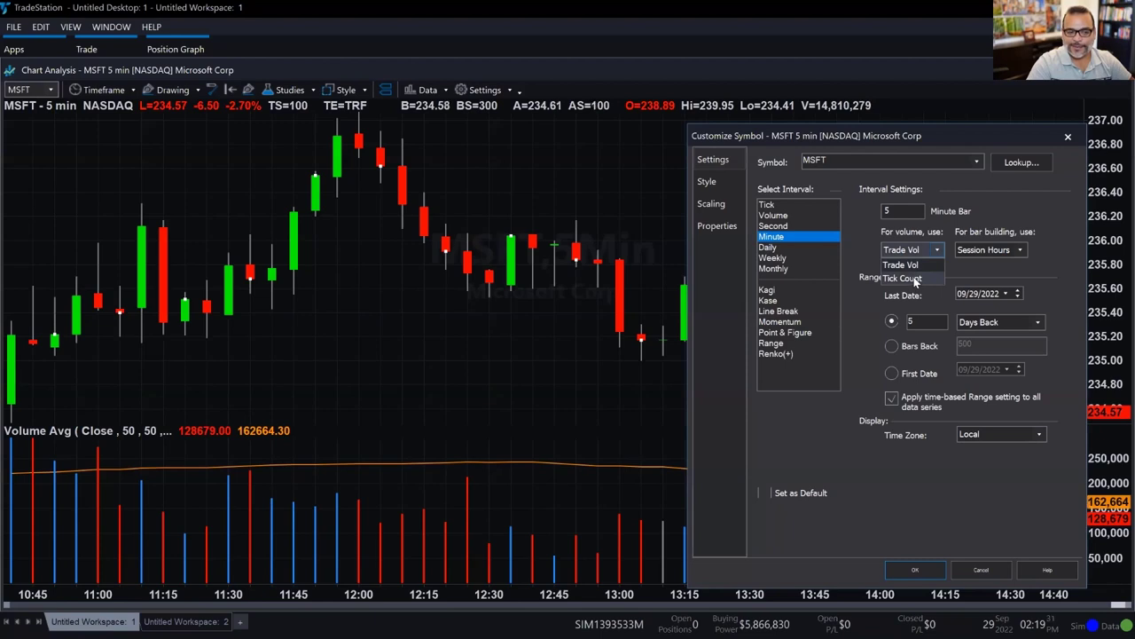
click(914, 278)
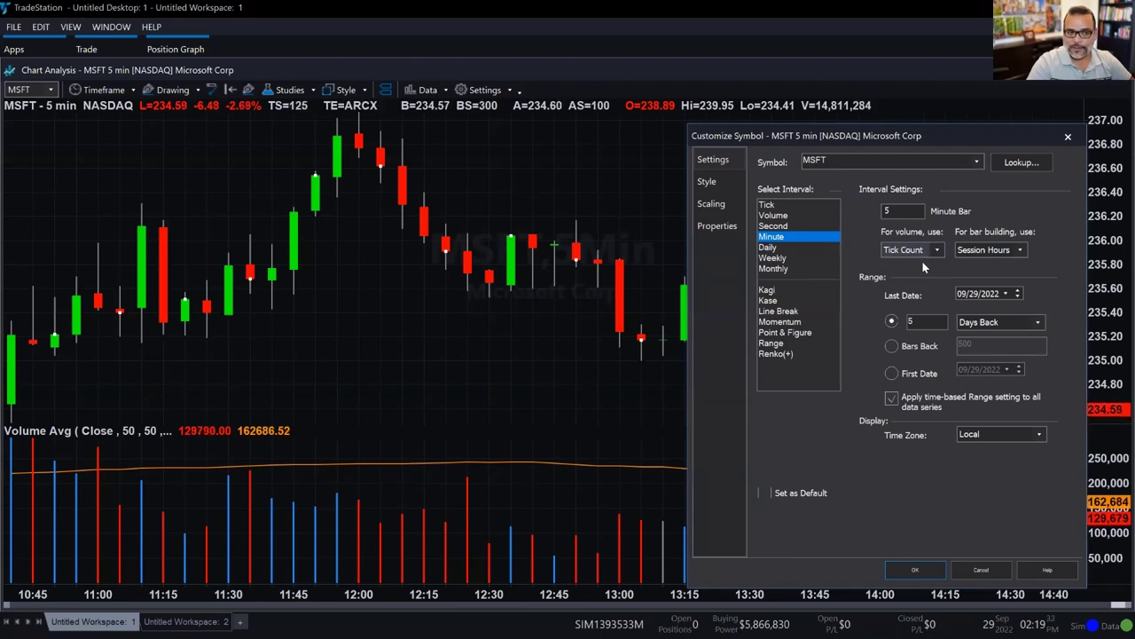
click(928, 570)
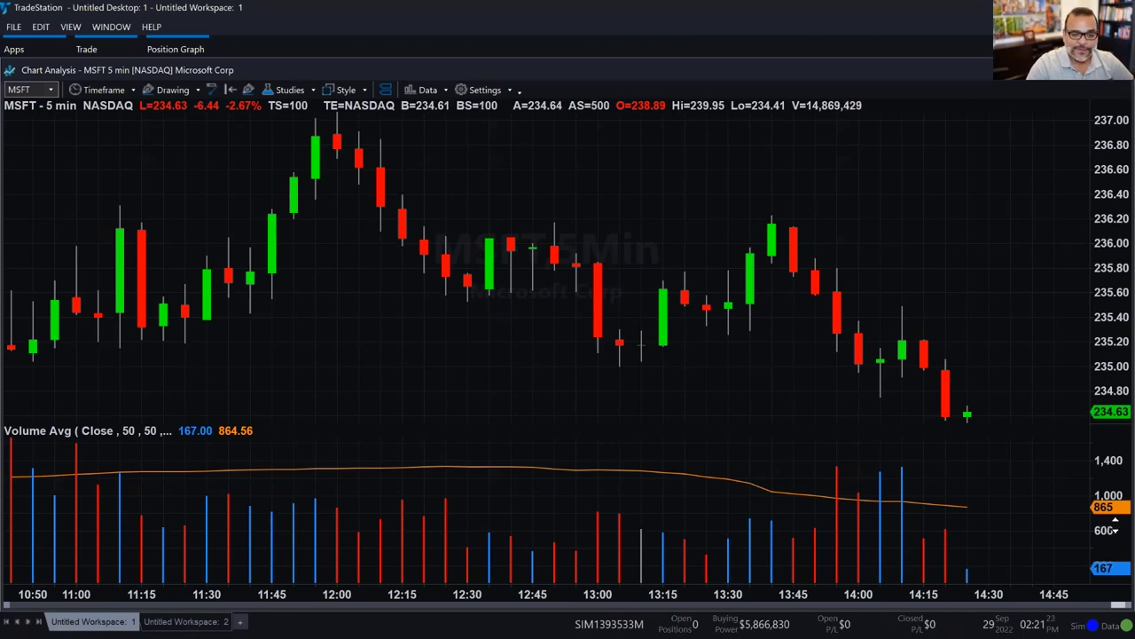
double_click(667, 325)
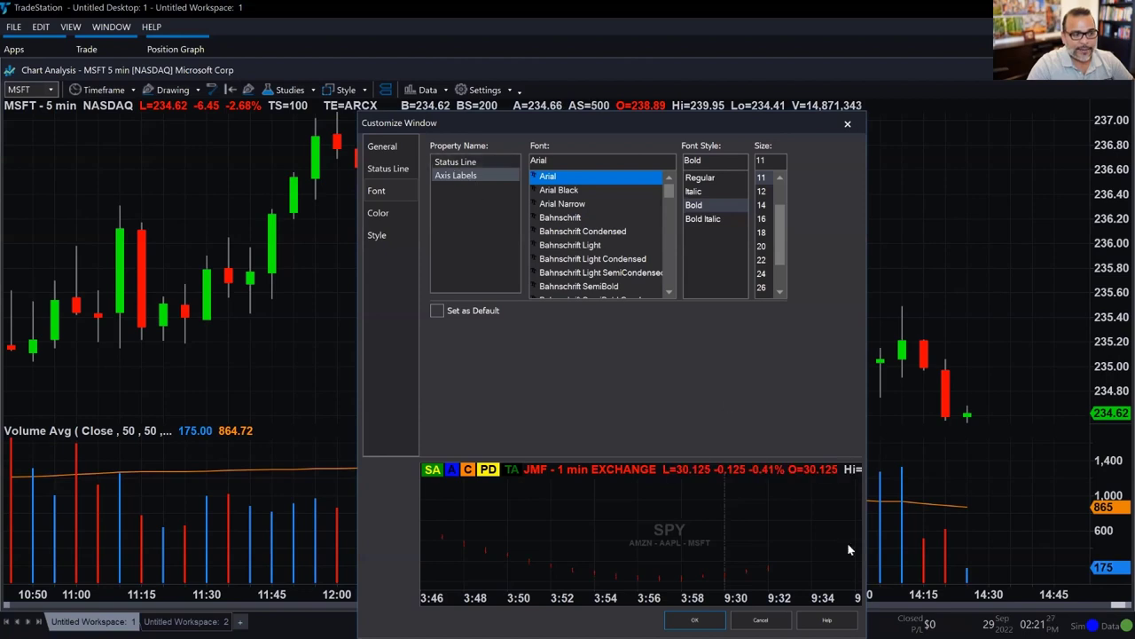
click(773, 621)
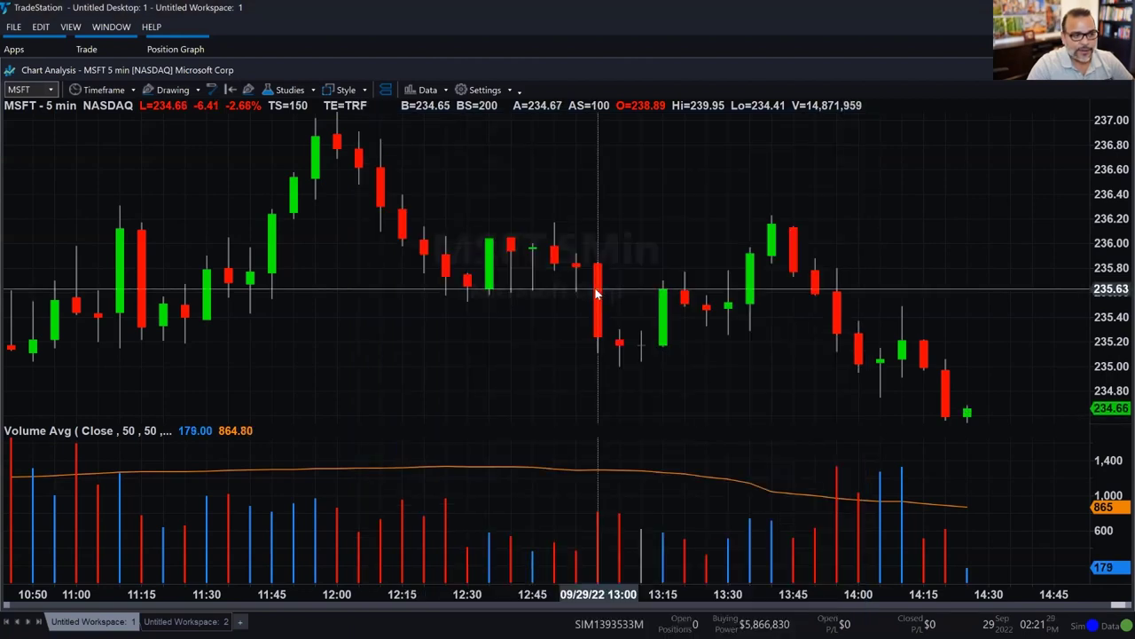
double_click(596, 293)
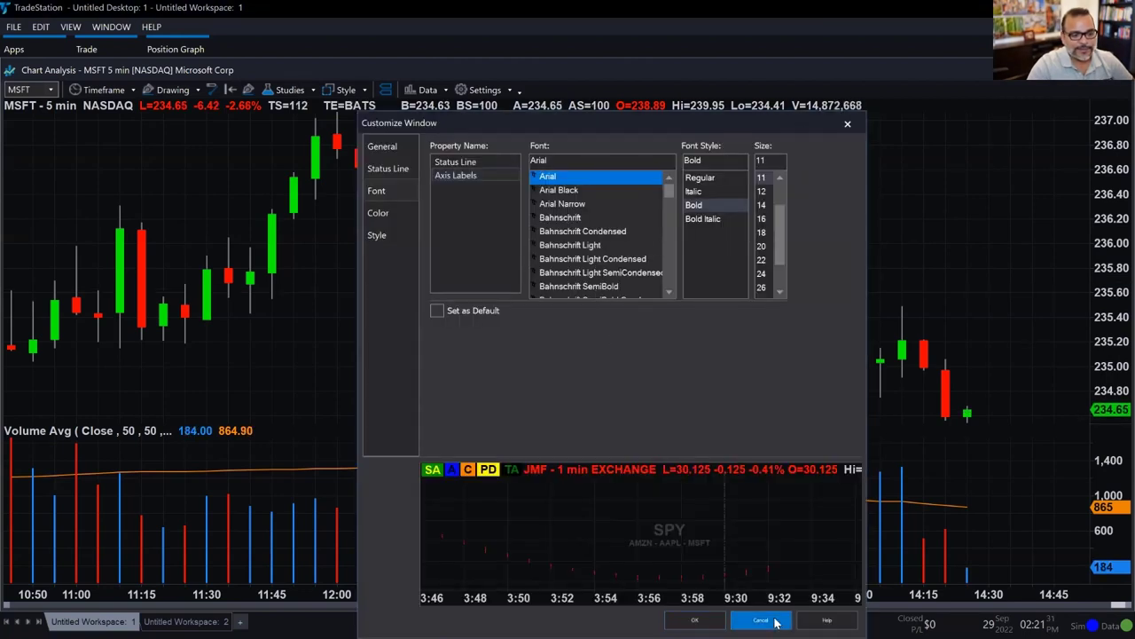
click(758, 620)
Change the MSFT chart's interval to 800 tick bars, keeping Tick Count for volume.
double_click(596, 313)
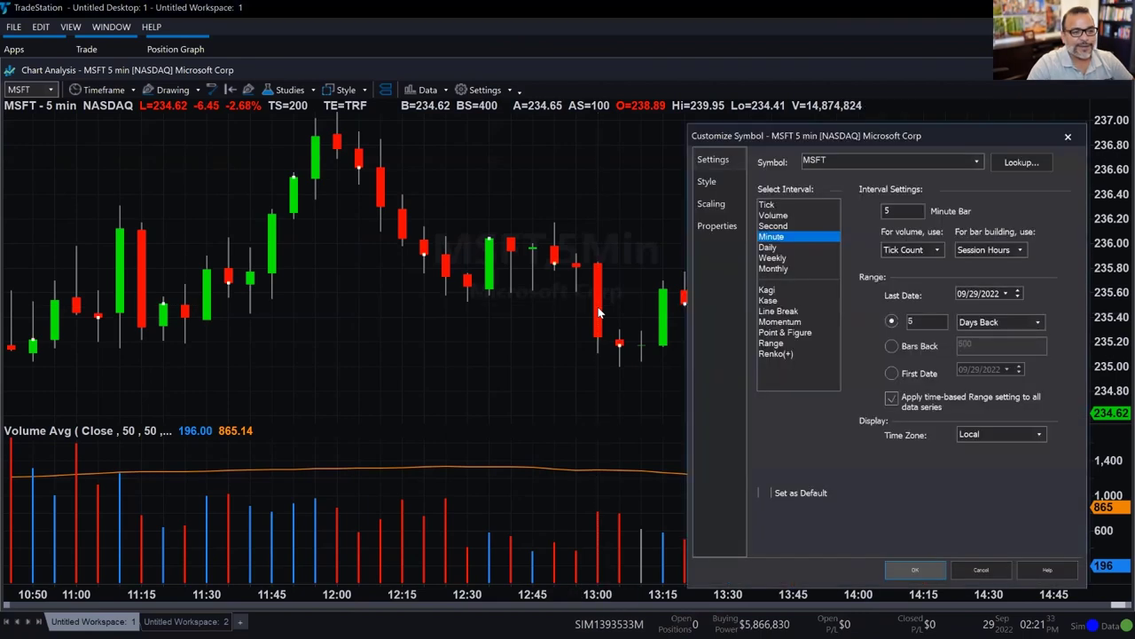
drag(816, 135, 733, 107)
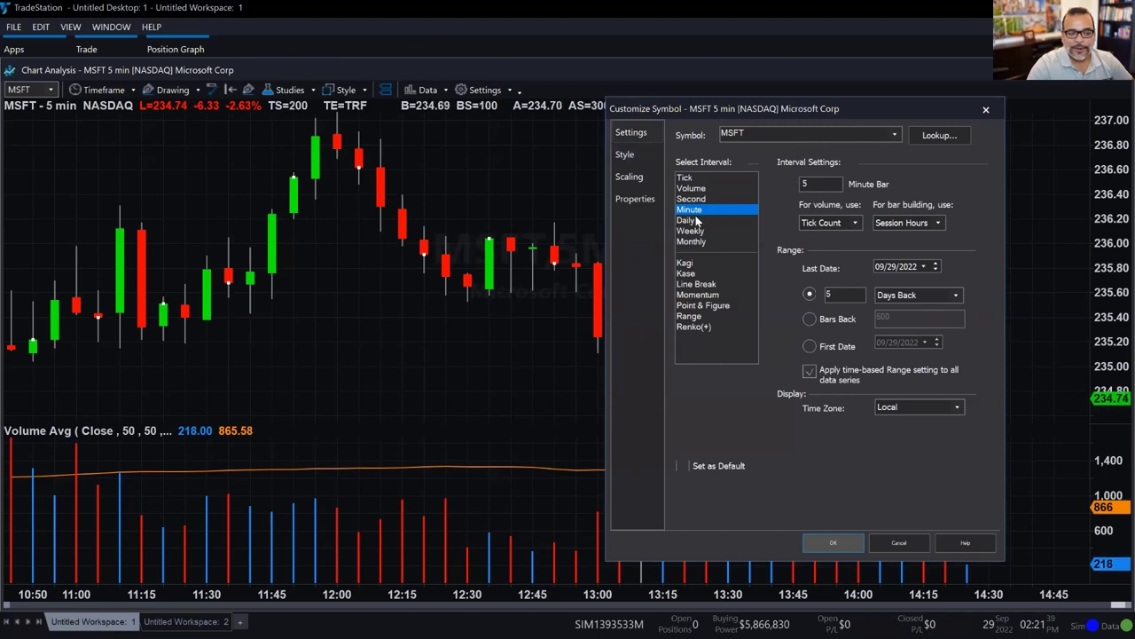
click(685, 179)
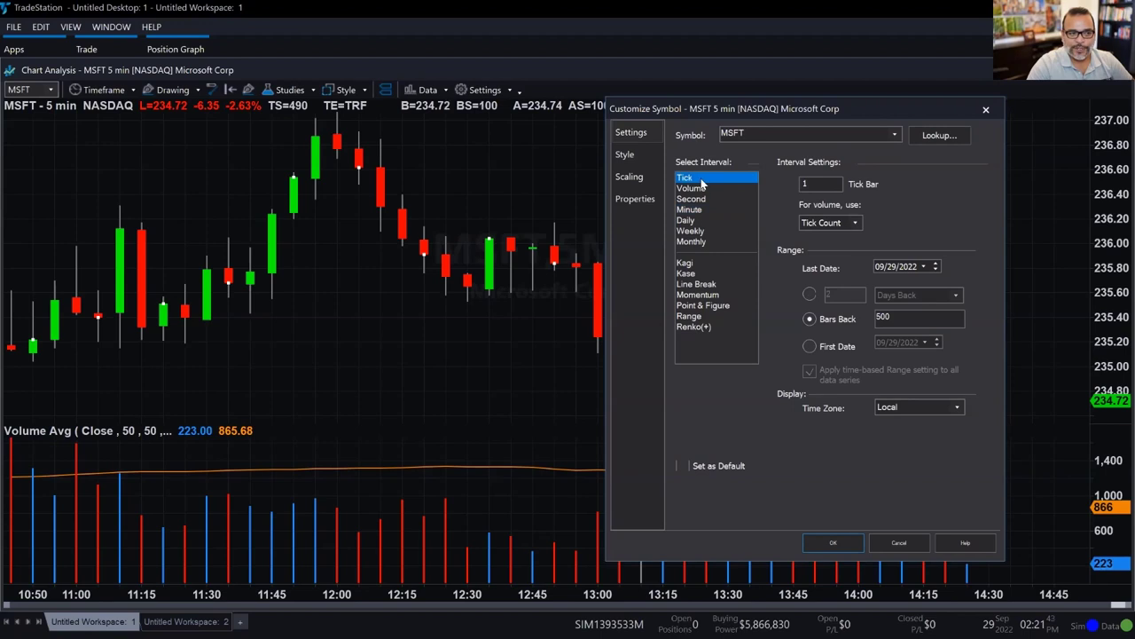
double_click(804, 184)
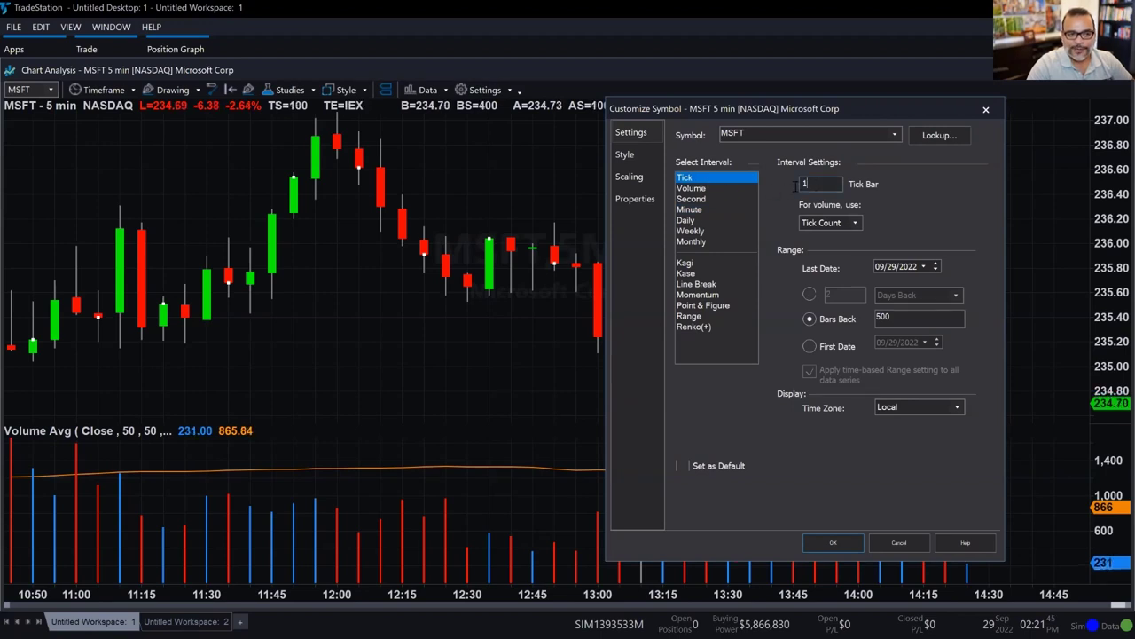
text(800)
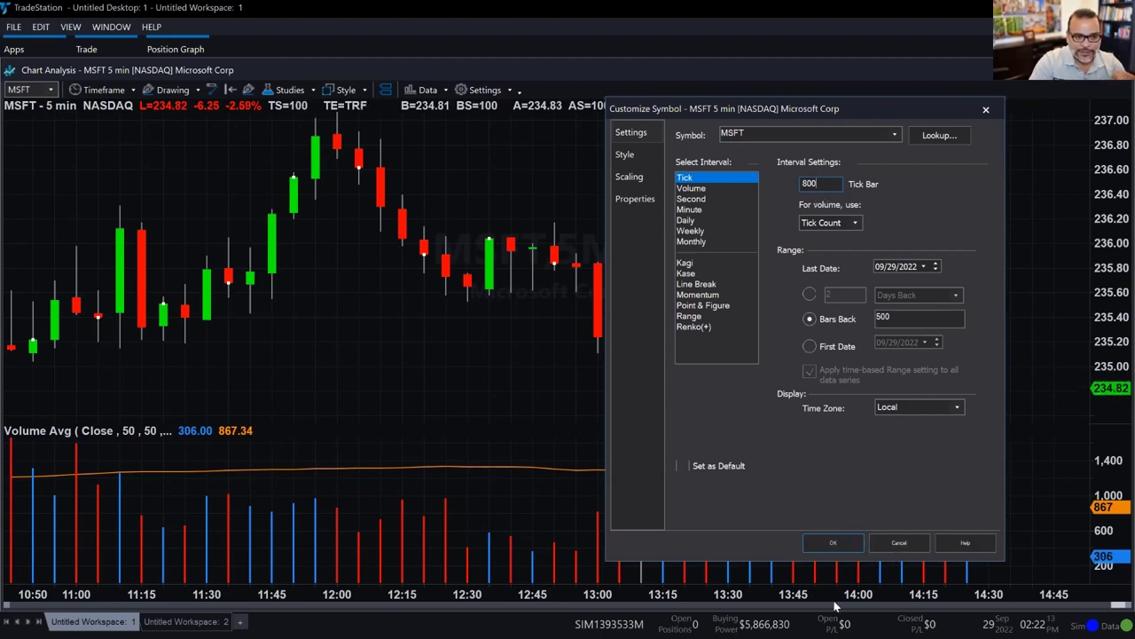
click(843, 545)
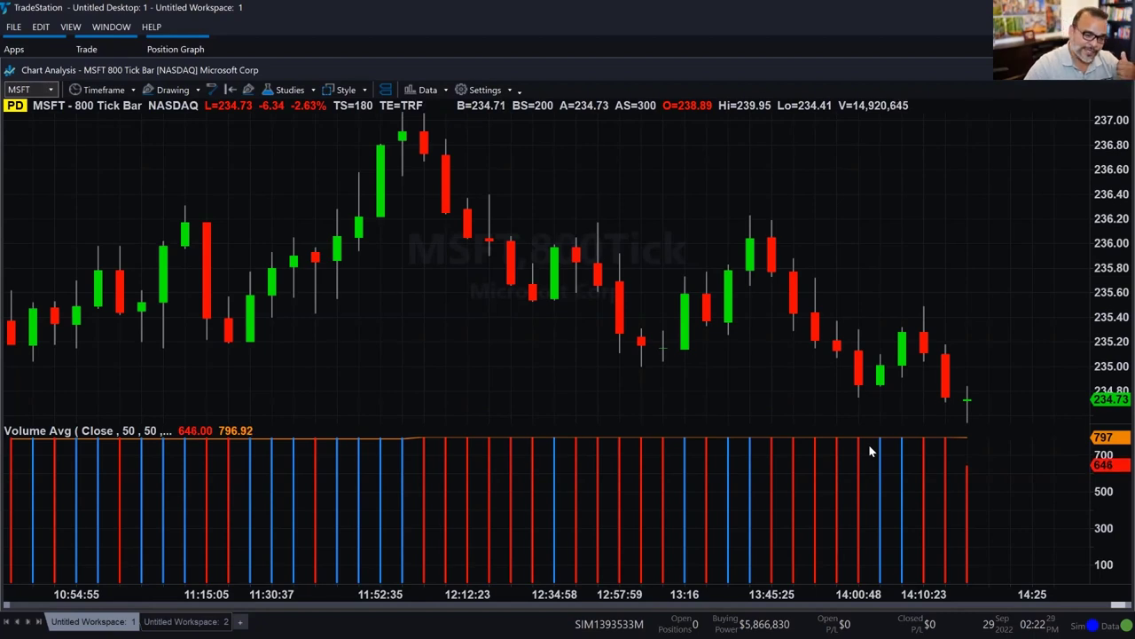
scroll(870, 448, down, 5)
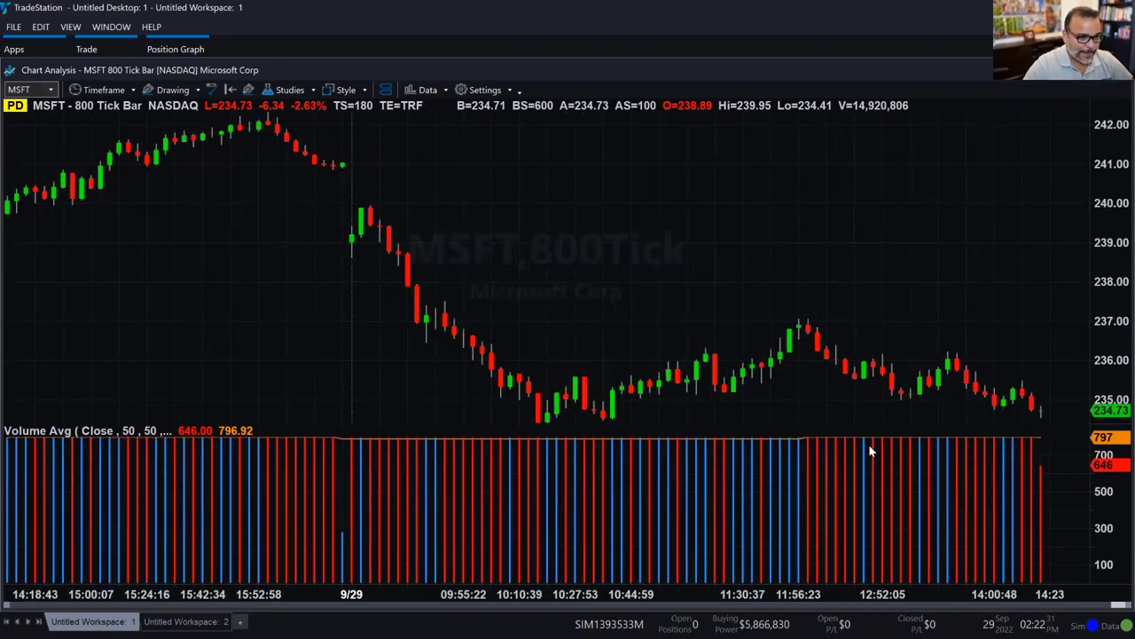
scroll(870, 451, down, 2)
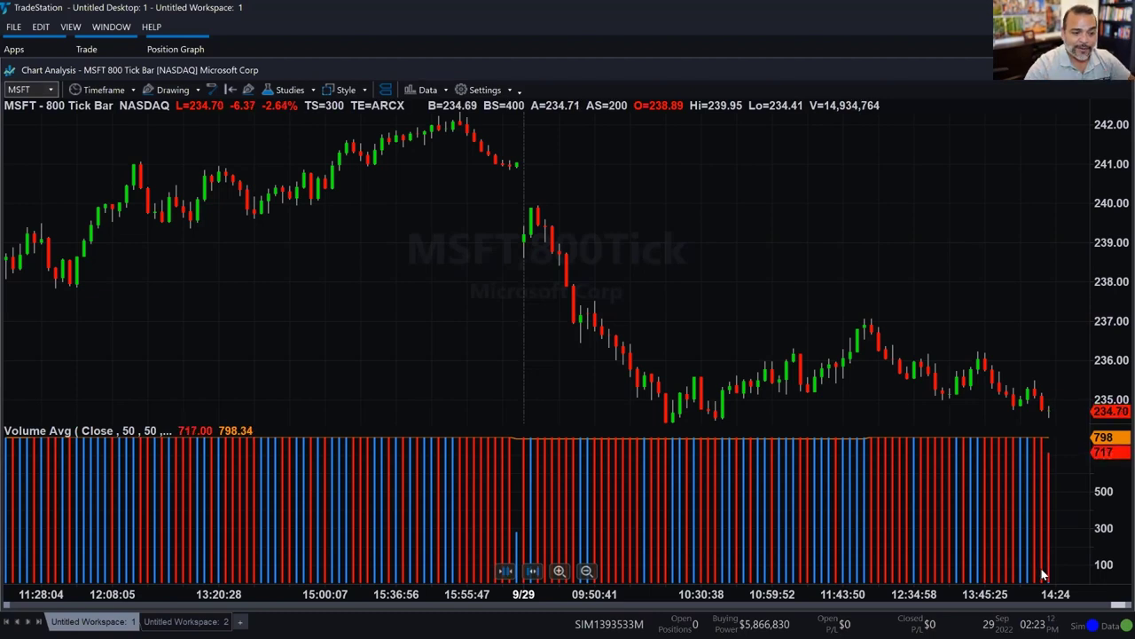
Set the 800-tick chart's volume to Trade Vol and compare the volume bars with the average line.
double_click(768, 381)
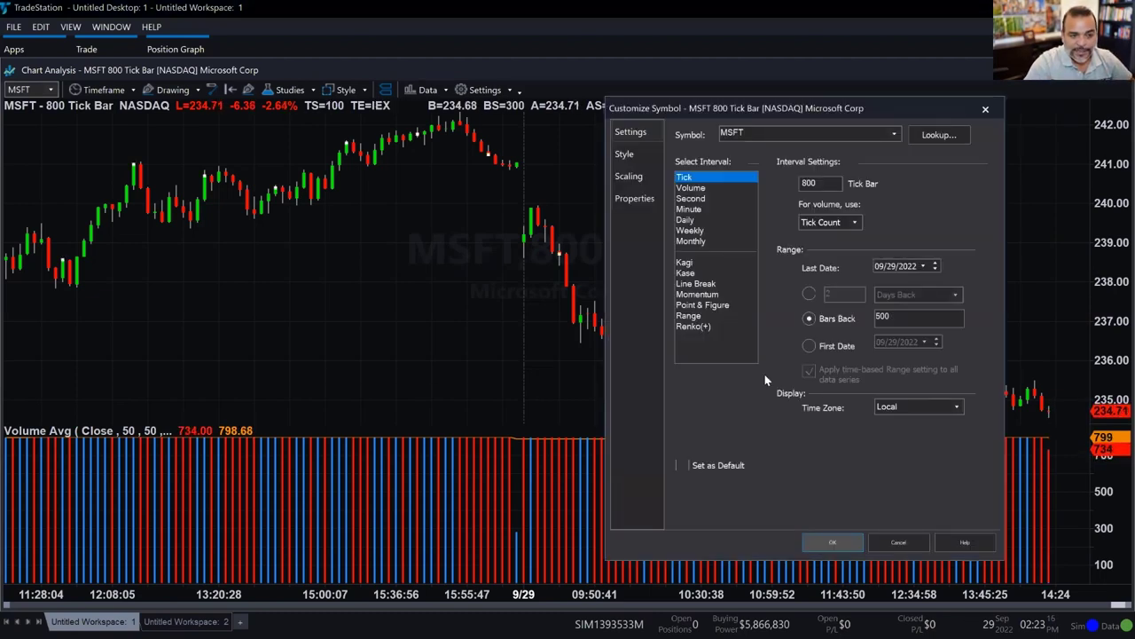
click(854, 222)
click(832, 238)
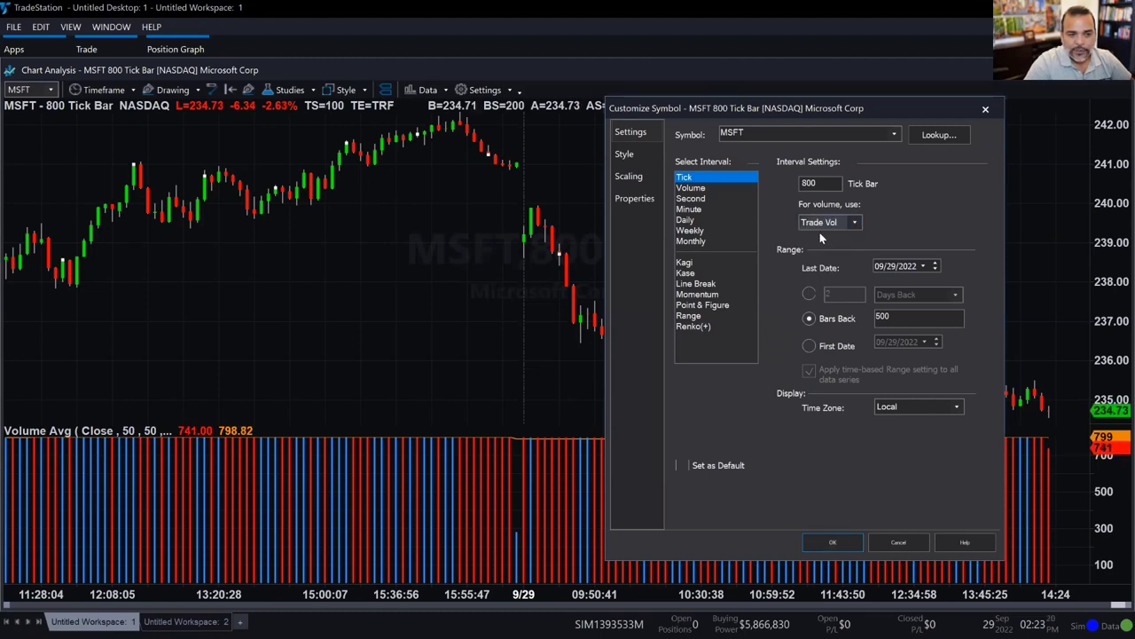
click(838, 541)
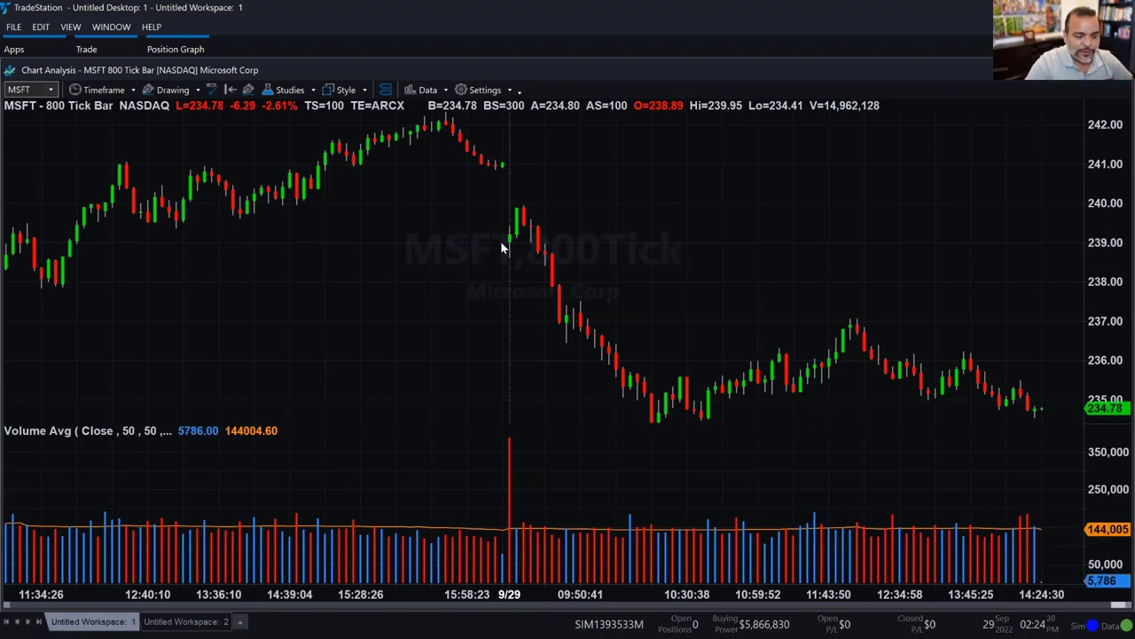
scroll(501, 242, up, 3)
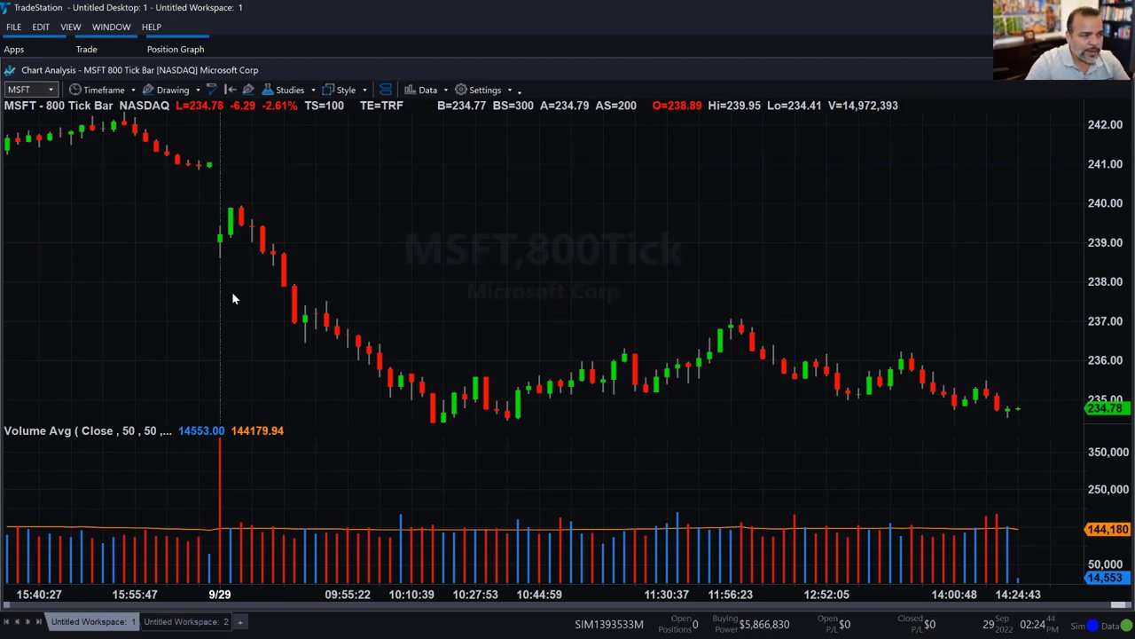
mouse_move(345, 166)
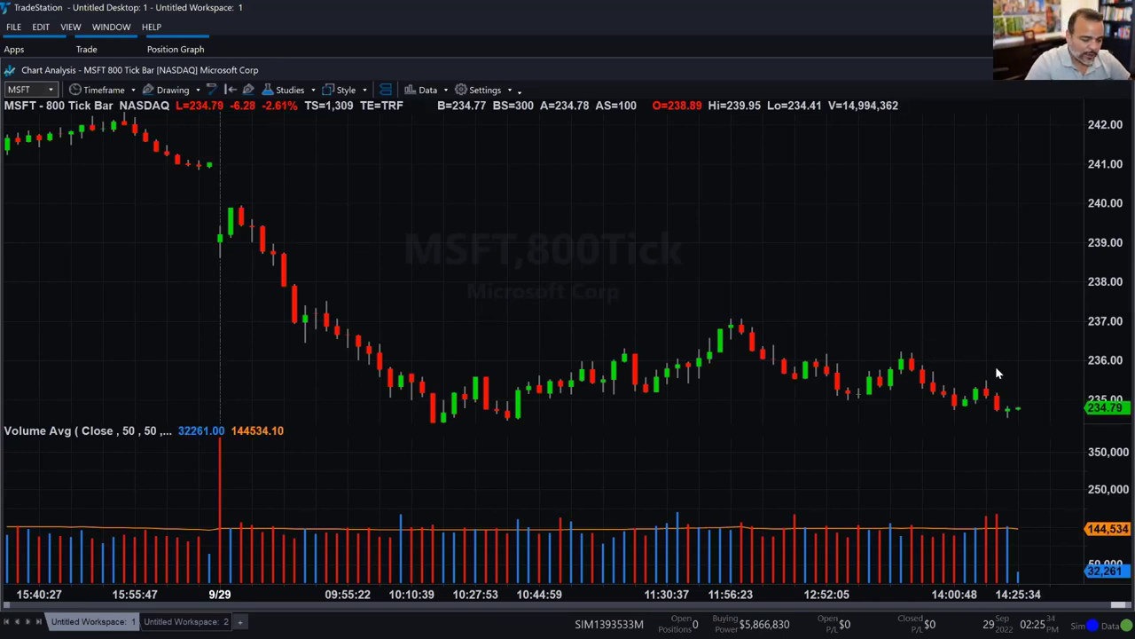
scroll(994, 369, up, 5)
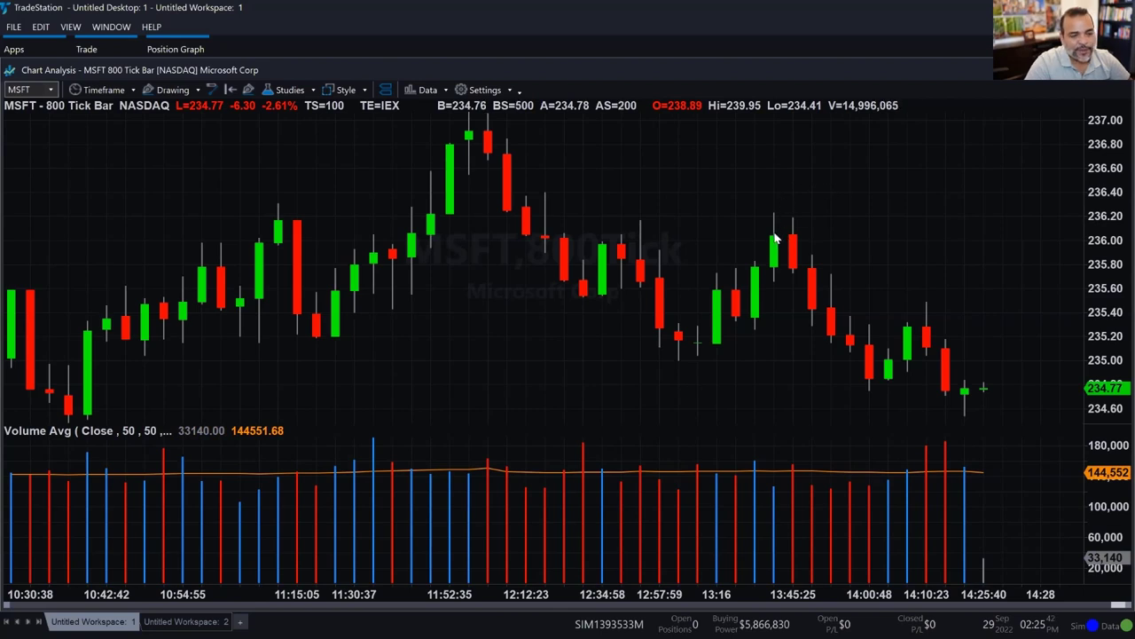
mouse_move(774, 174)
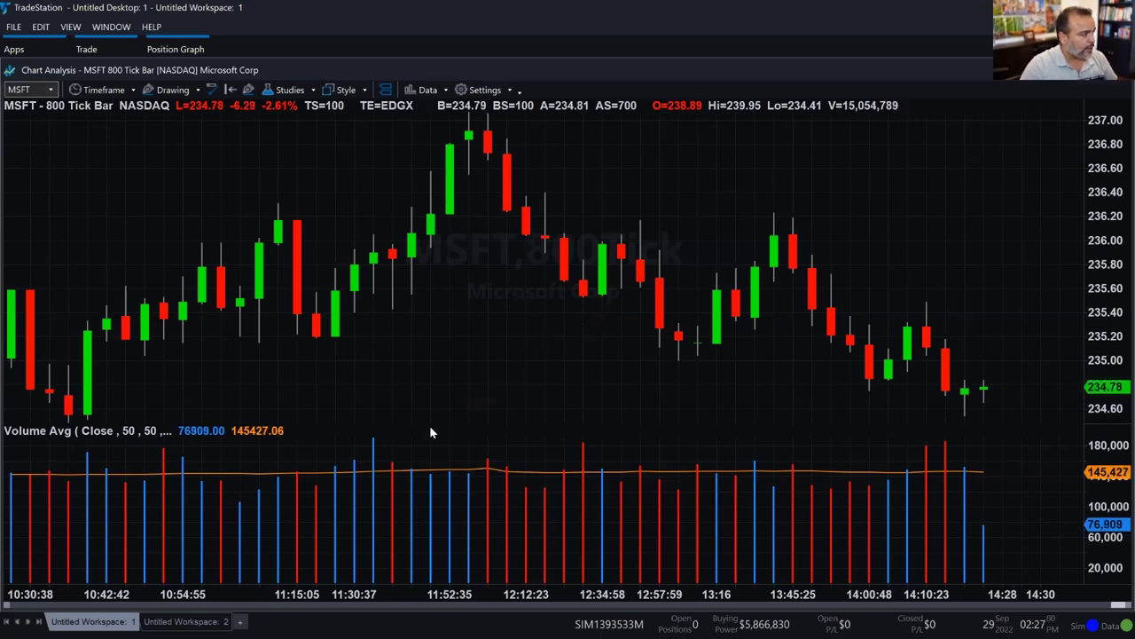
Remove the Volume Avg study from the MSFT chart and change the interval to 5 min.
click(486, 468)
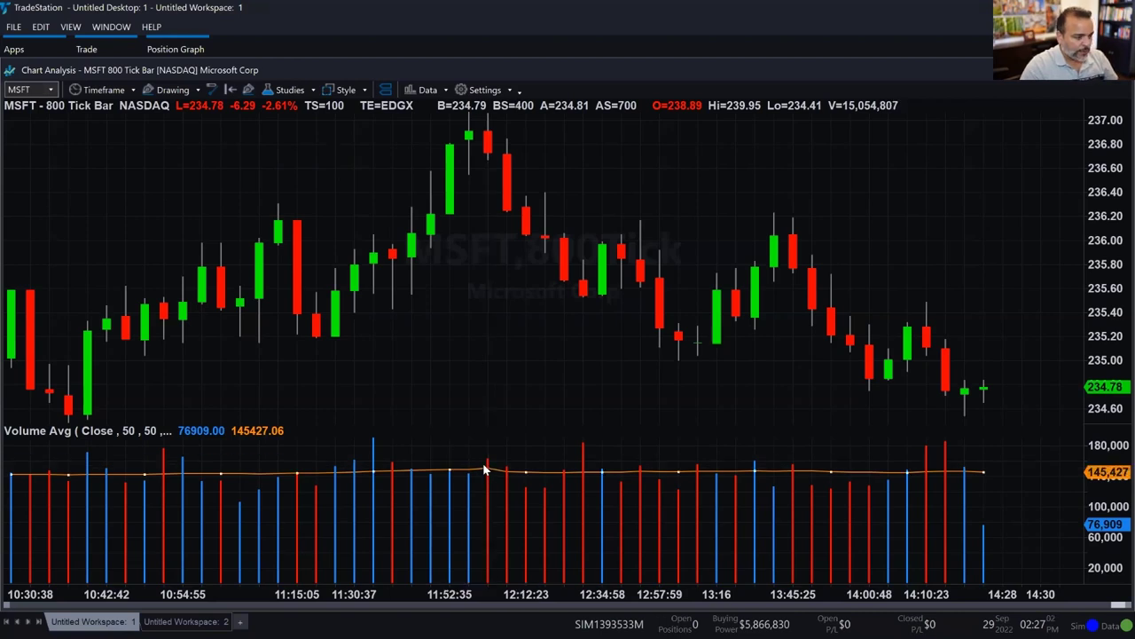
key(Delete)
text(5)
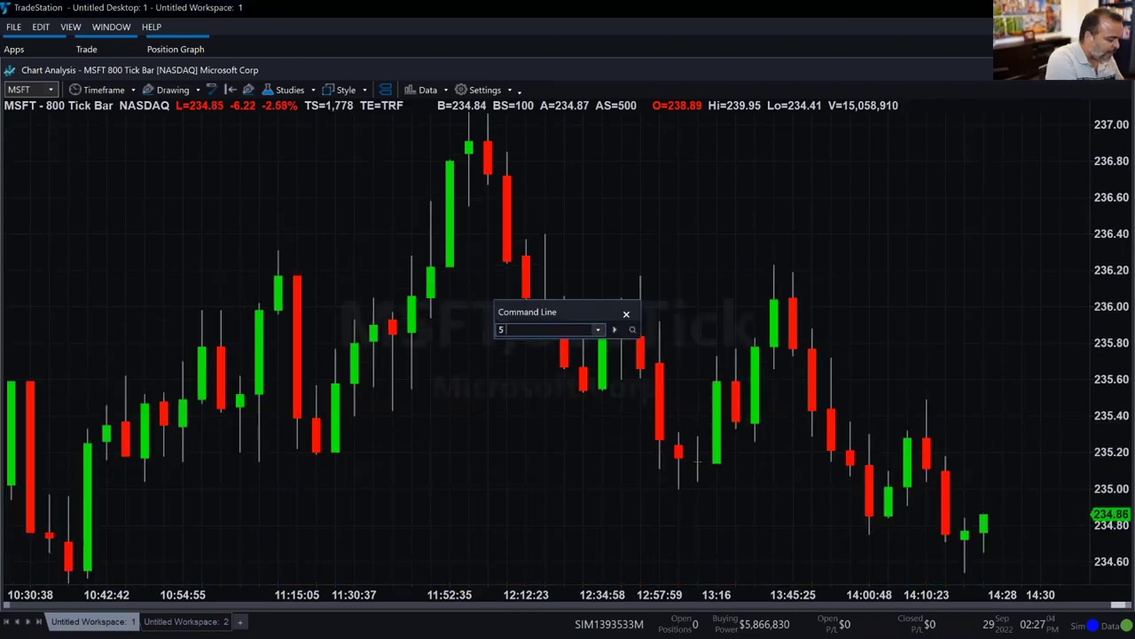
text( min)
key(Return)
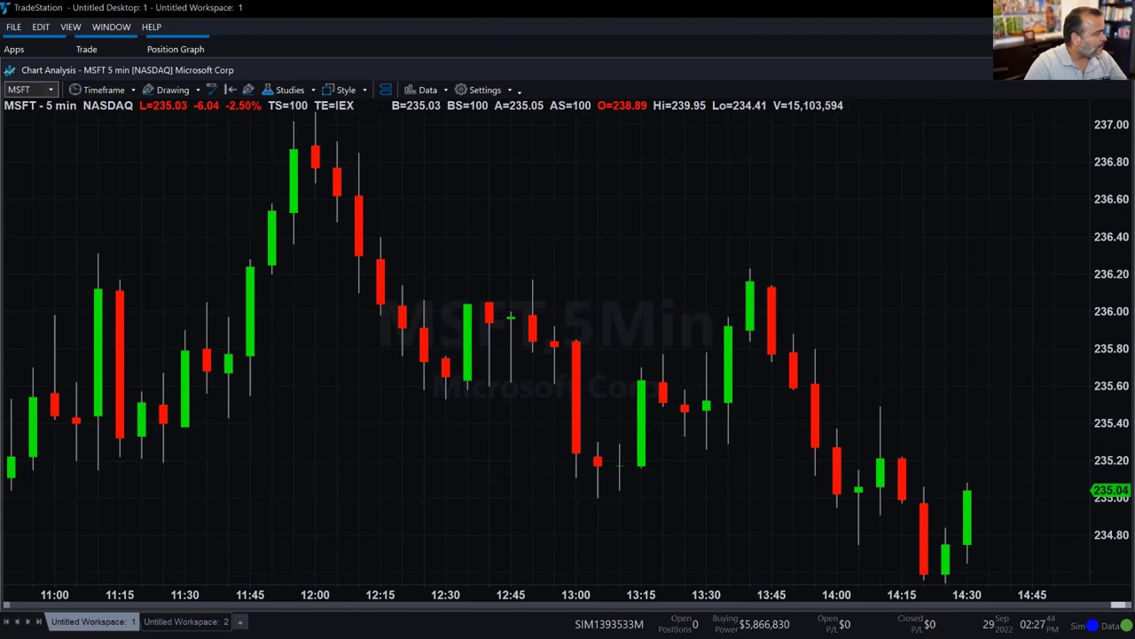
key(alt+Tab)
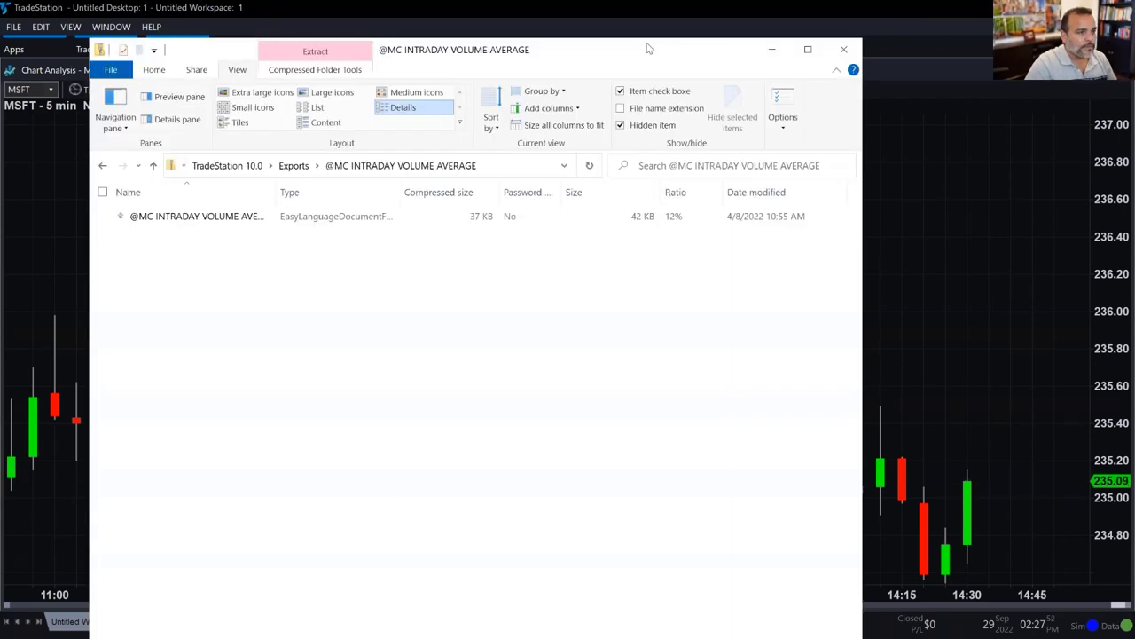
drag(647, 36, 655, 211)
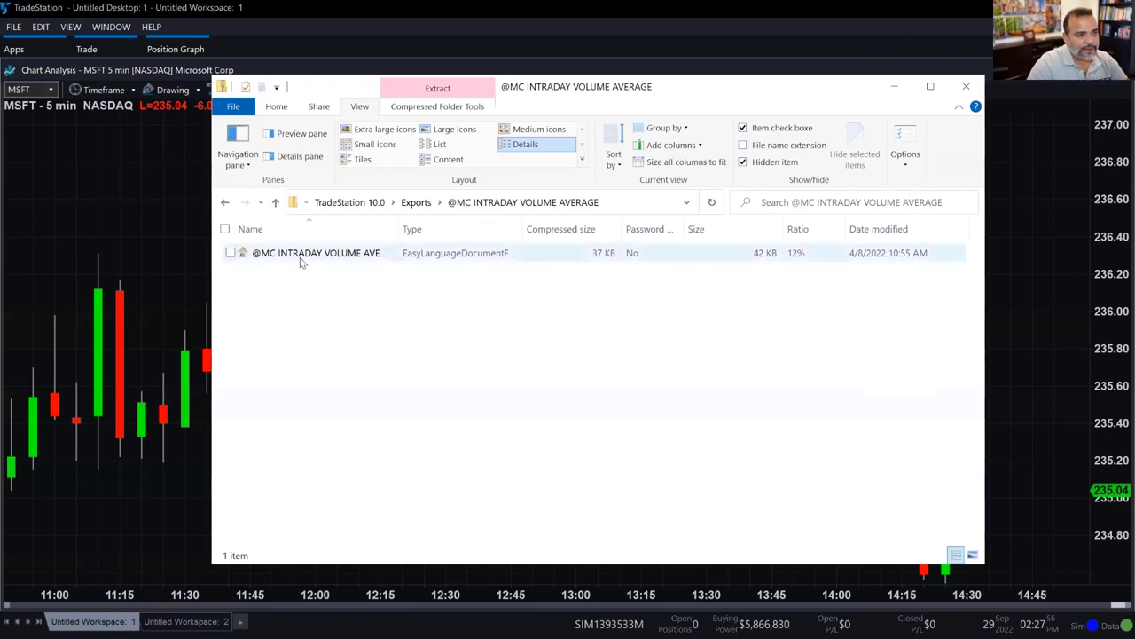
click(454, 128)
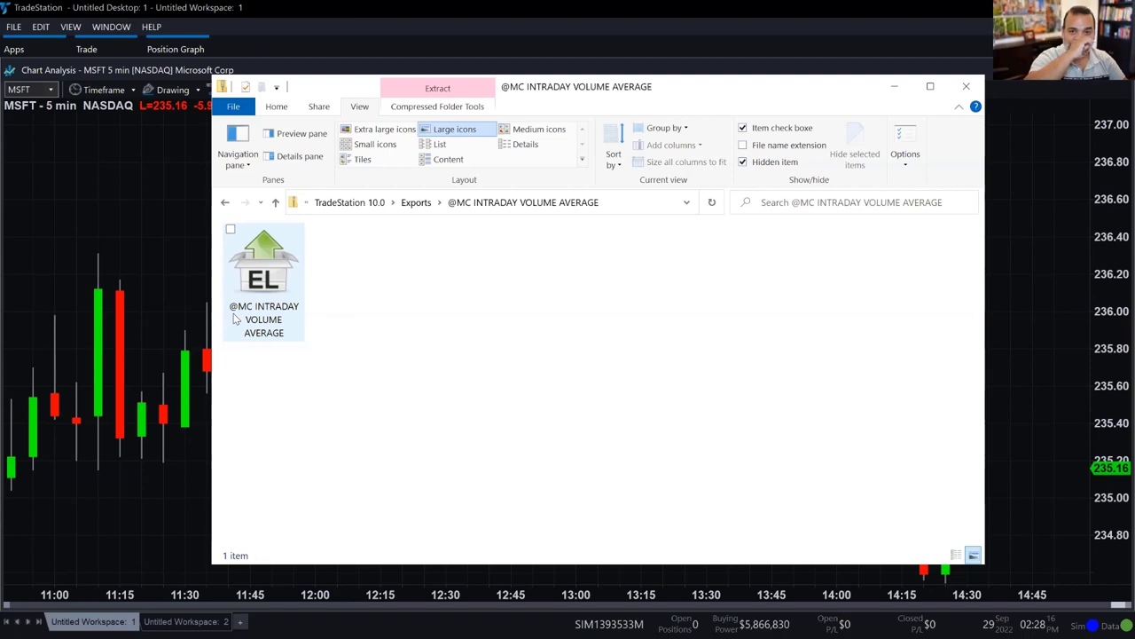
double_click(274, 279)
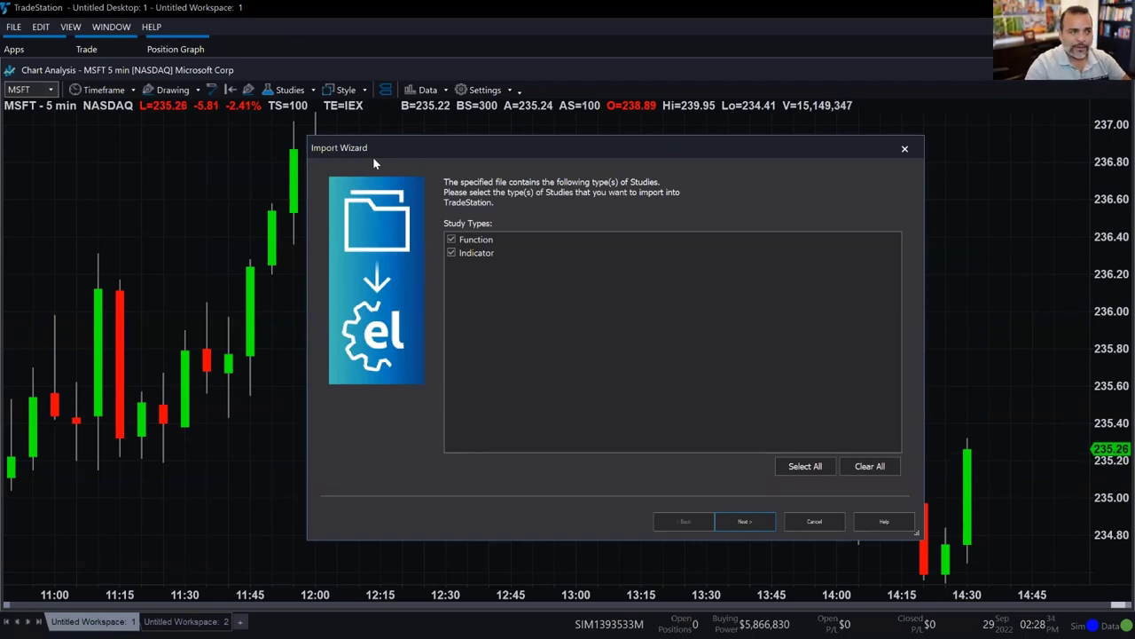
click(745, 521)
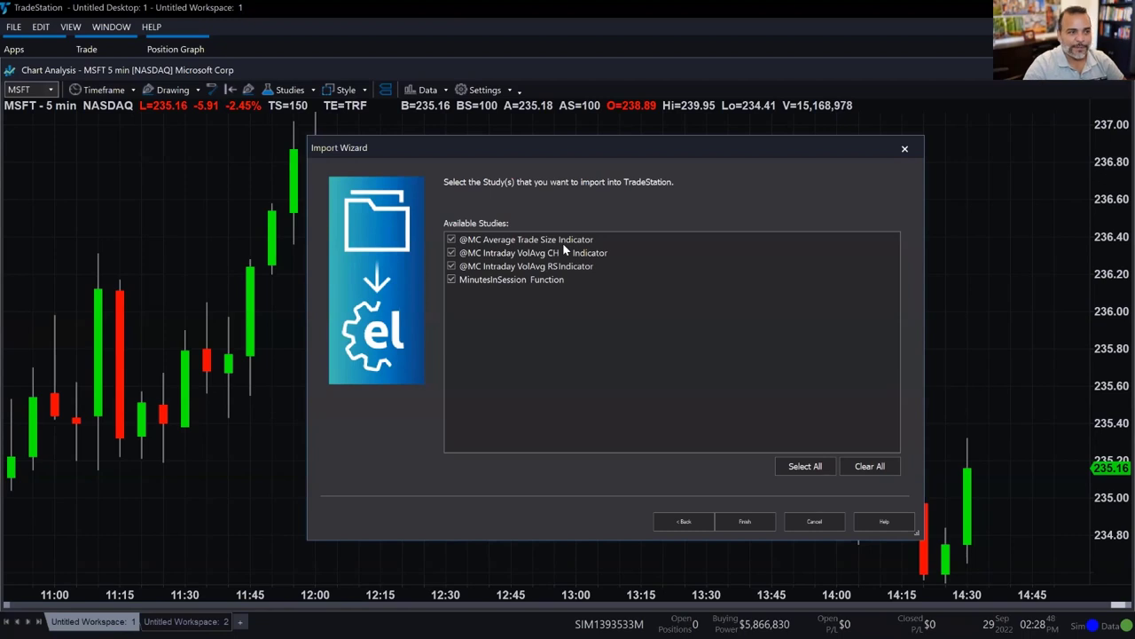
click(747, 522)
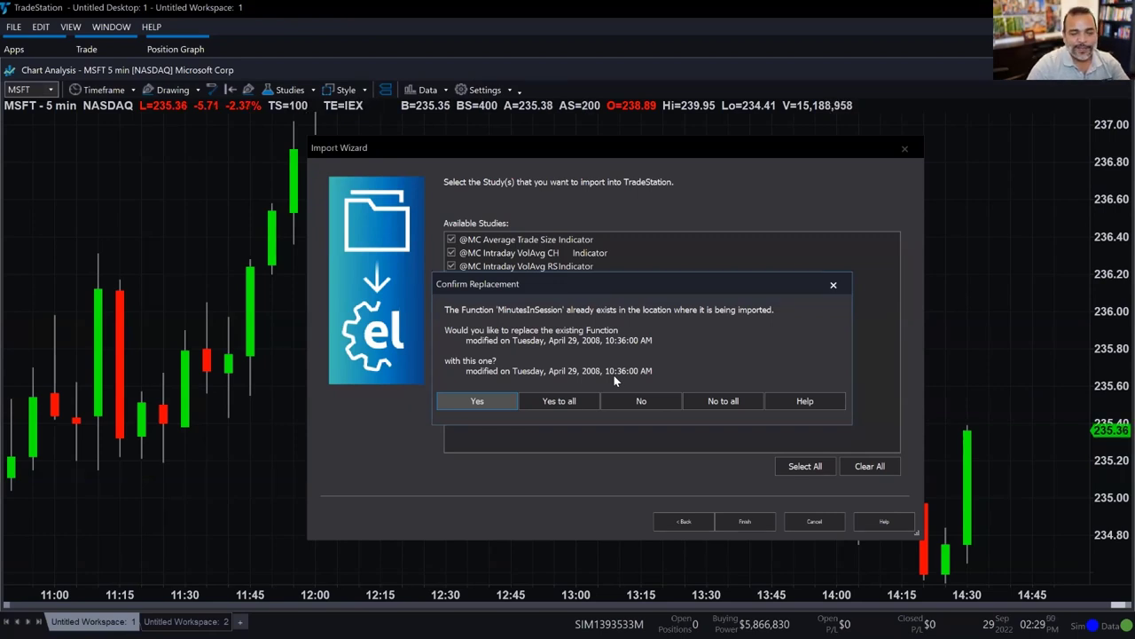
click(564, 404)
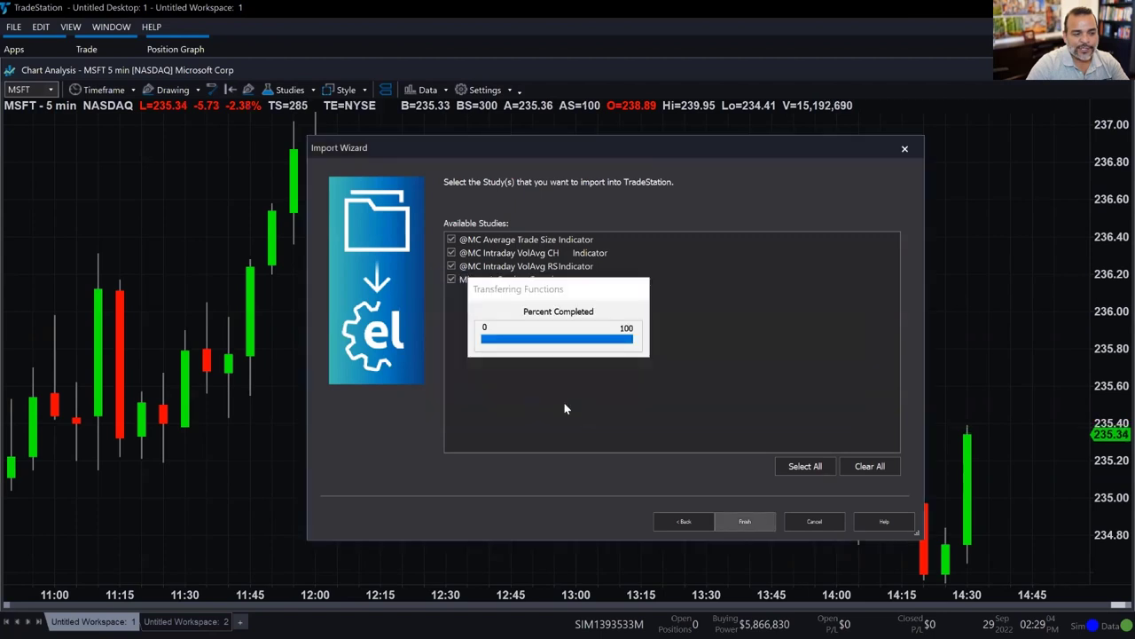
click(565, 379)
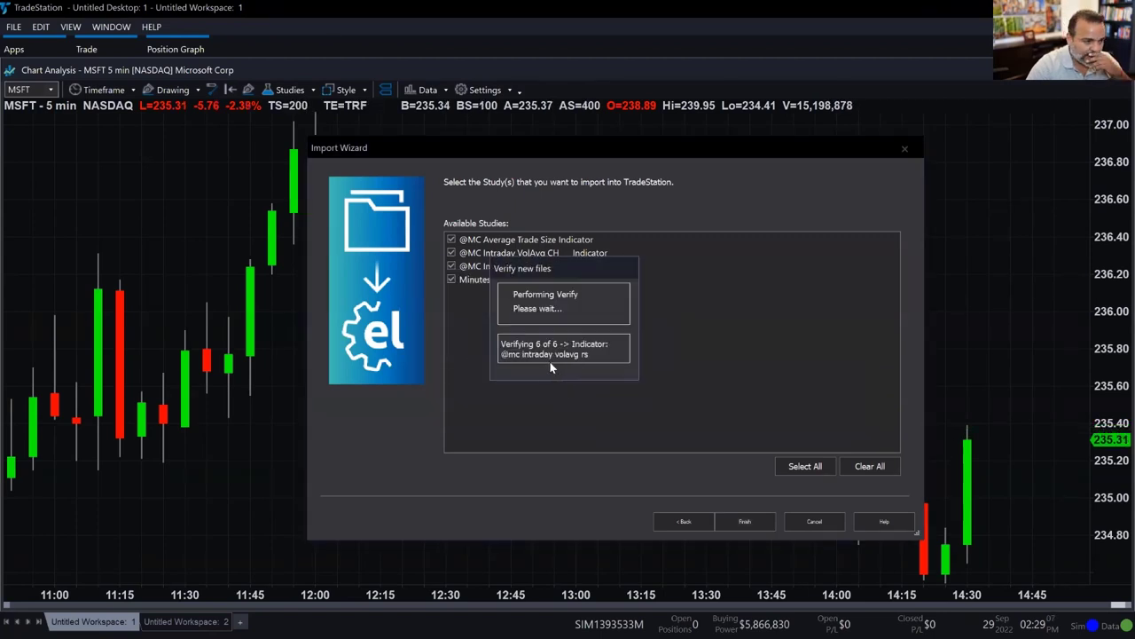
click(705, 452)
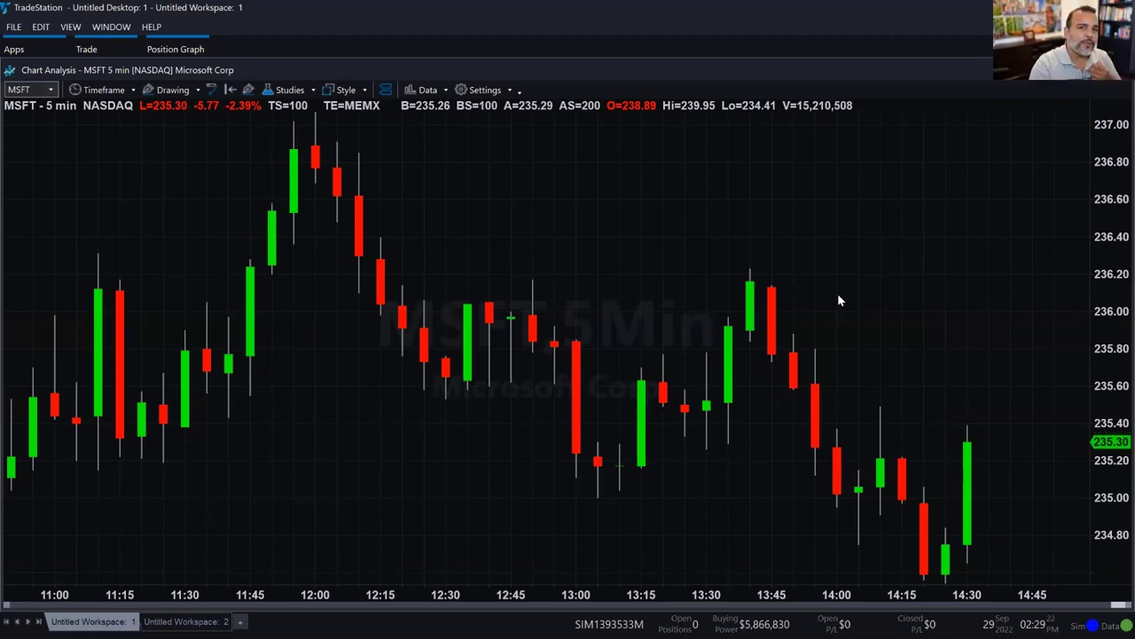
Add the Volume Avg indicator to the 5-minute MSFT chart and compress the bars to show more trading days.
click(286, 90)
click(355, 106)
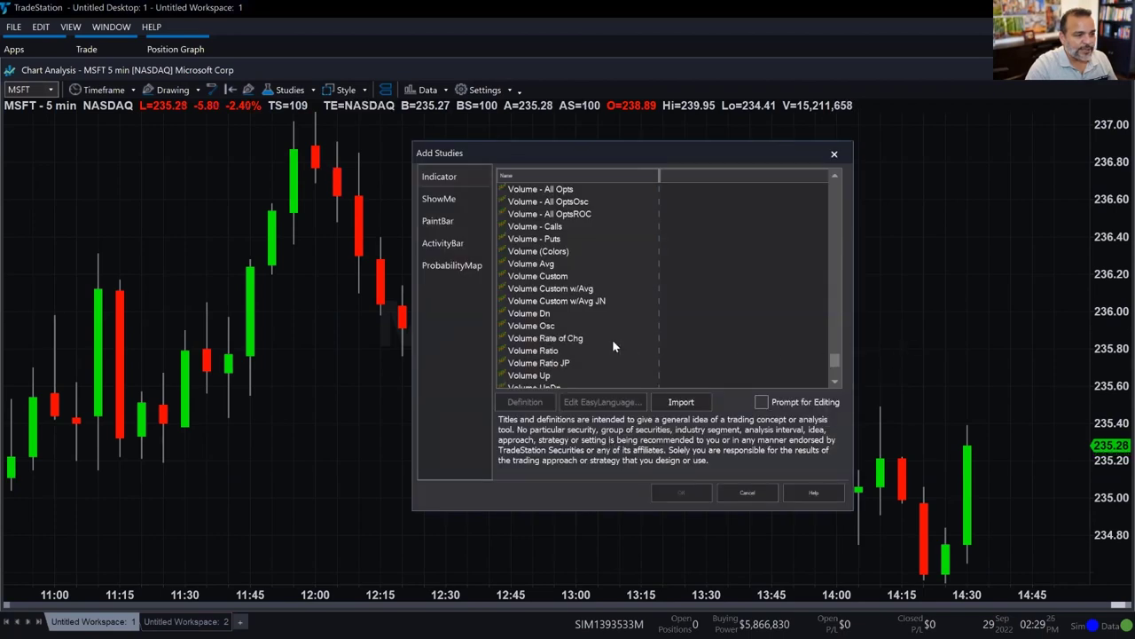
click(555, 264)
click(681, 492)
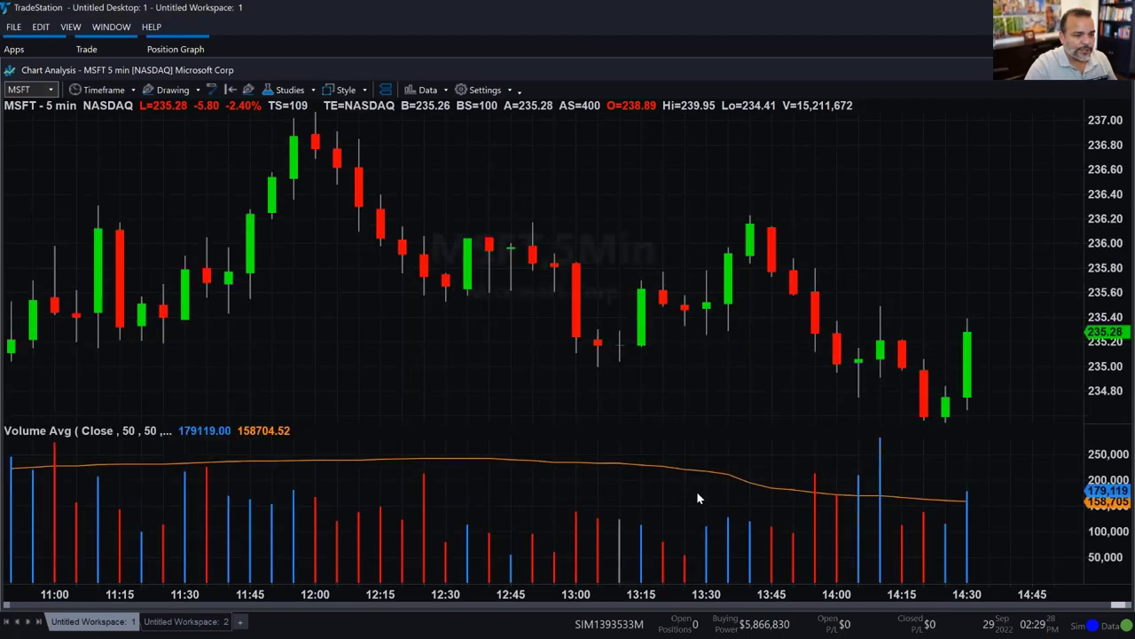
scroll(944, 511, down, 6)
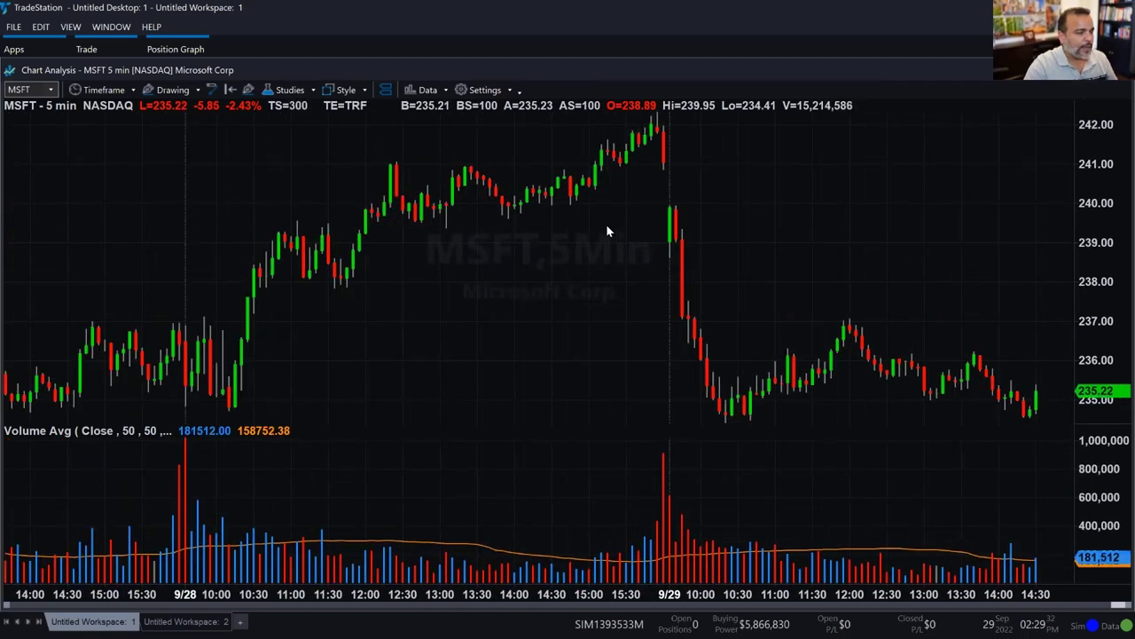
Add MSFT to the chart again as a second data series.
click(428, 89)
click(448, 108)
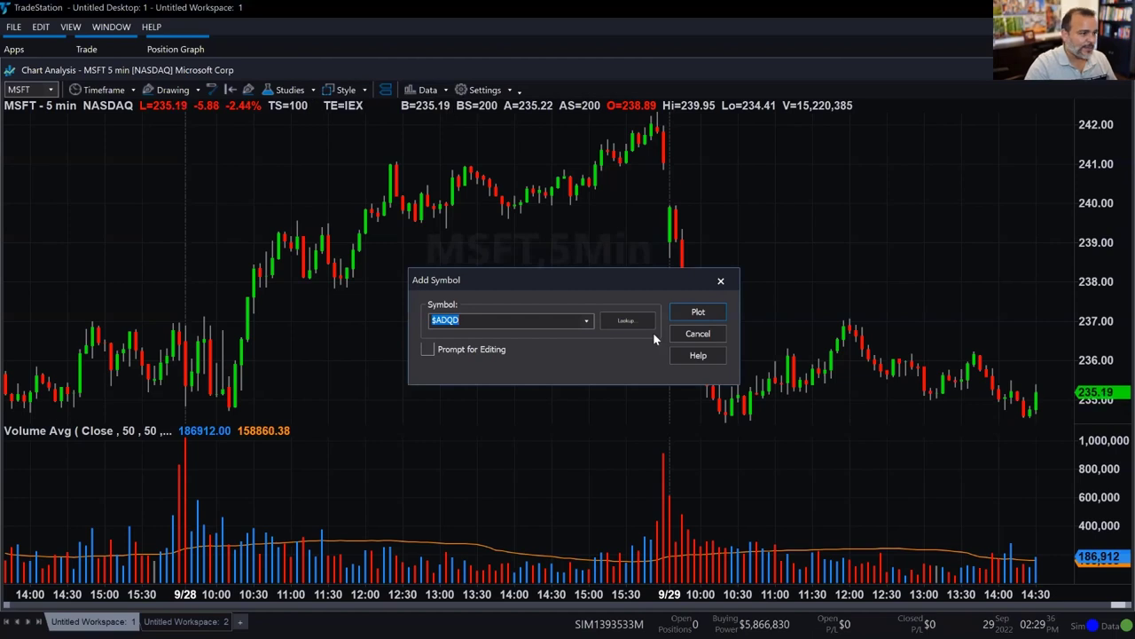
key(BackSpace)
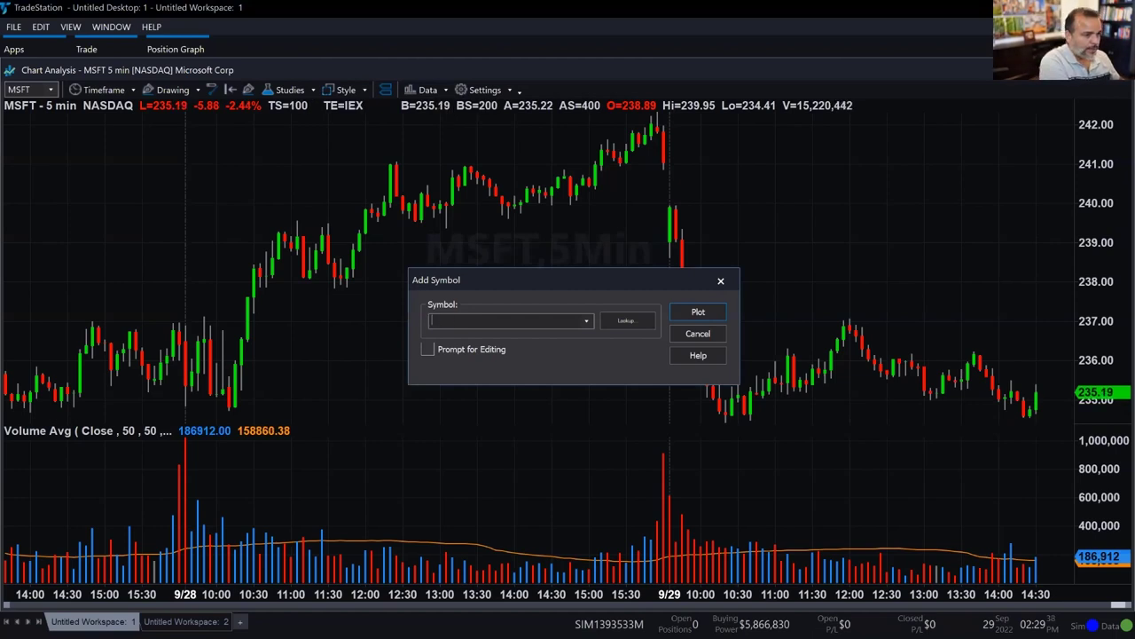
text(msft)
key(Return)
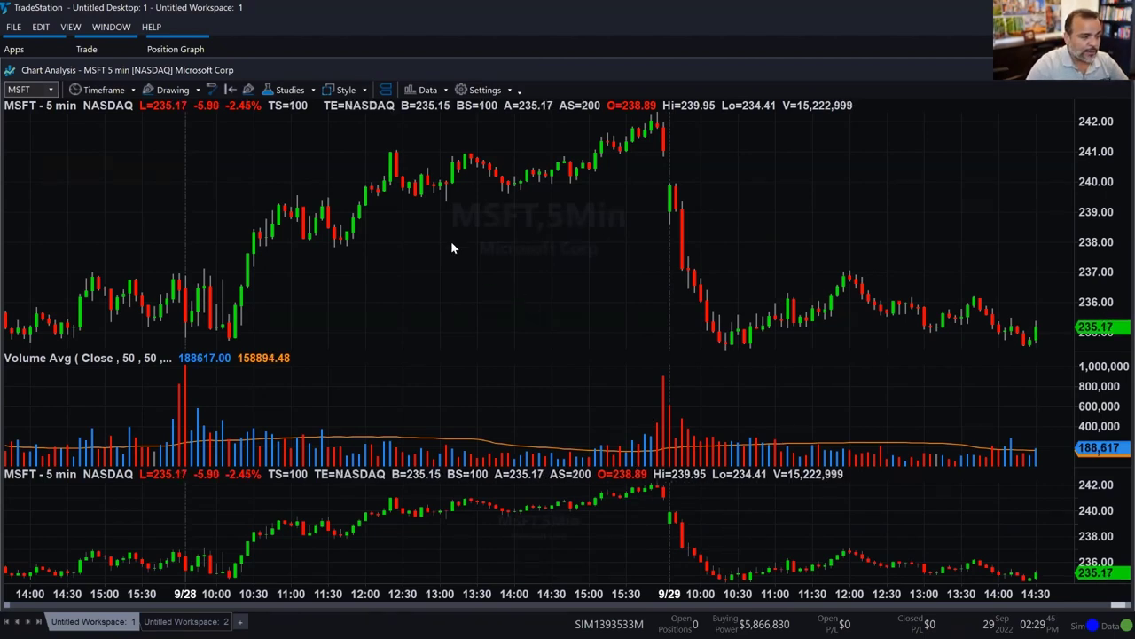
Add another Volume Avg indicator with prompting for editing enabled, and base it on the second MSFT data series.
click(306, 92)
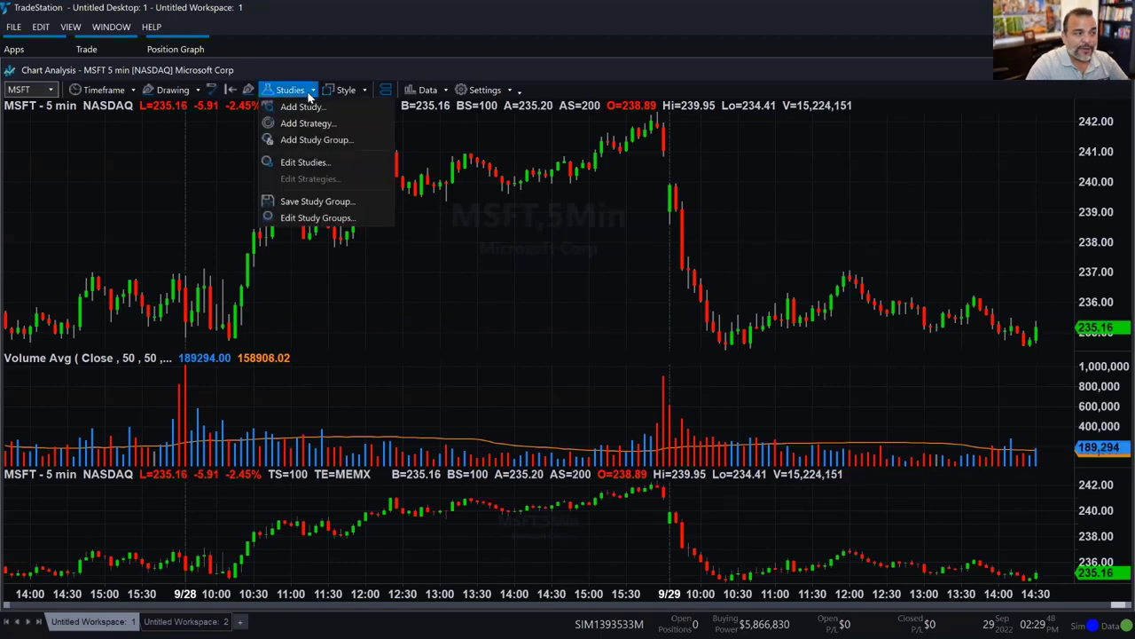
click(302, 107)
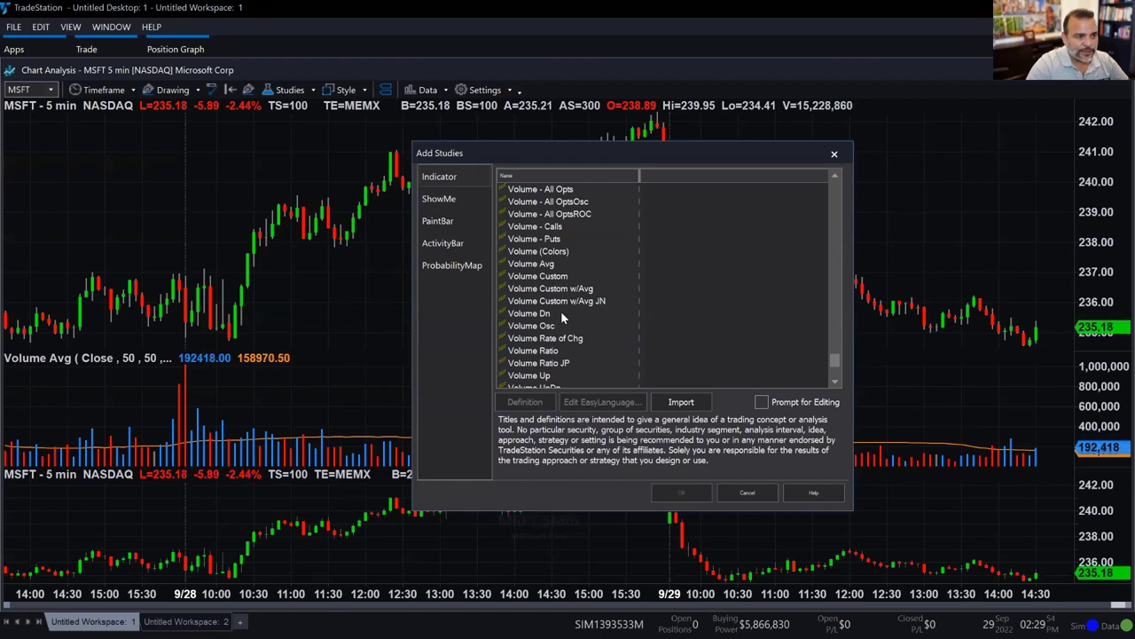
scroll(560, 309, up, 1)
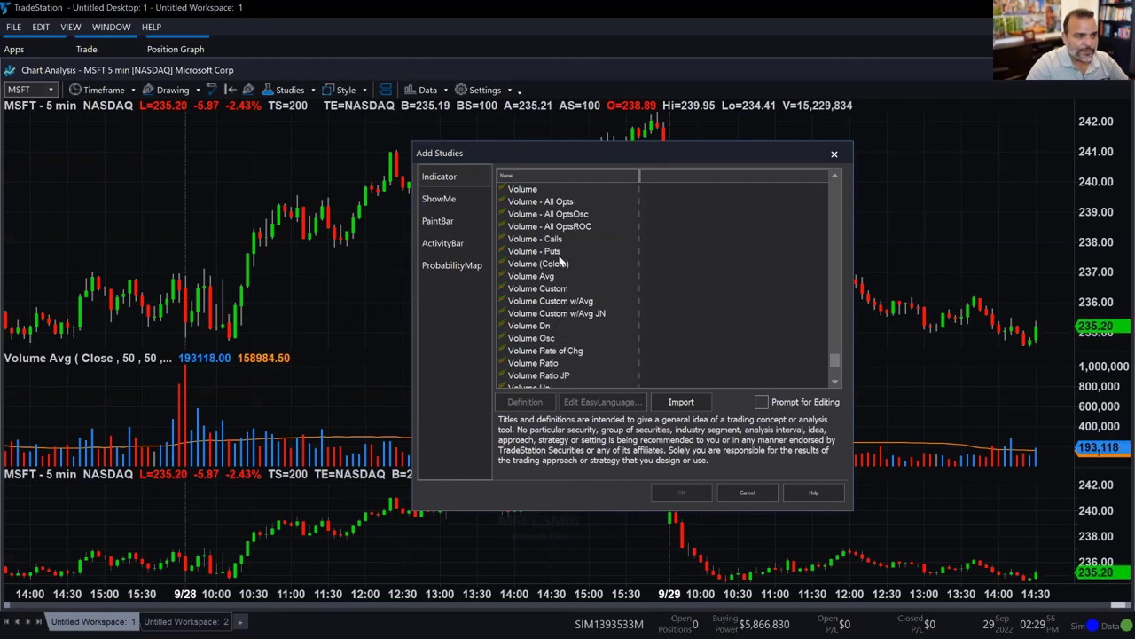
click(561, 277)
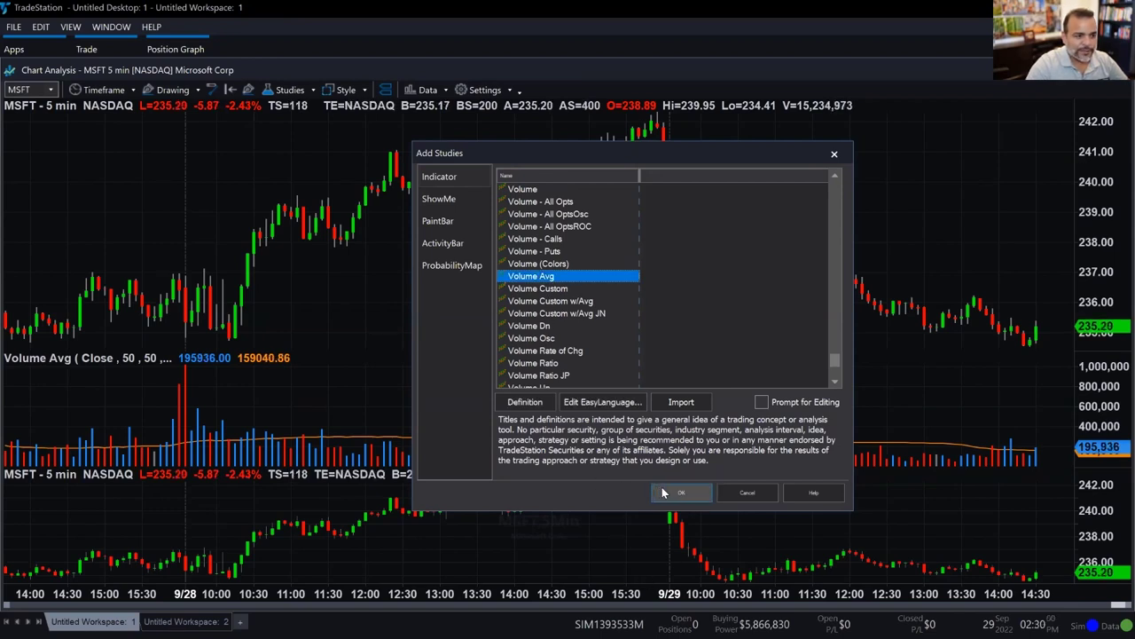
click(771, 414)
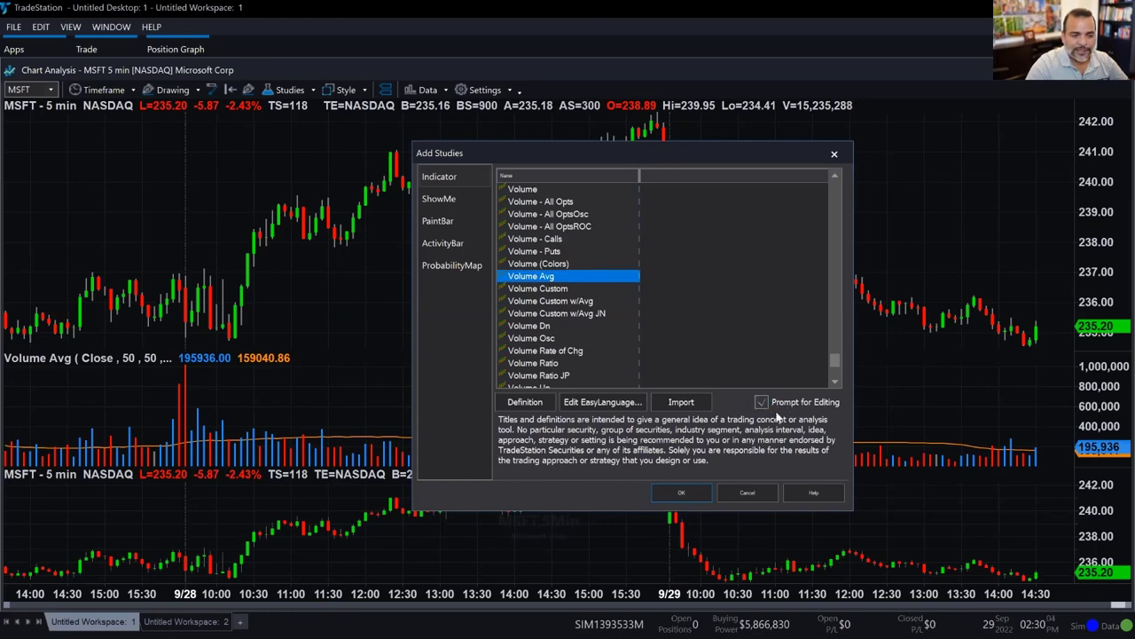
click(682, 492)
click(459, 124)
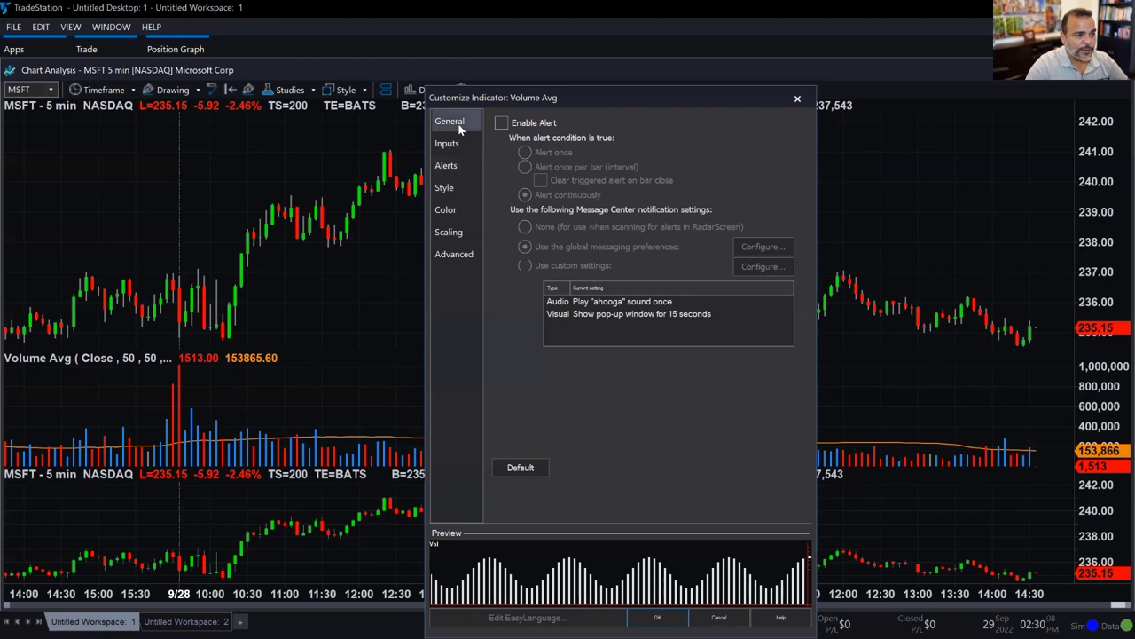
click(655, 200)
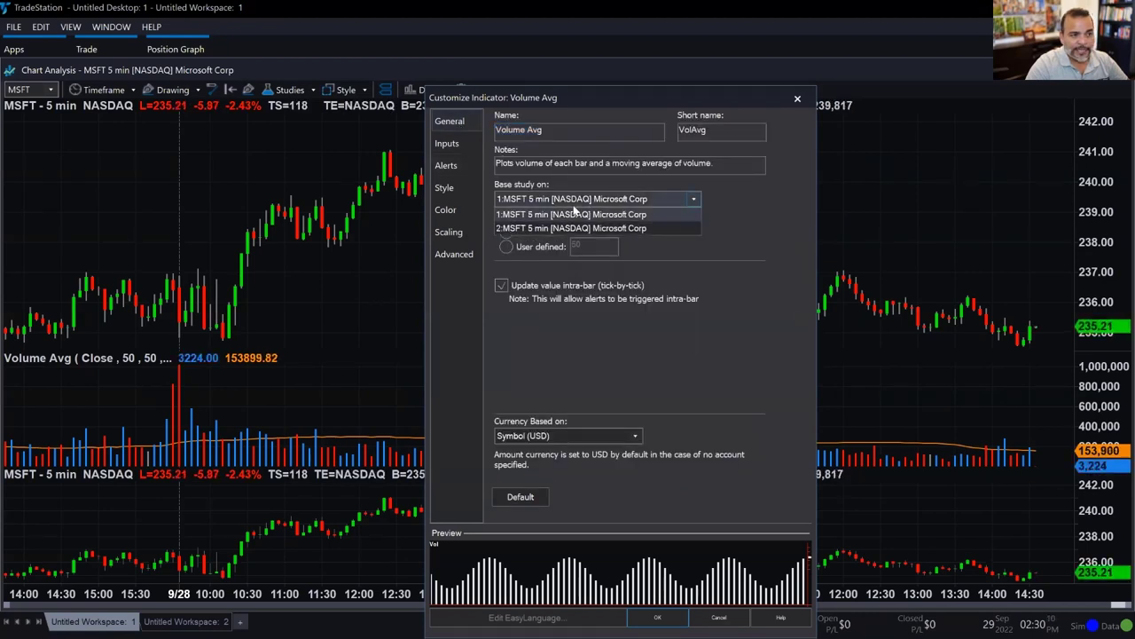
click(517, 229)
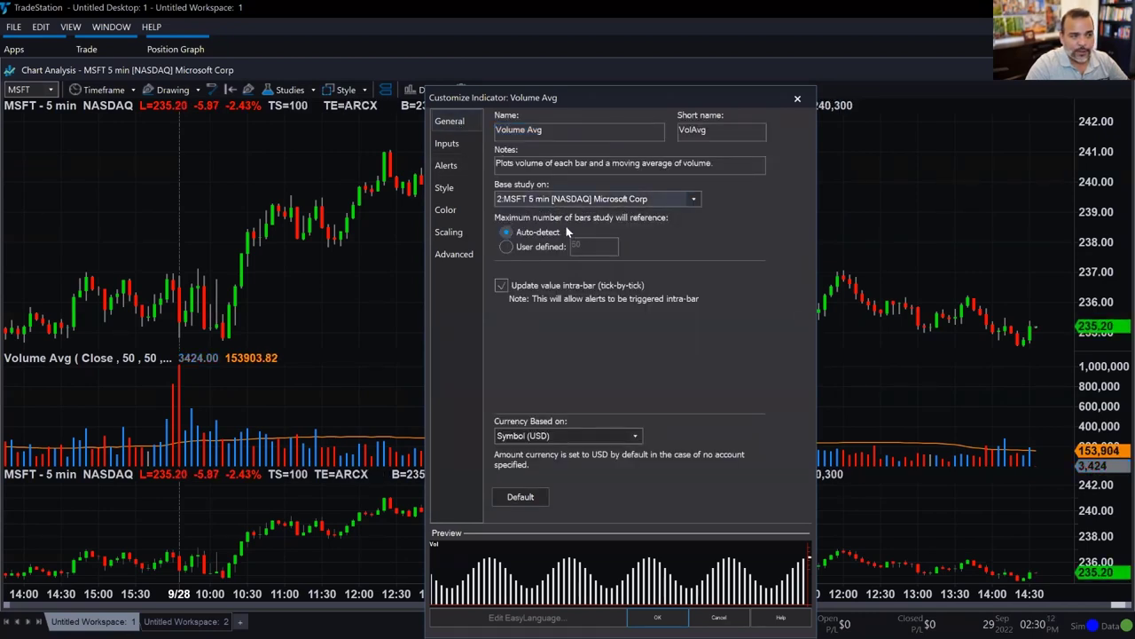
click(658, 618)
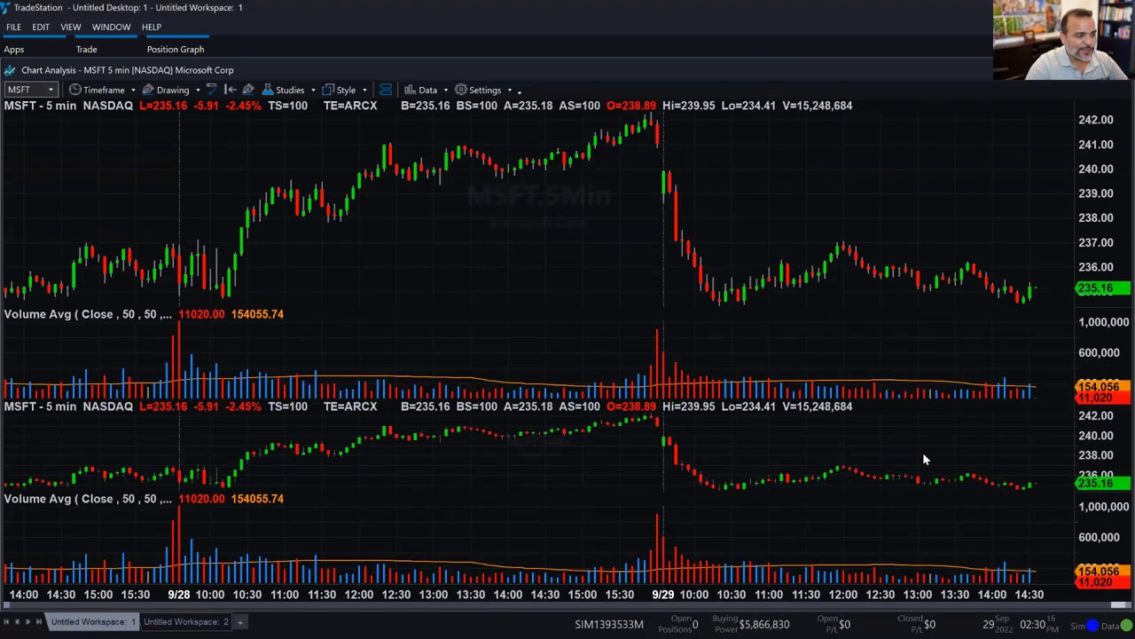
Set the second MSFT data series to use Tick Count for volume.
double_click(784, 481)
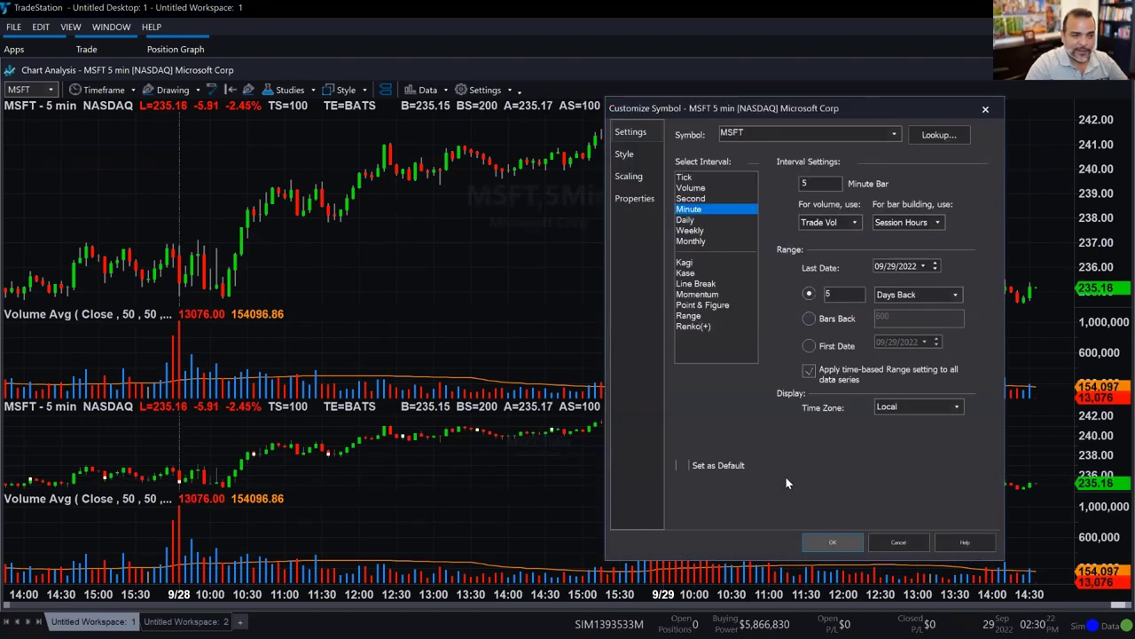
click(834, 226)
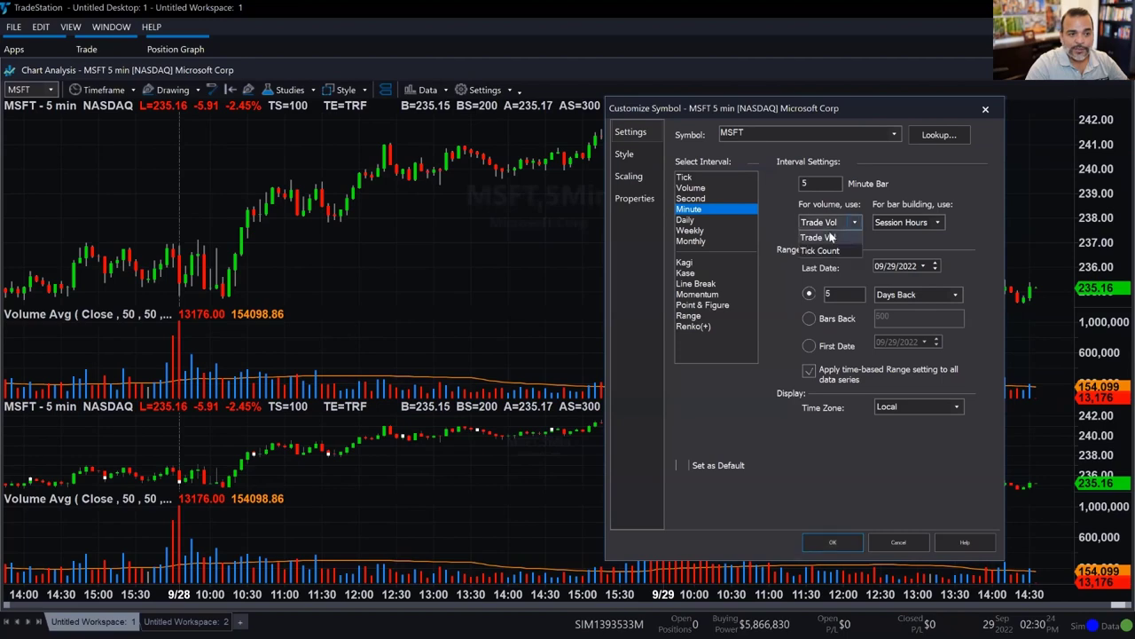
click(831, 252)
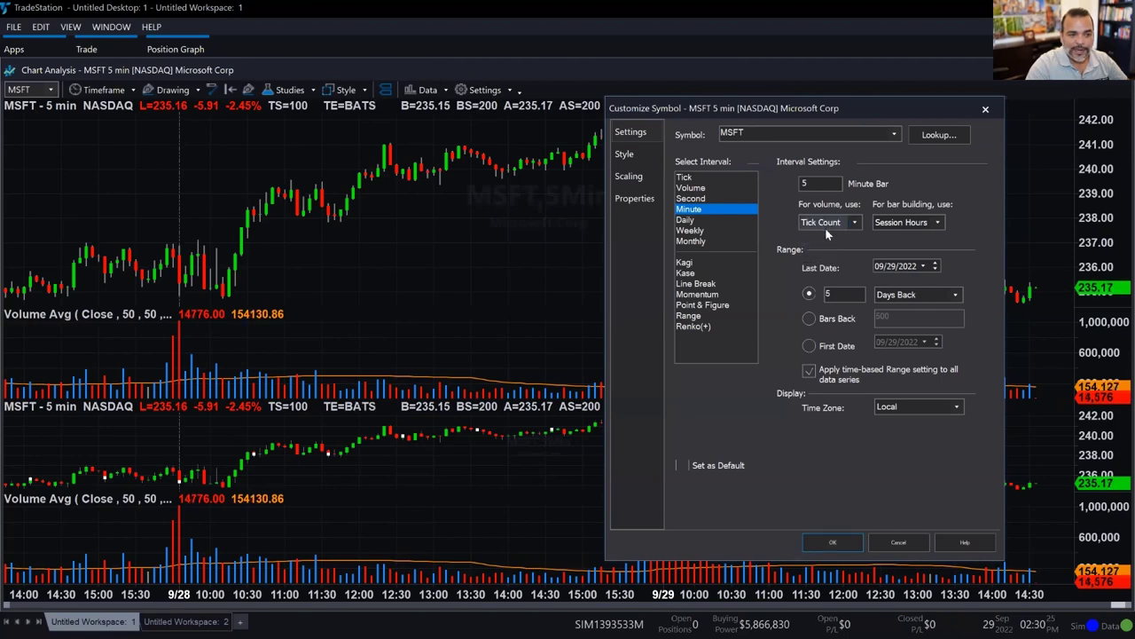
click(834, 543)
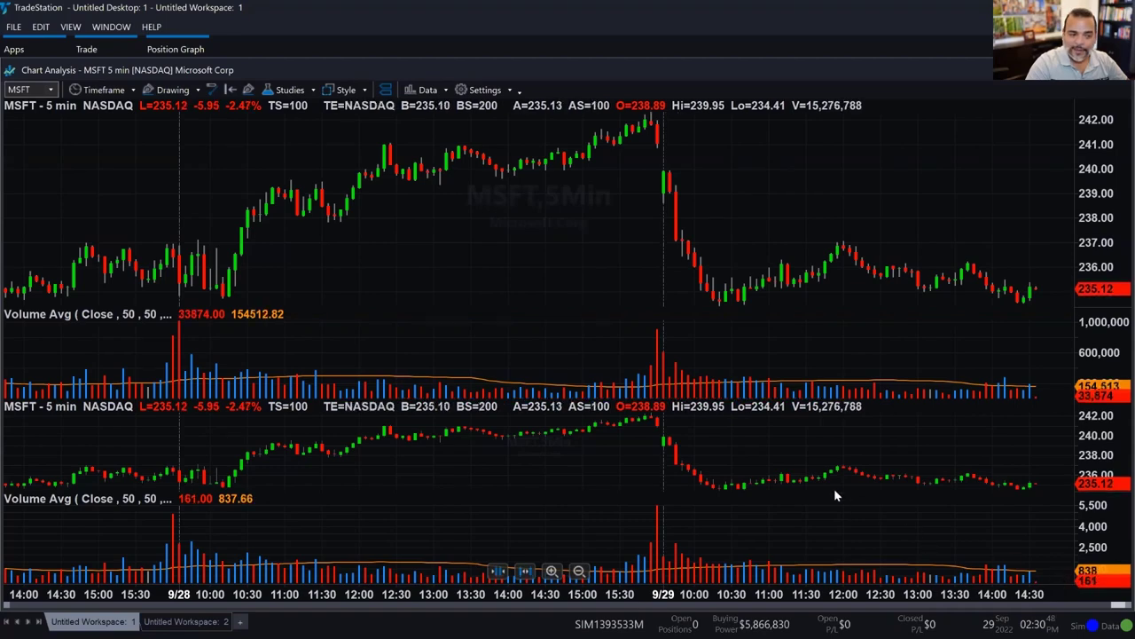
Hide the second MSFT price series by setting its sub-graph to Hidden.
double_click(742, 485)
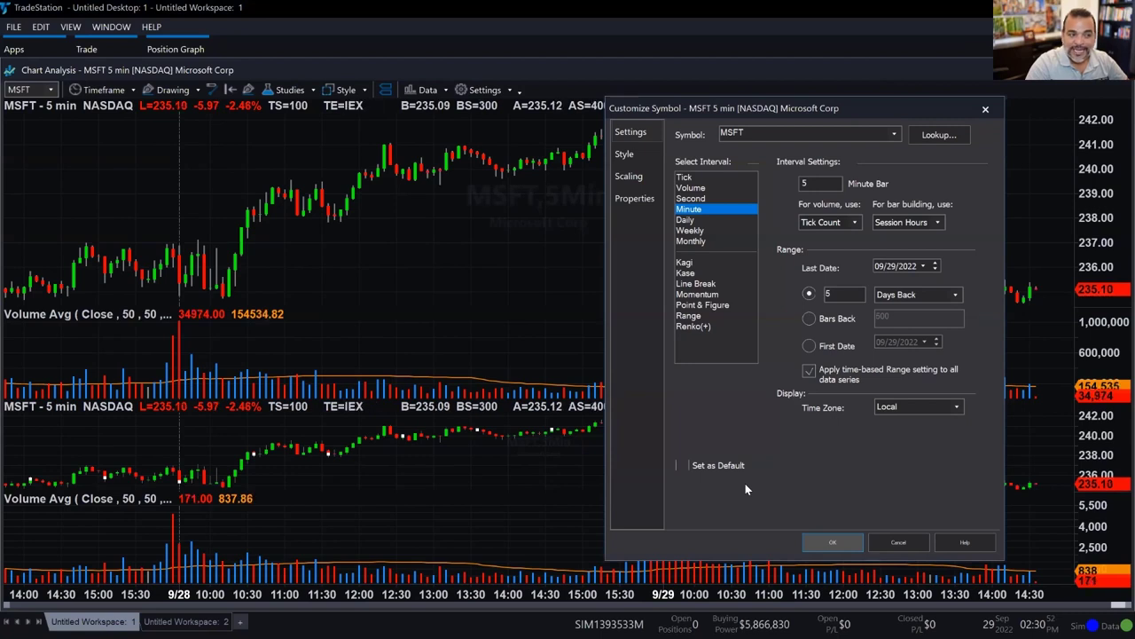
click(629, 175)
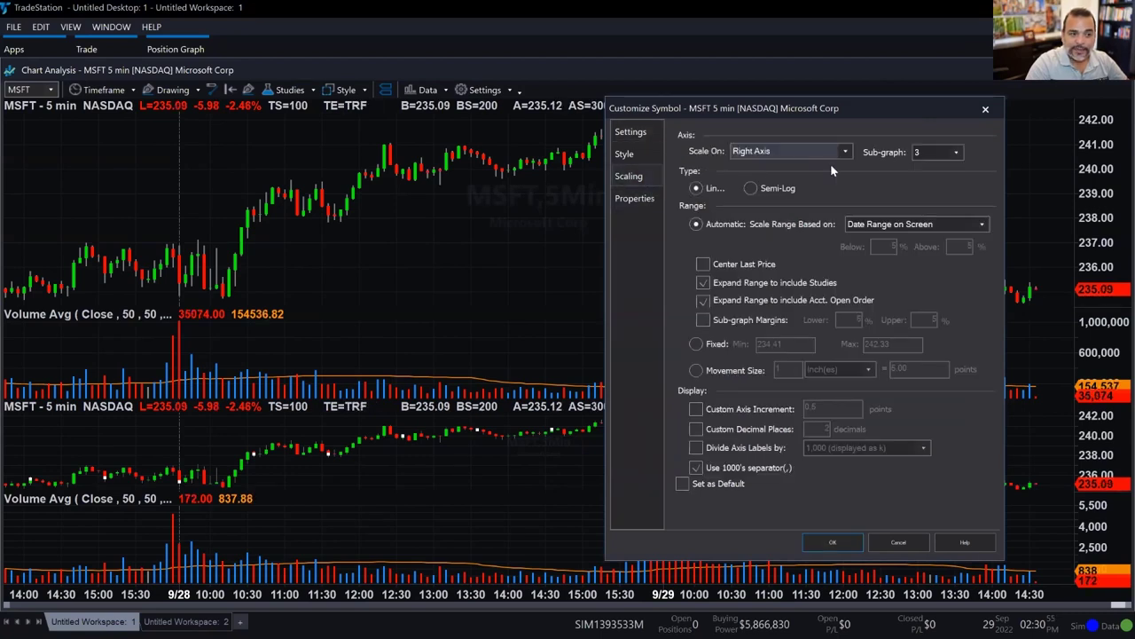
click(938, 152)
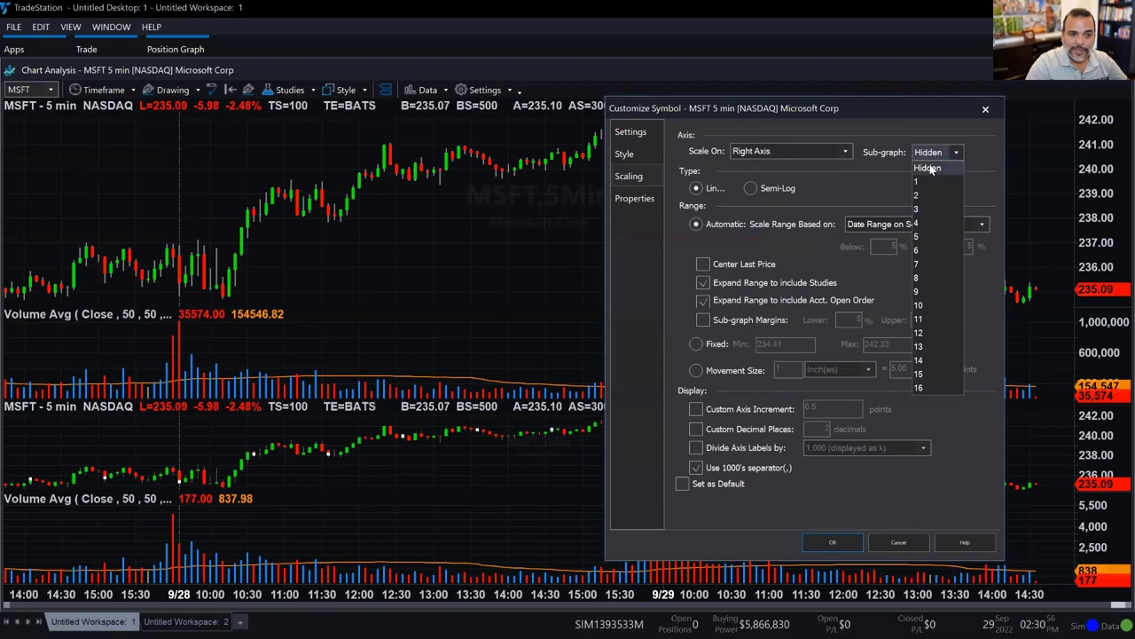
click(932, 168)
click(838, 538)
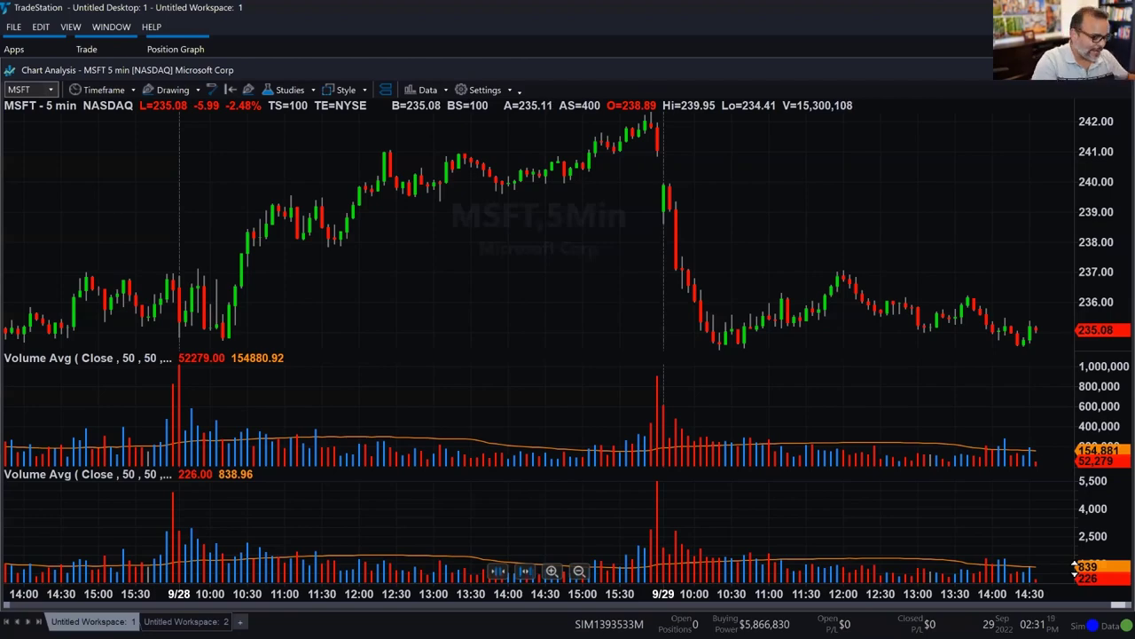
Open Calculator, shrink its window and place it over the chart so both Volume Avg readings stay in view.
key(super)
text(calc)
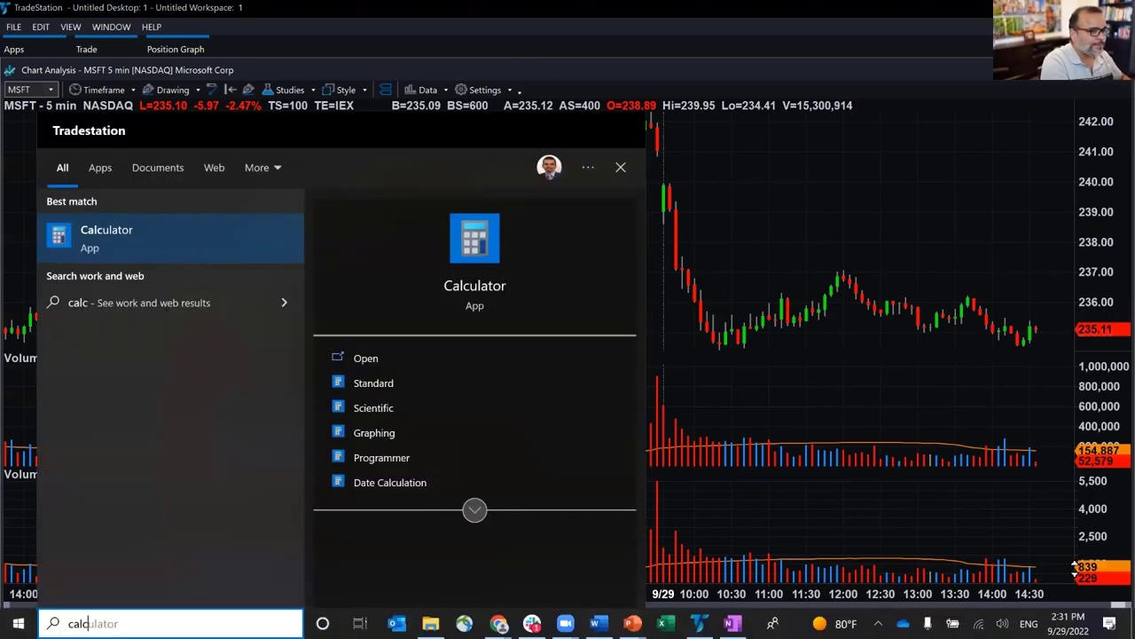
key(Return)
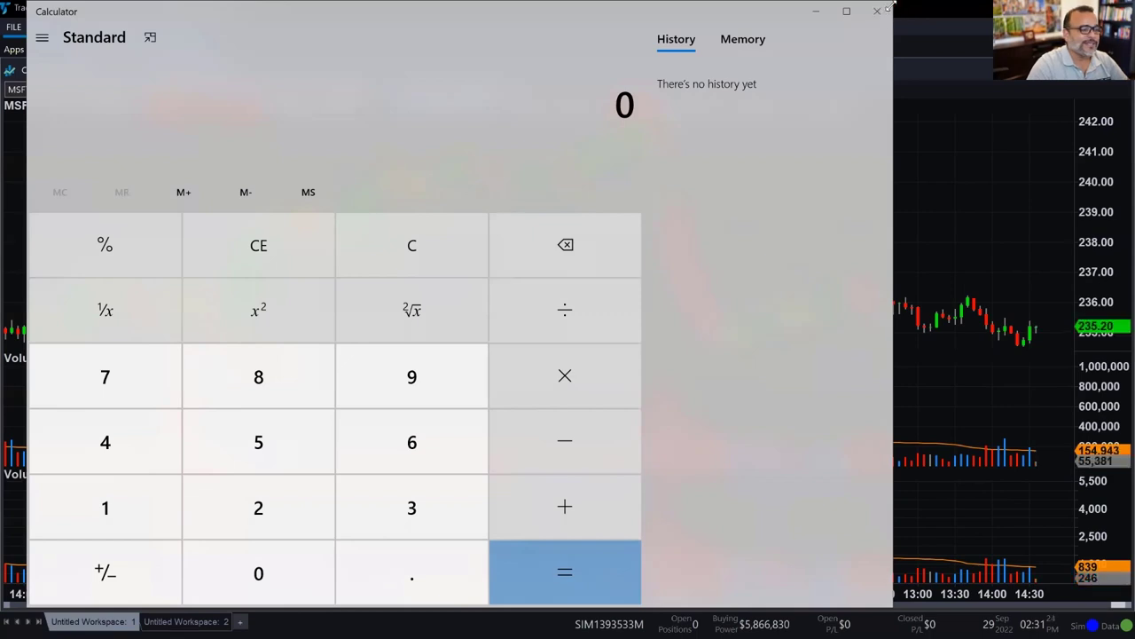
drag(891, 4, 472, 222)
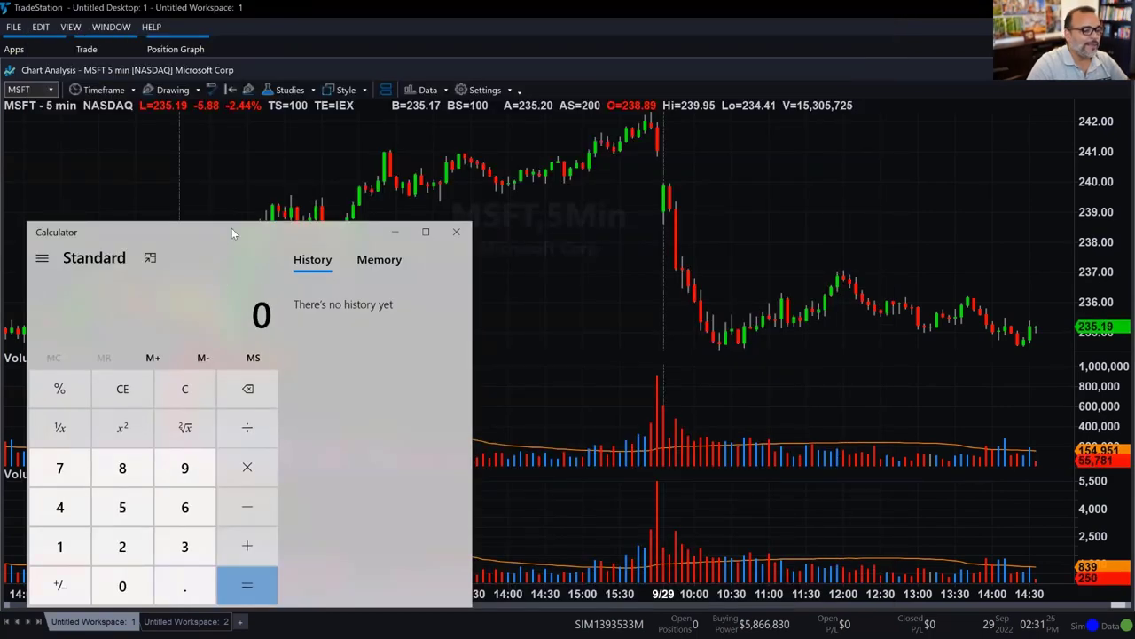
drag(231, 228, 617, 104)
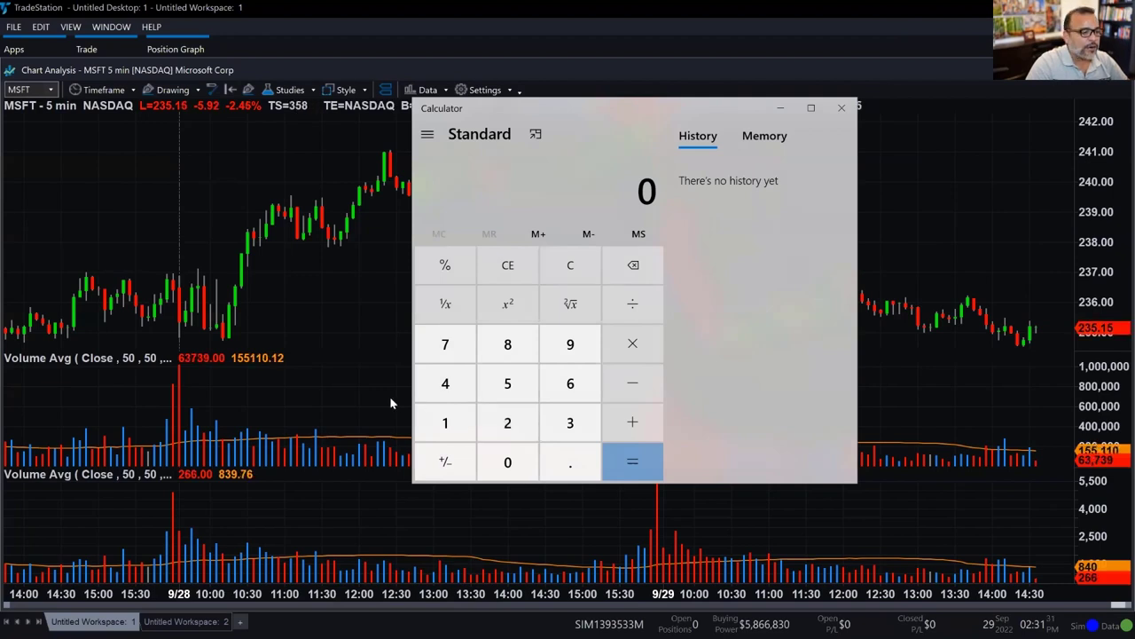
Divide the average volume of 155,000 by the average tick count of 840 in Calculator, and close it.
click(445, 422)
click(507, 384)
click(508, 383)
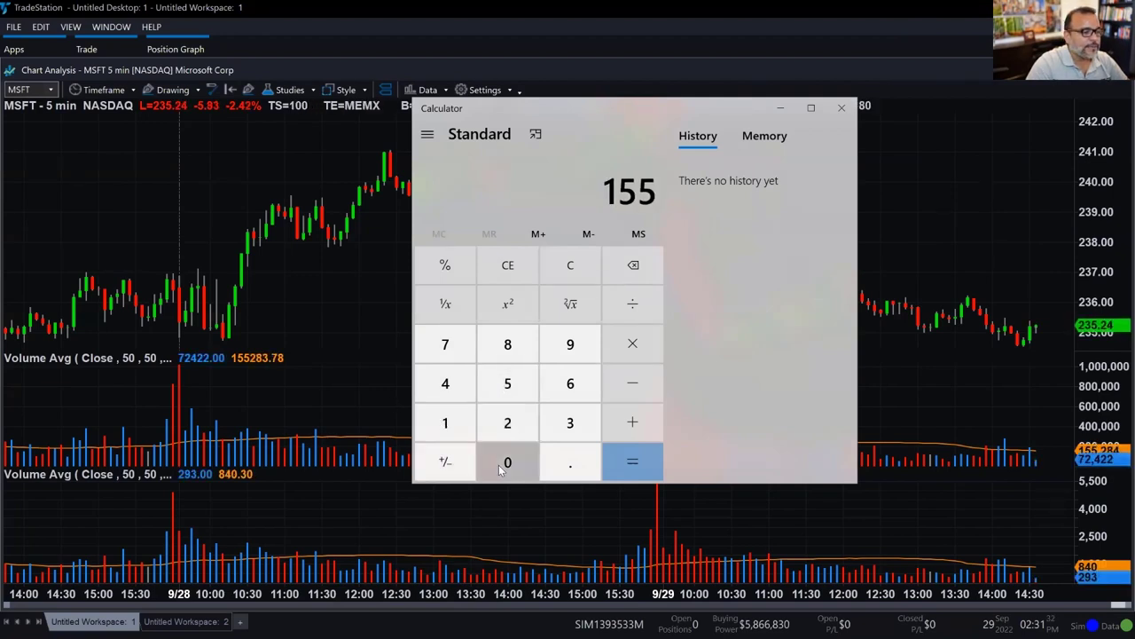
click(498, 465)
click(498, 465)
click(499, 465)
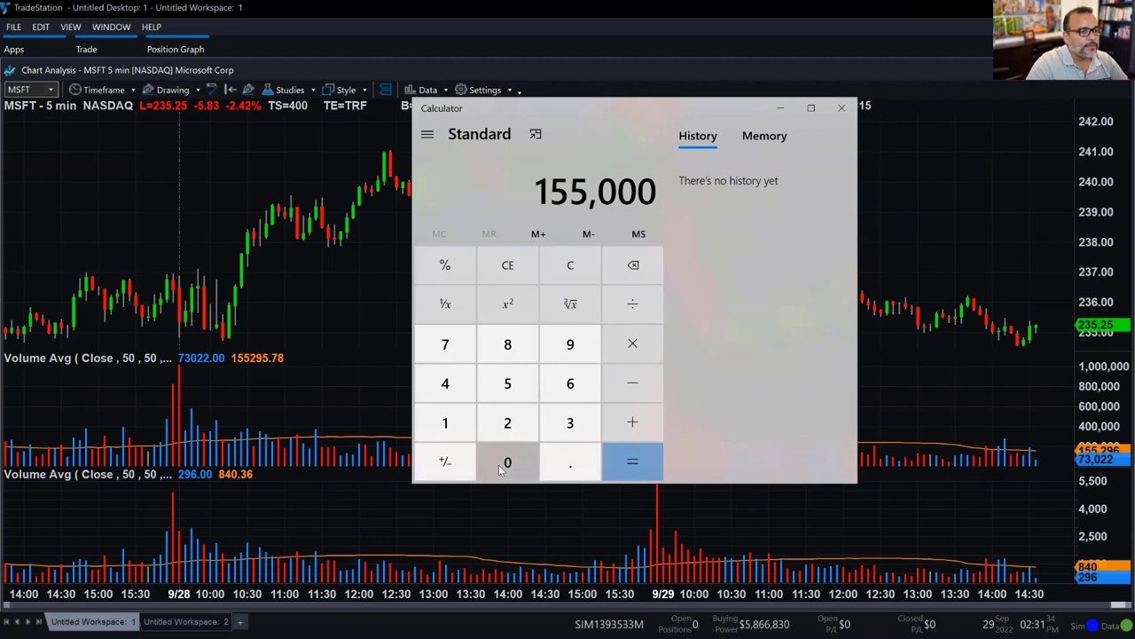
click(633, 303)
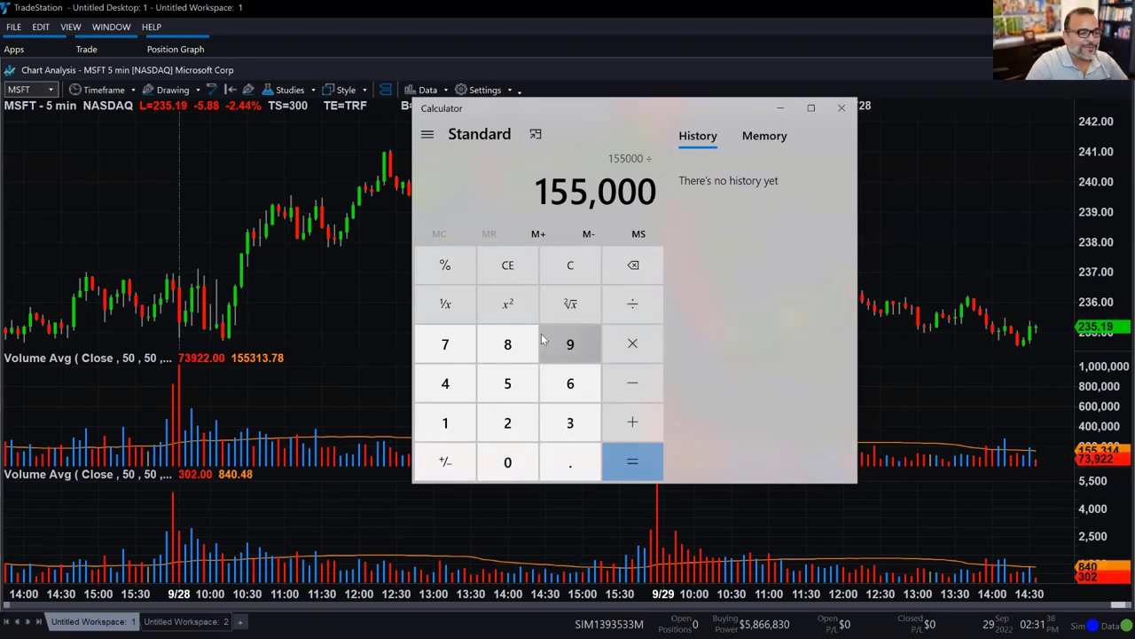
click(507, 341)
click(447, 384)
click(504, 458)
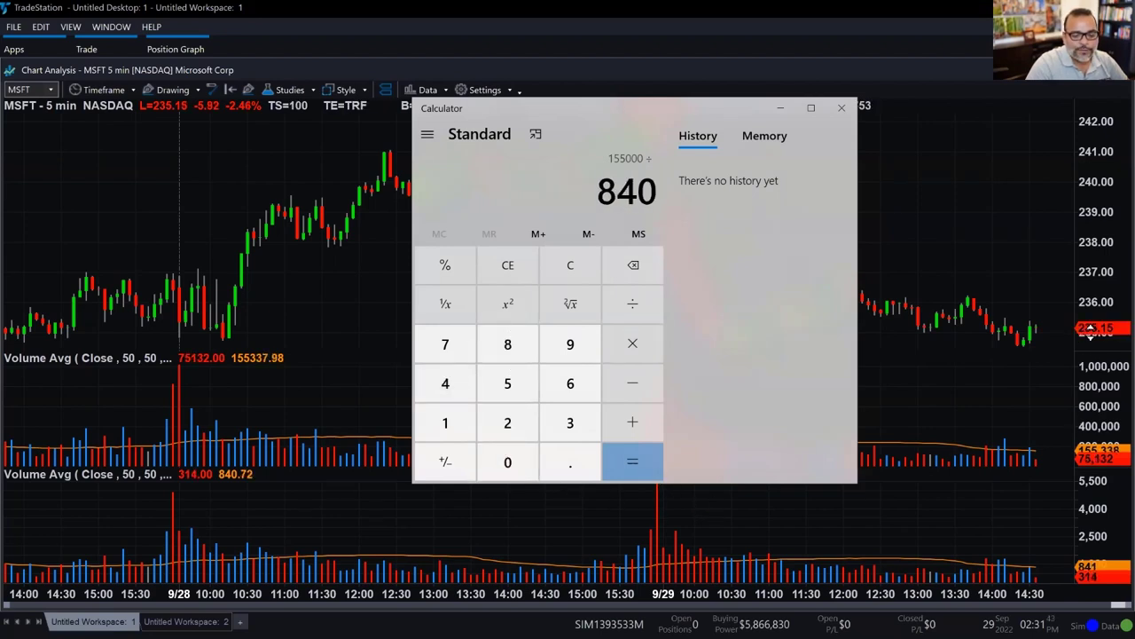
click(630, 461)
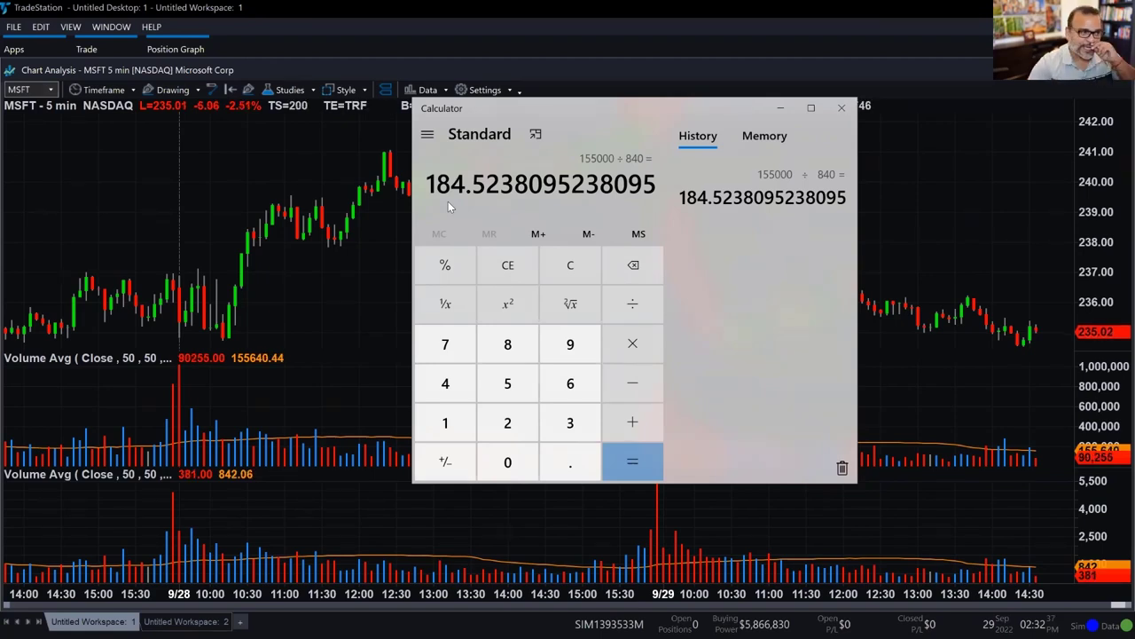
click(843, 108)
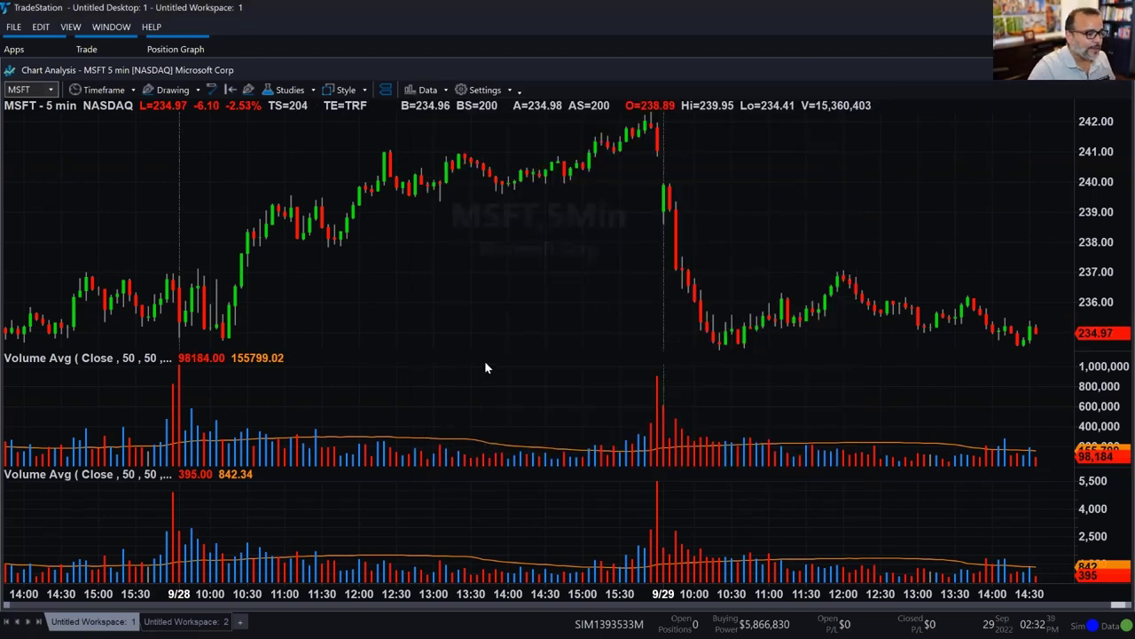
Delete both Volume Avg indicators from the MSFT chart.
click(383, 462)
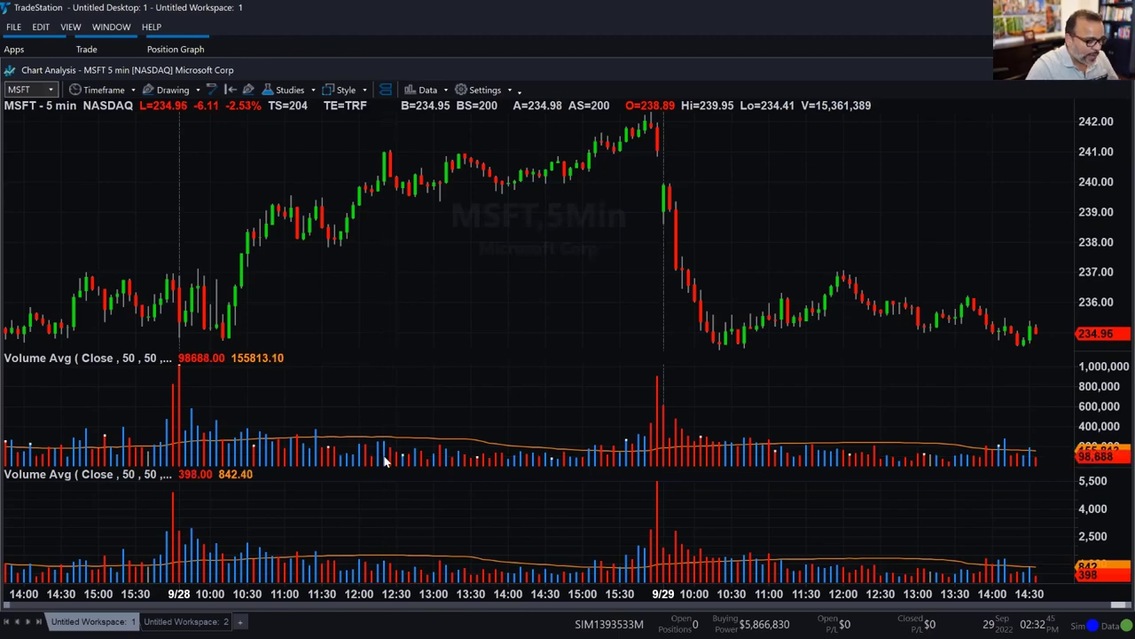
key(Delete)
click(383, 577)
key(Delete)
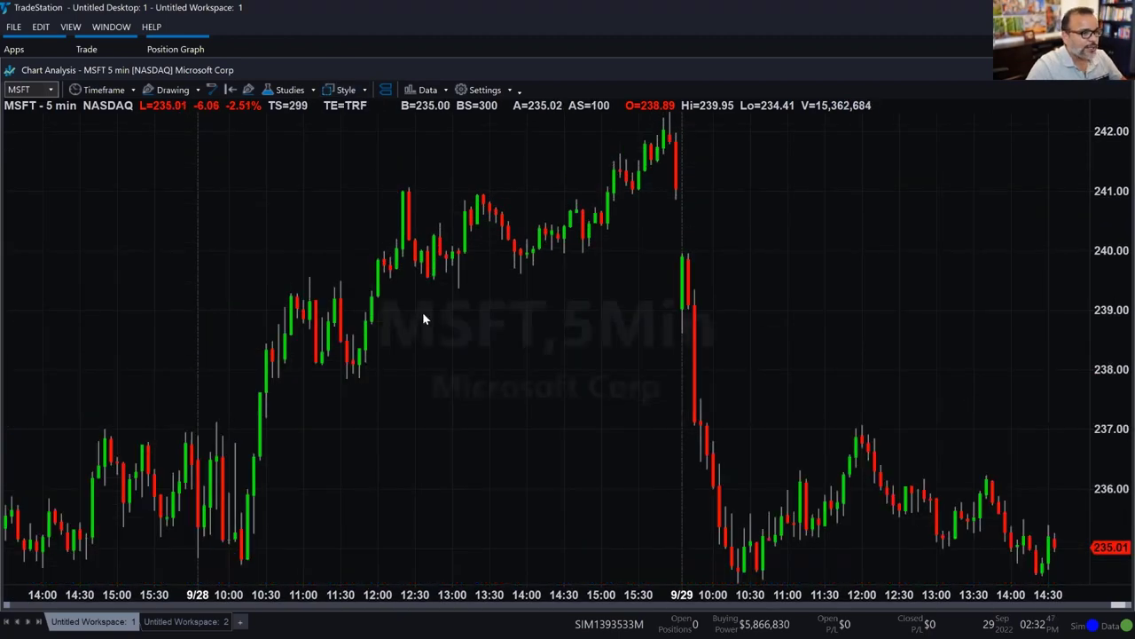
Remove the second MSFT data series (Data2) from the chart.
click(428, 90)
click(434, 107)
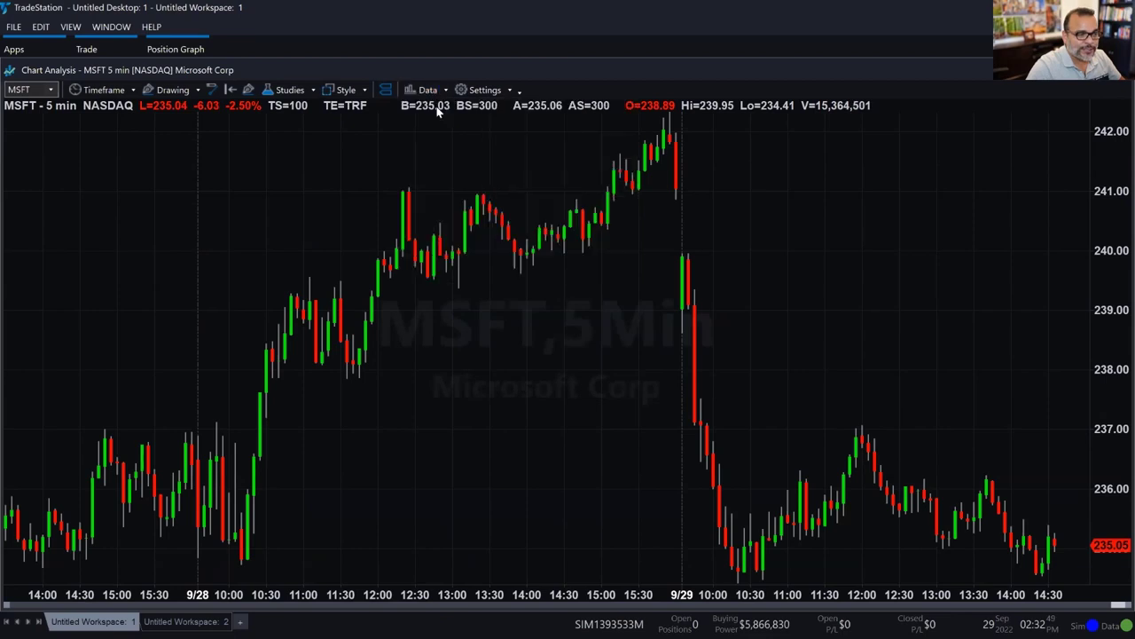
click(697, 334)
click(429, 90)
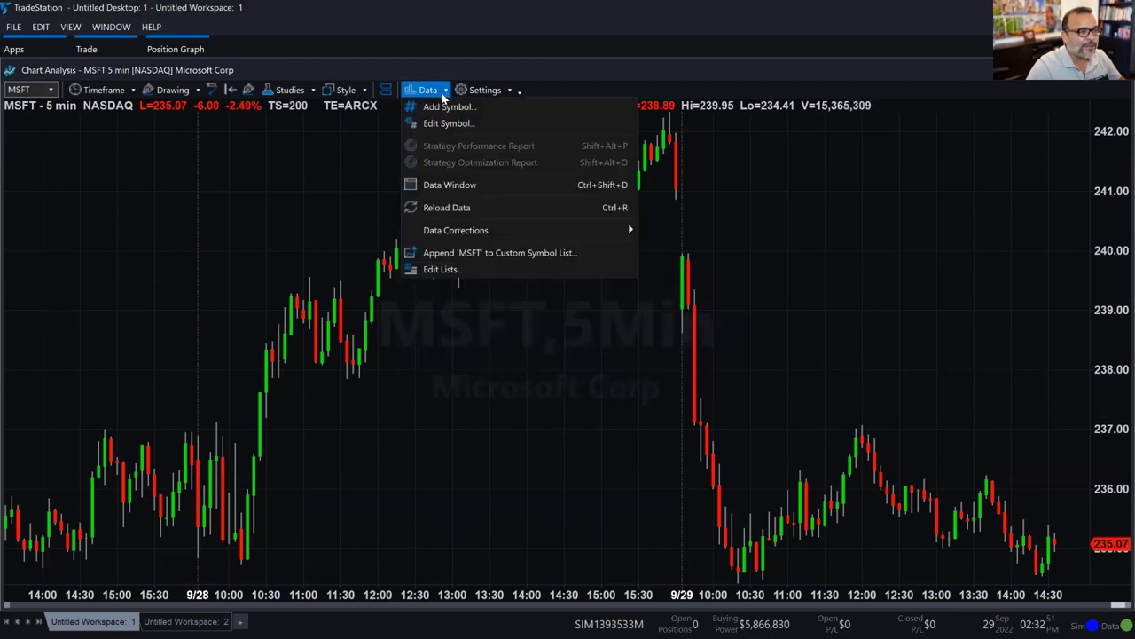
click(431, 119)
click(492, 253)
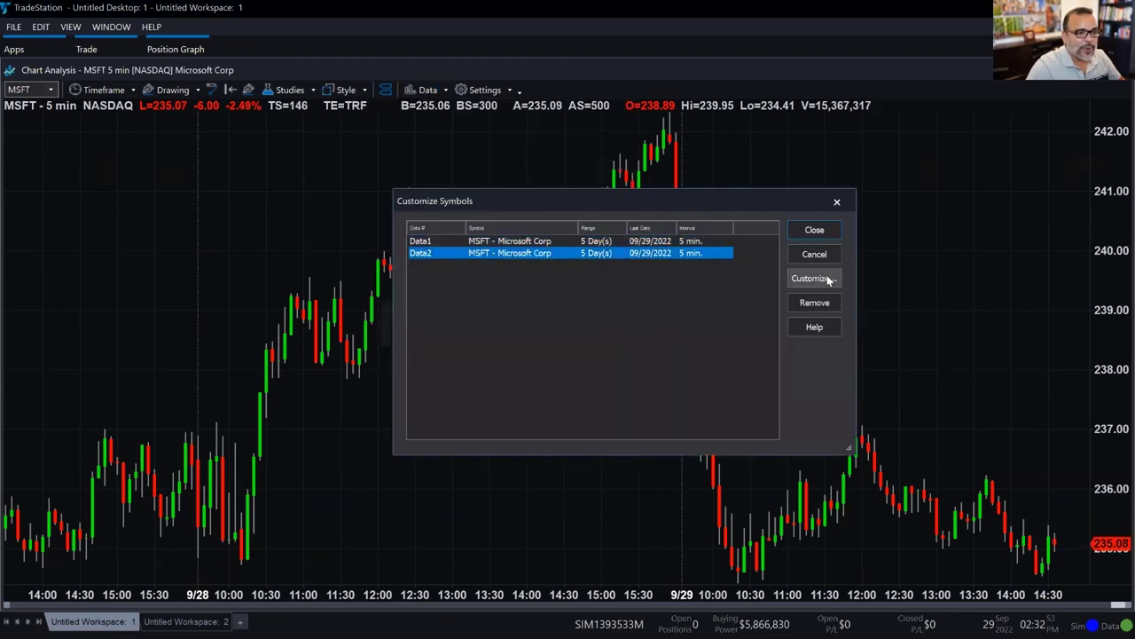
click(822, 307)
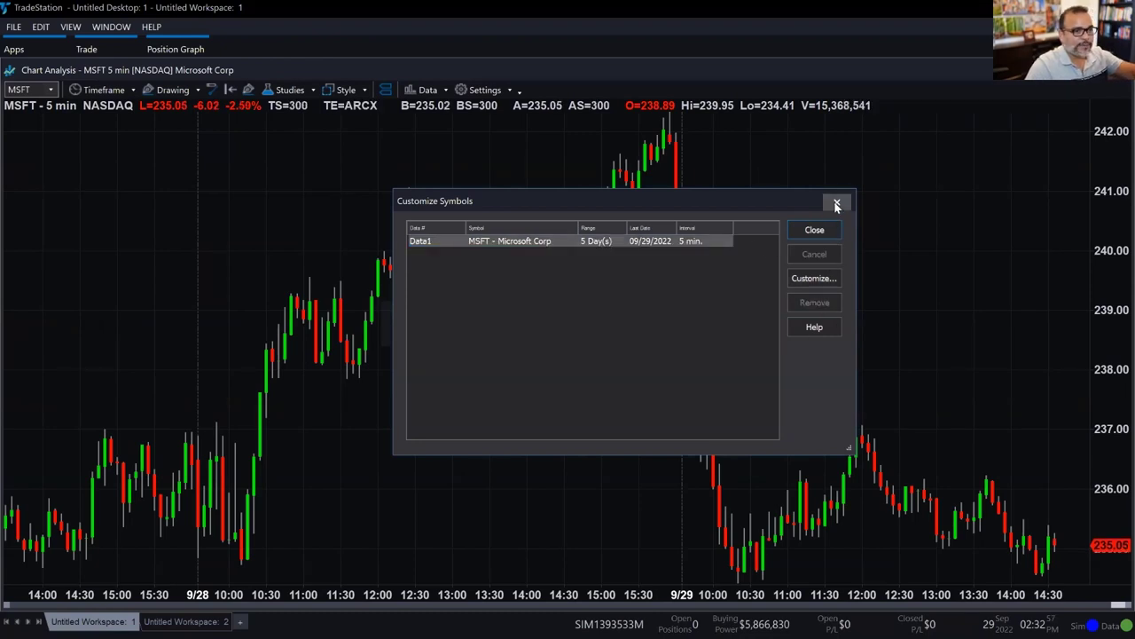
click(814, 230)
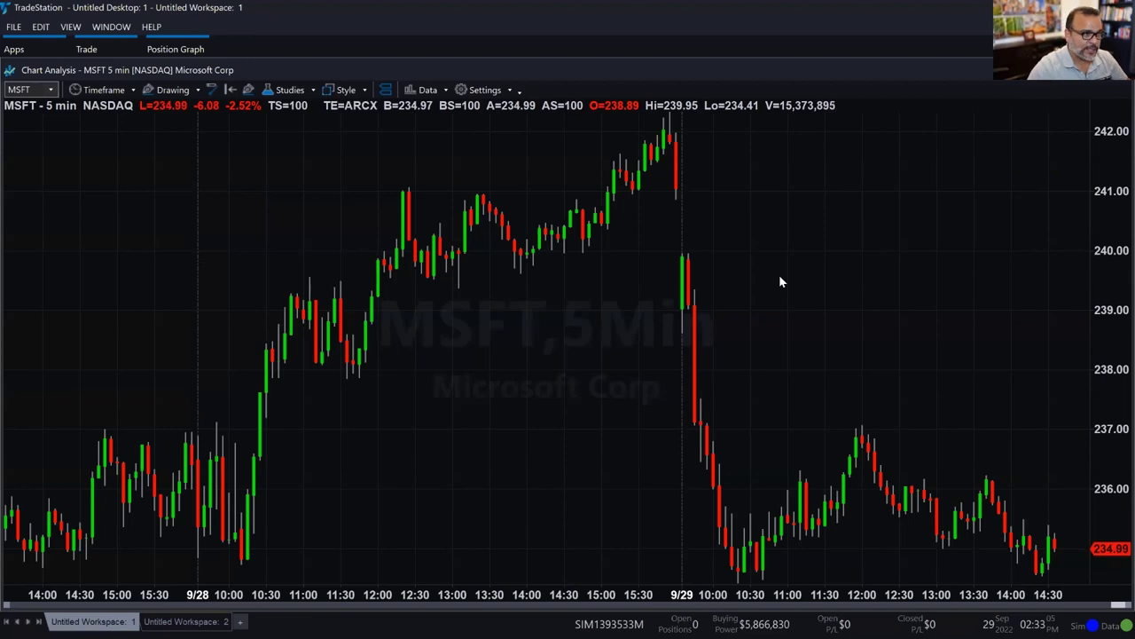
Add MSFT as a second data series and enlarge its sub-graph to about half the chart's height.
click(306, 91)
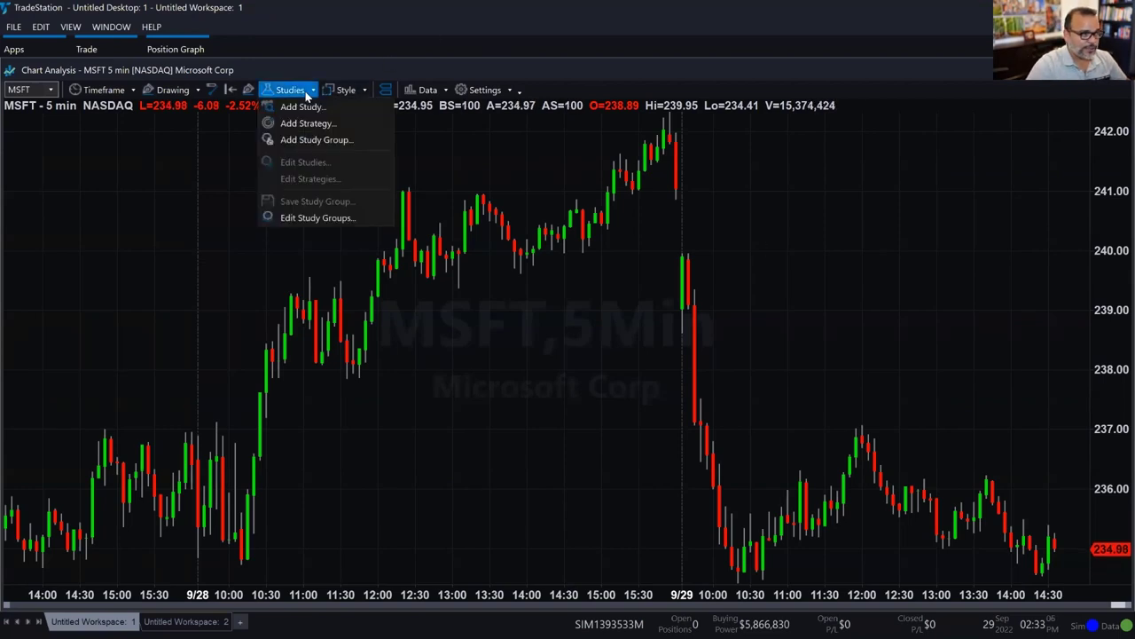
click(449, 158)
click(431, 90)
click(439, 104)
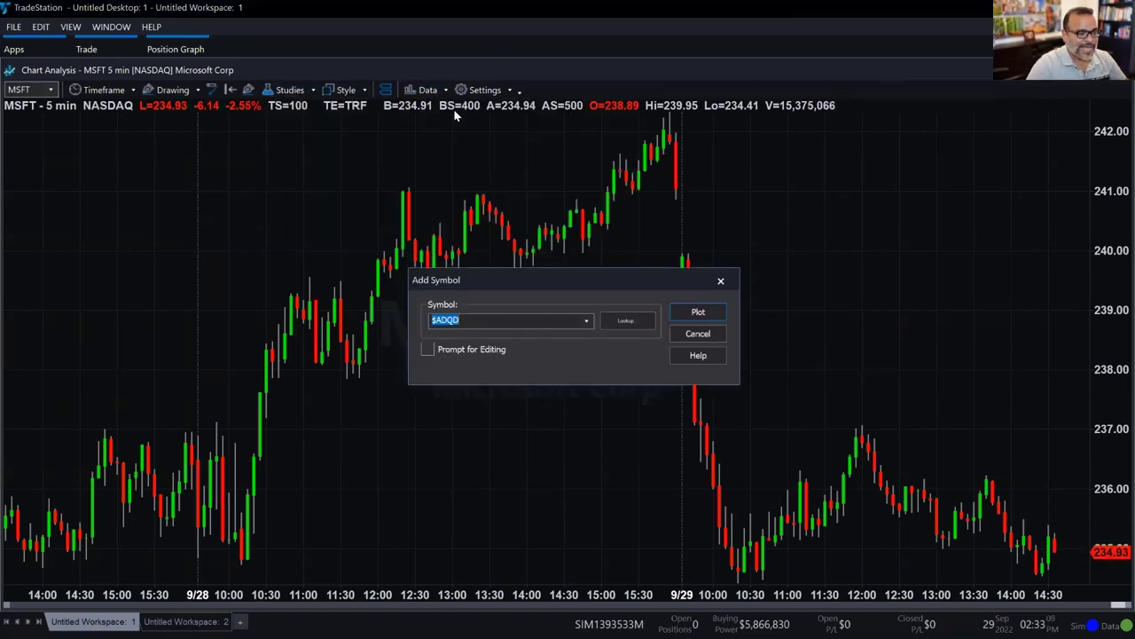
text($ADD)
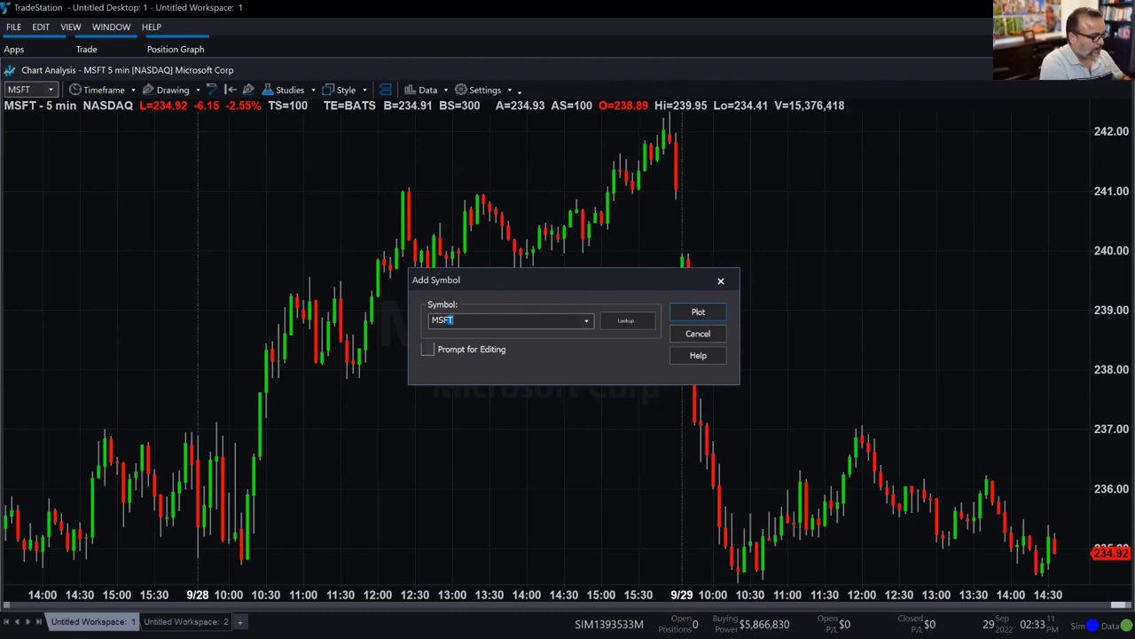
key(Return)
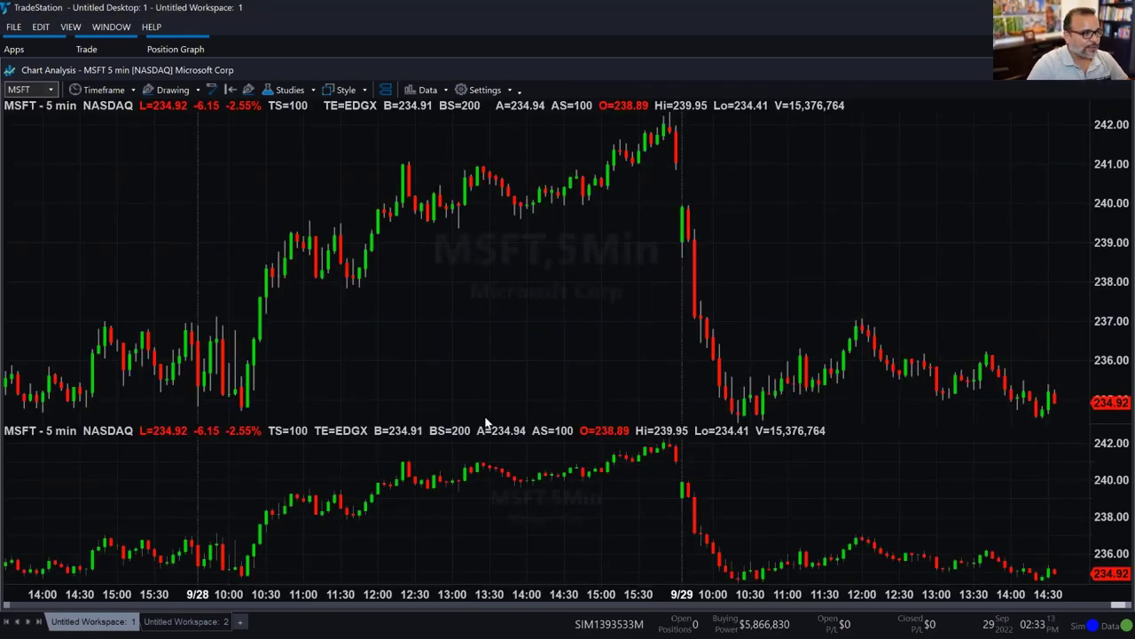
drag(503, 424, 507, 347)
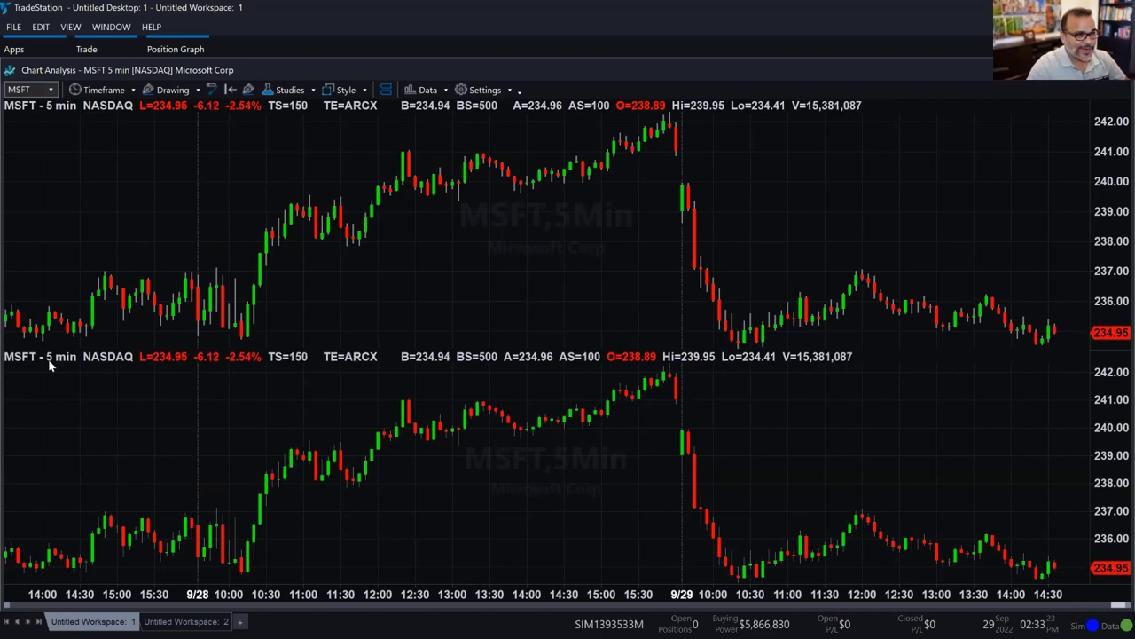
click(285, 90)
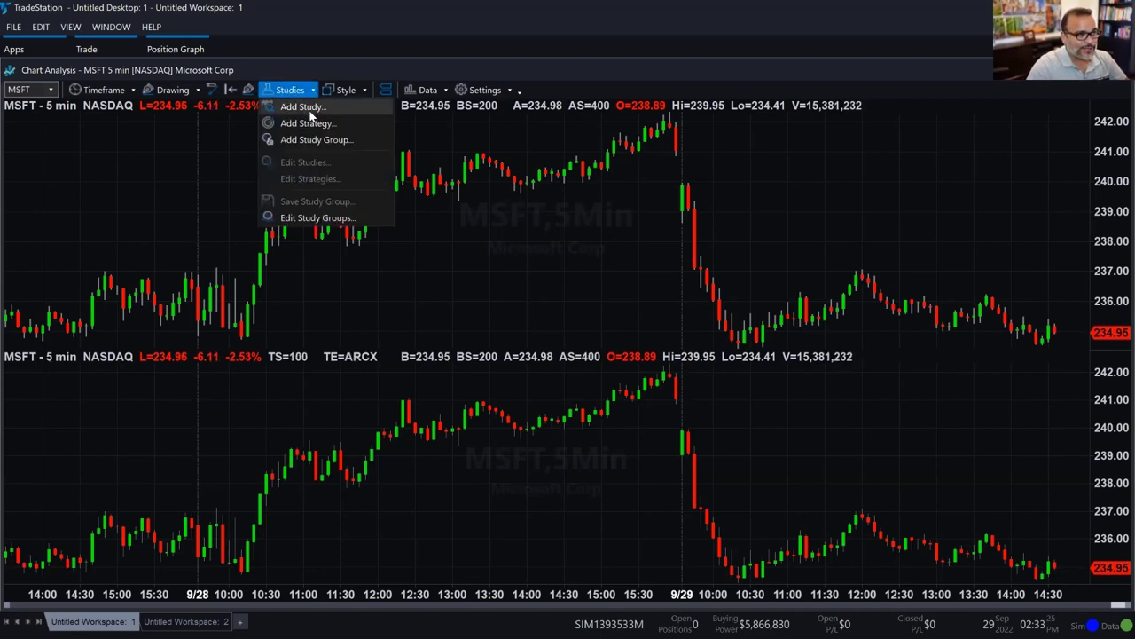
click(316, 131)
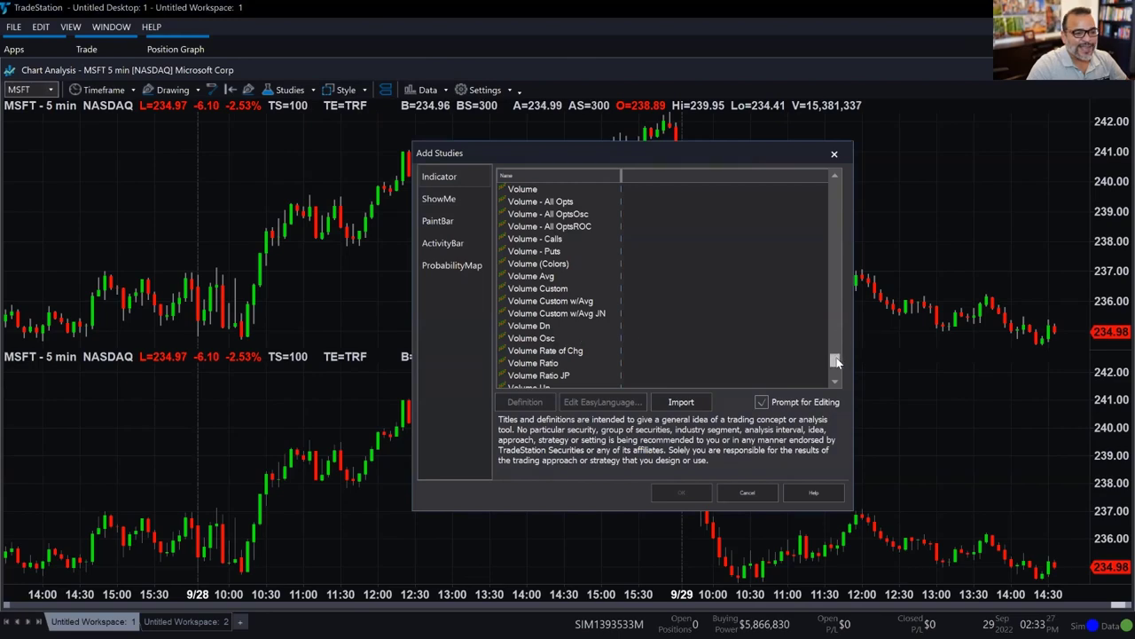
drag(838, 361, 834, 250)
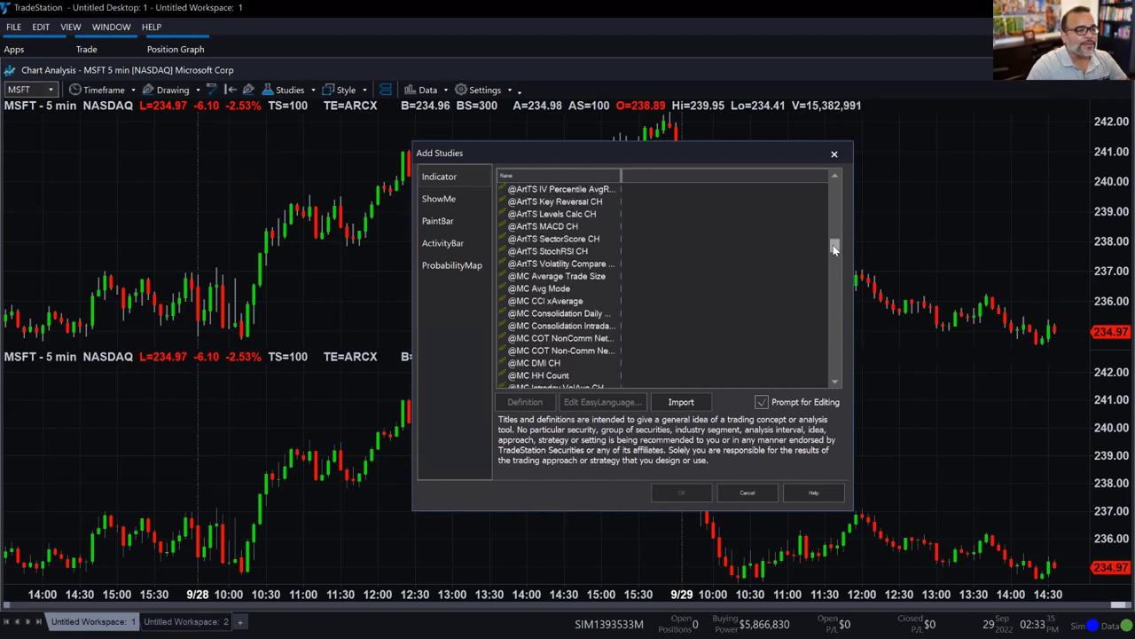
click(657, 275)
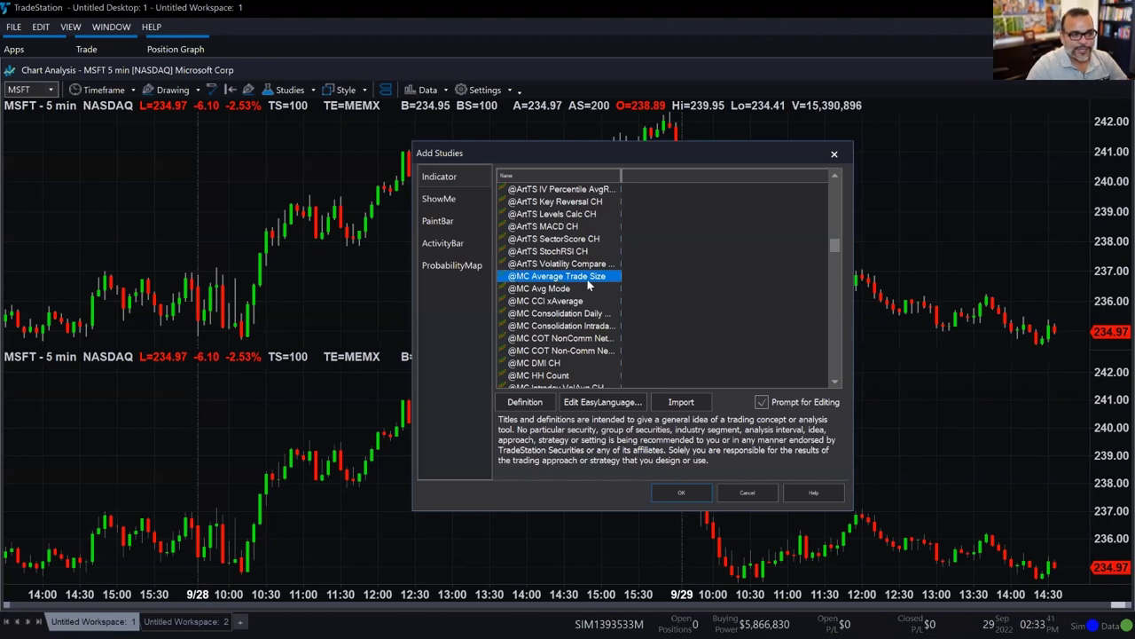
click(682, 492)
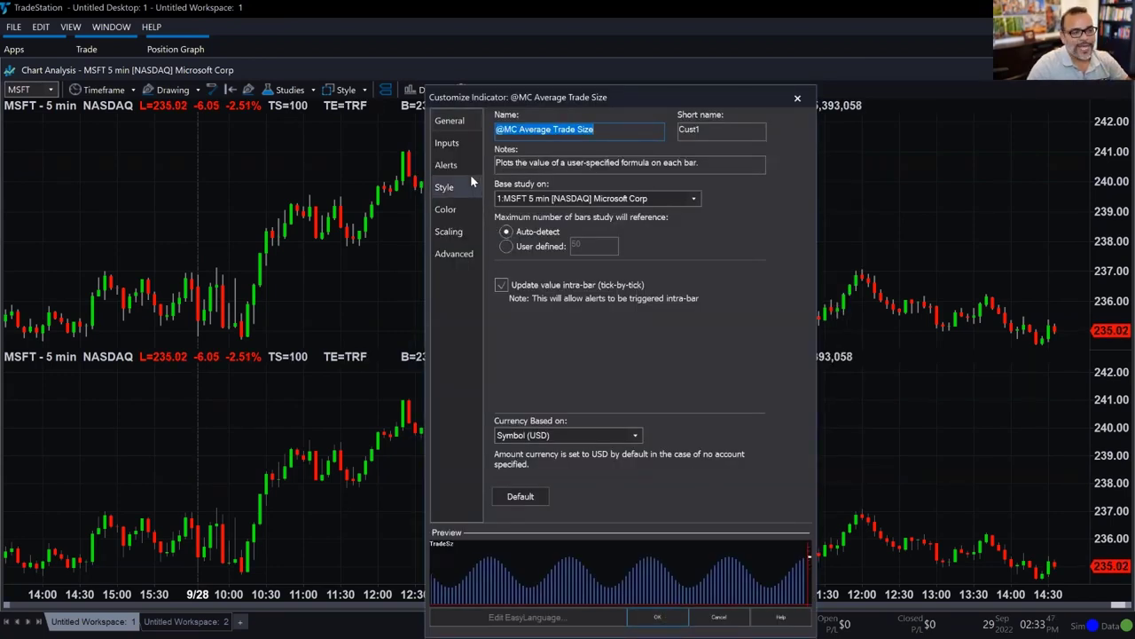
click(460, 146)
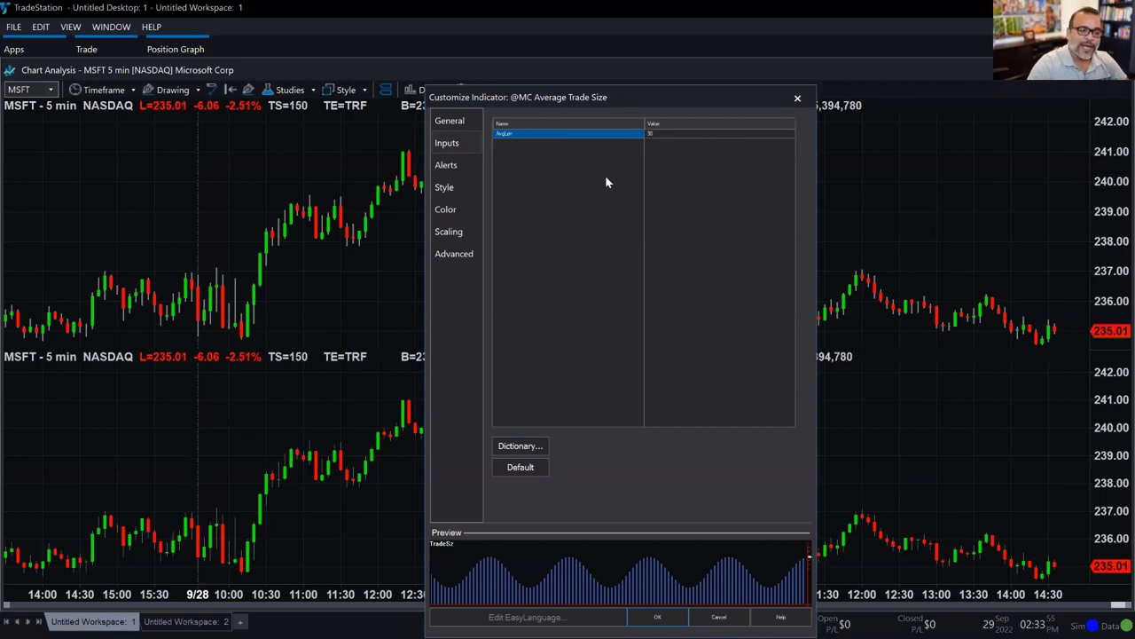
click(657, 616)
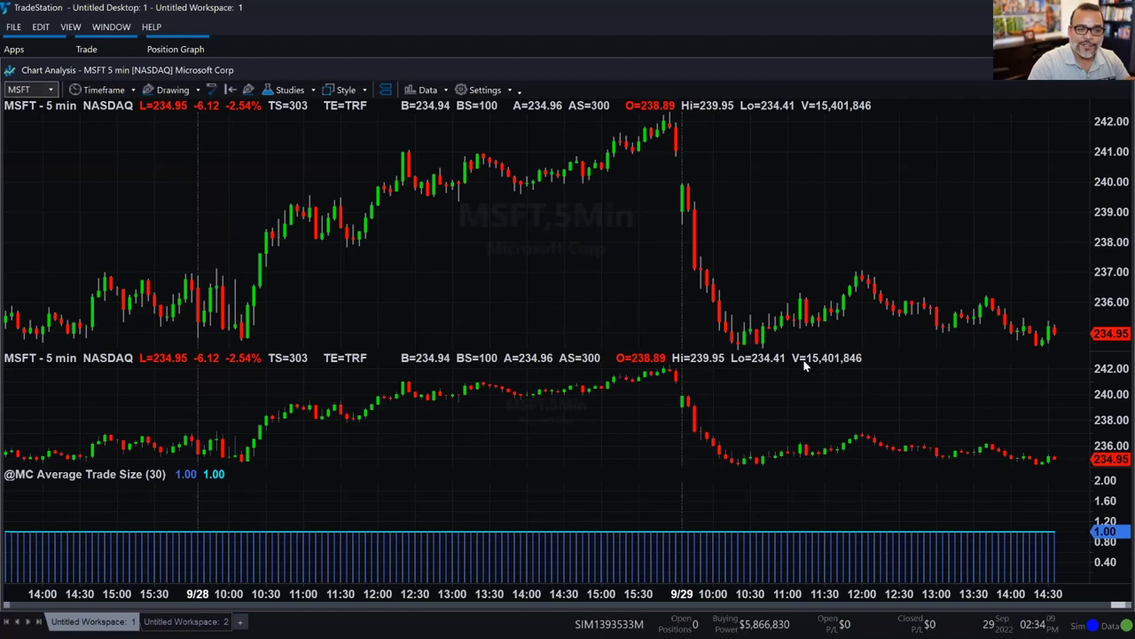
Check which volume type the first MSFT data series uses in its symbol settings.
double_click(715, 297)
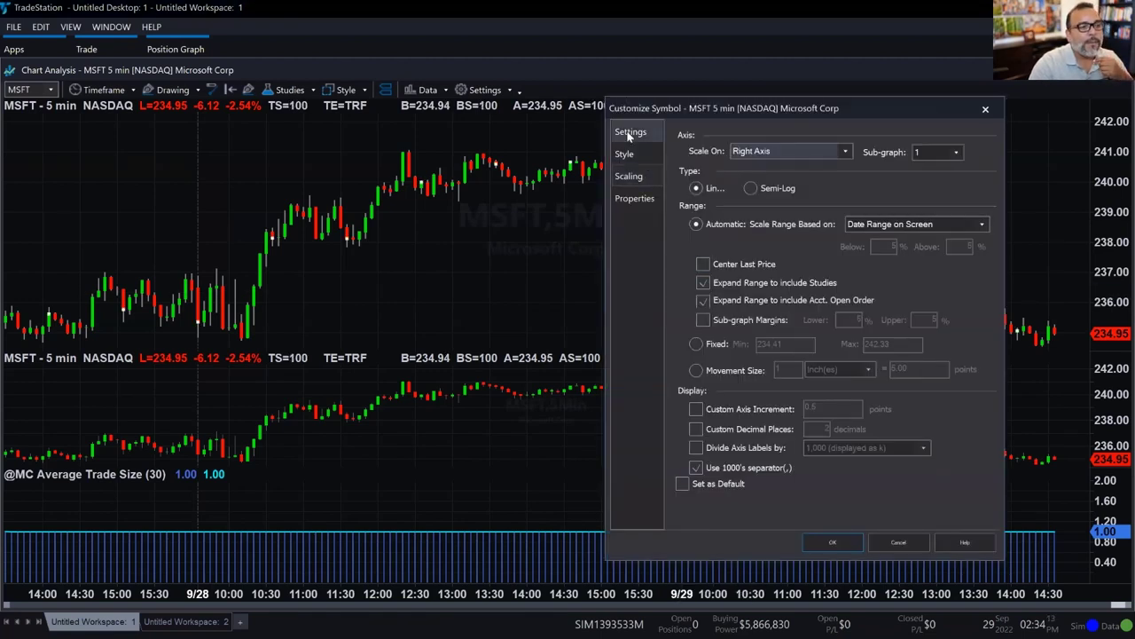
click(629, 132)
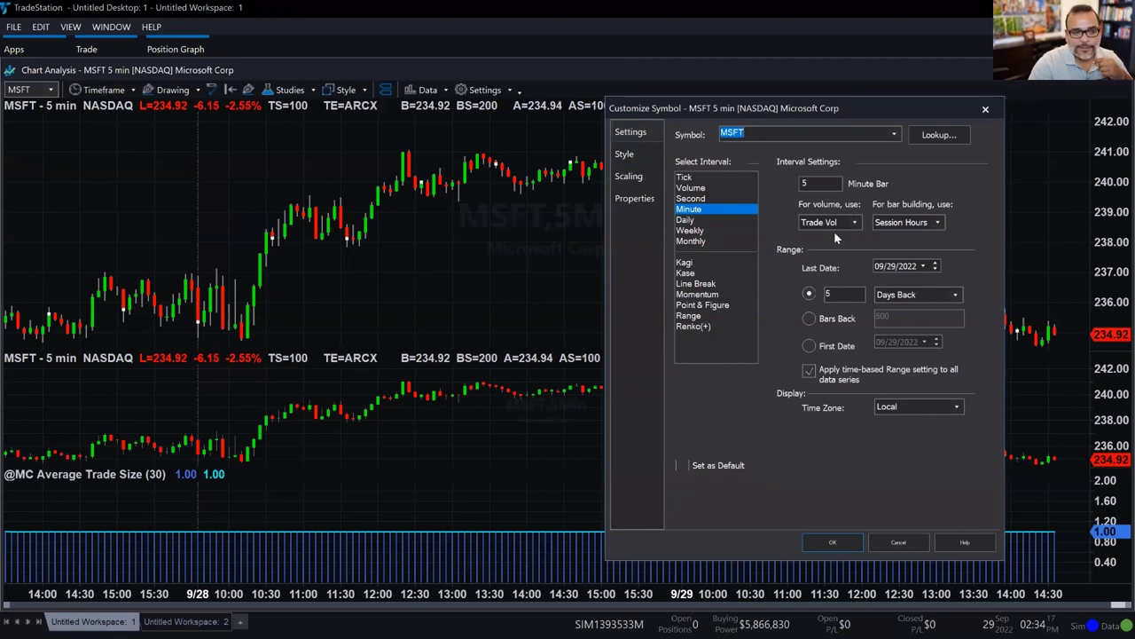
click(834, 540)
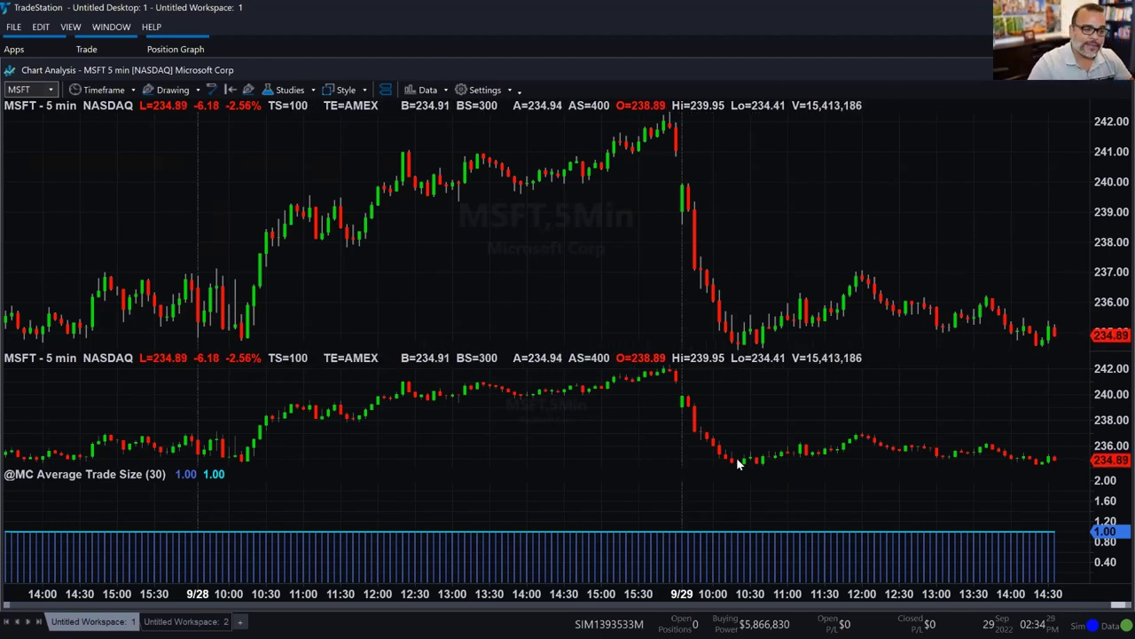
Set the second MSFT data series to use Tick Count for volume so the trade size can be calculated.
double_click(695, 418)
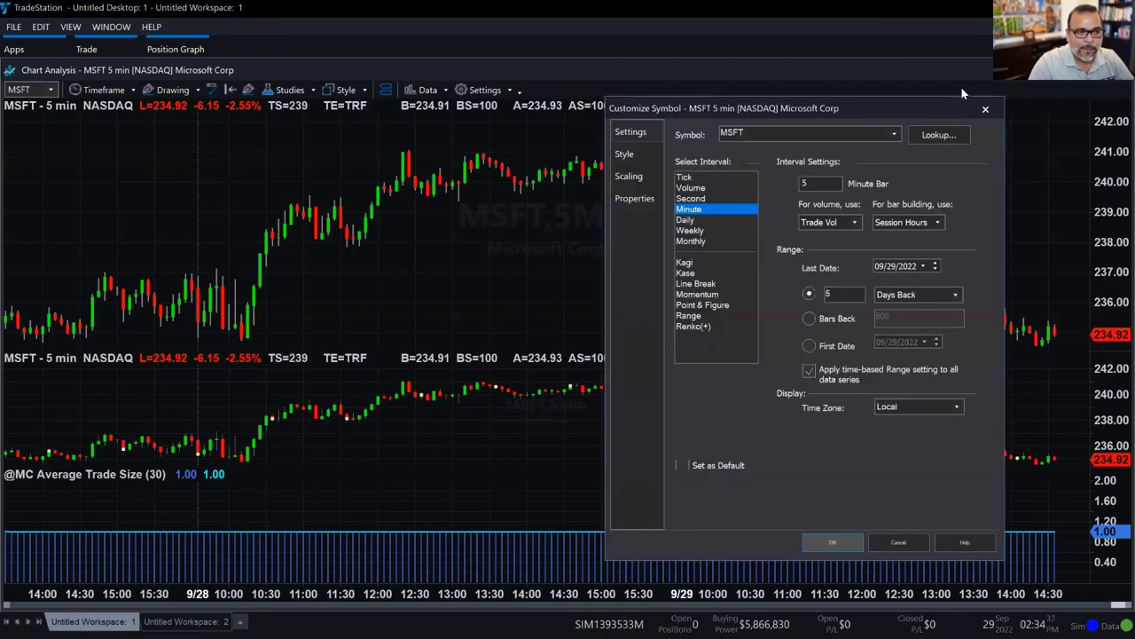
click(831, 223)
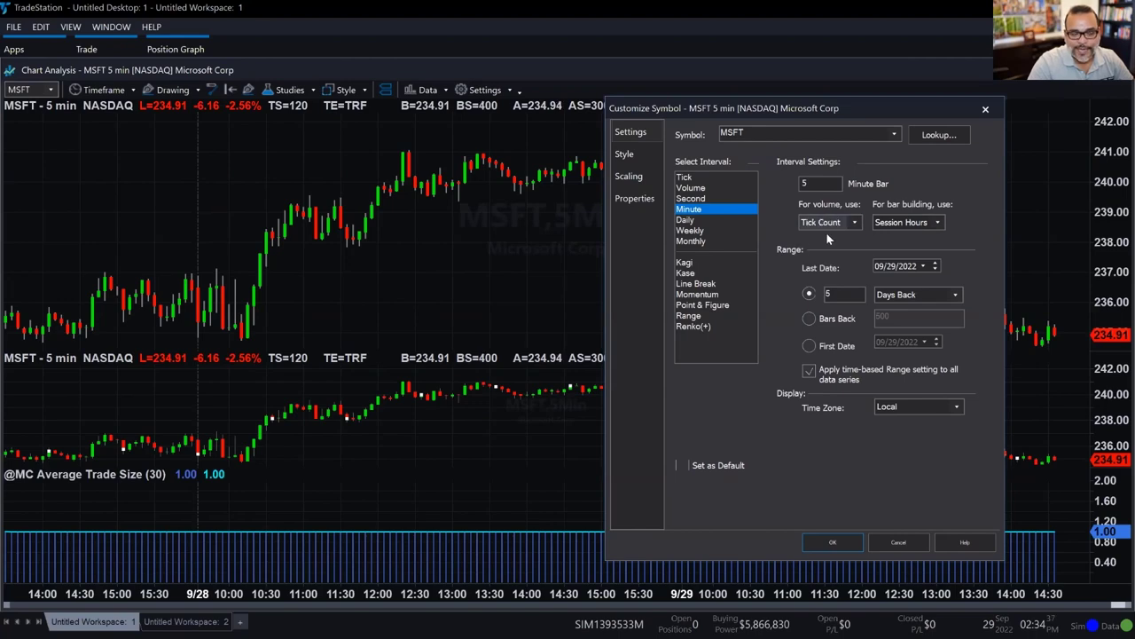
click(834, 542)
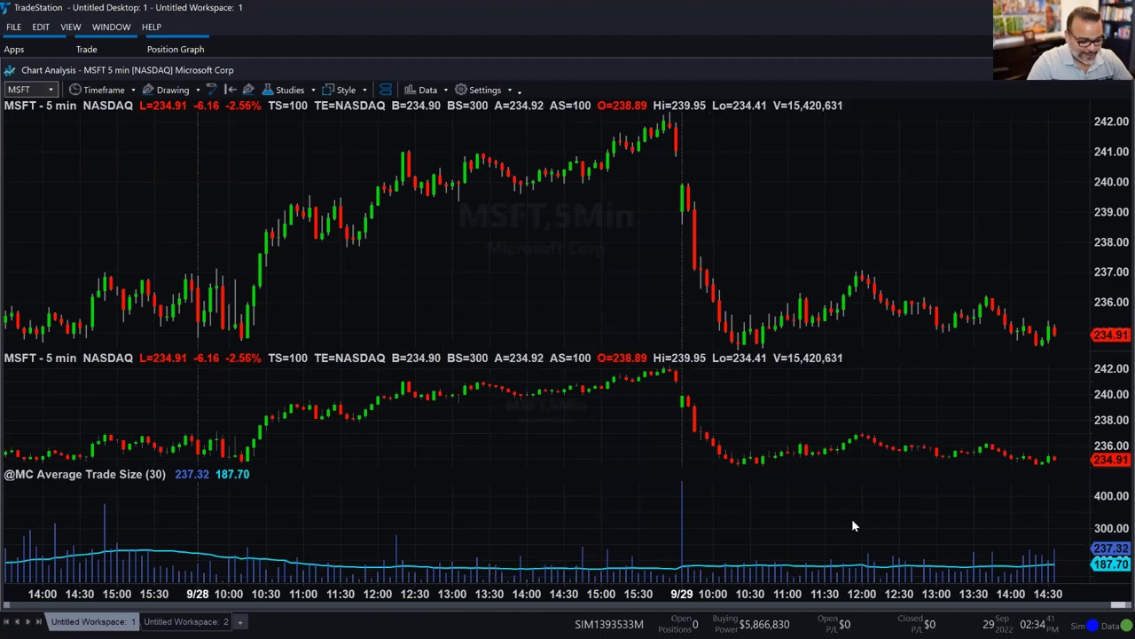
scroll(850, 518, down, 5)
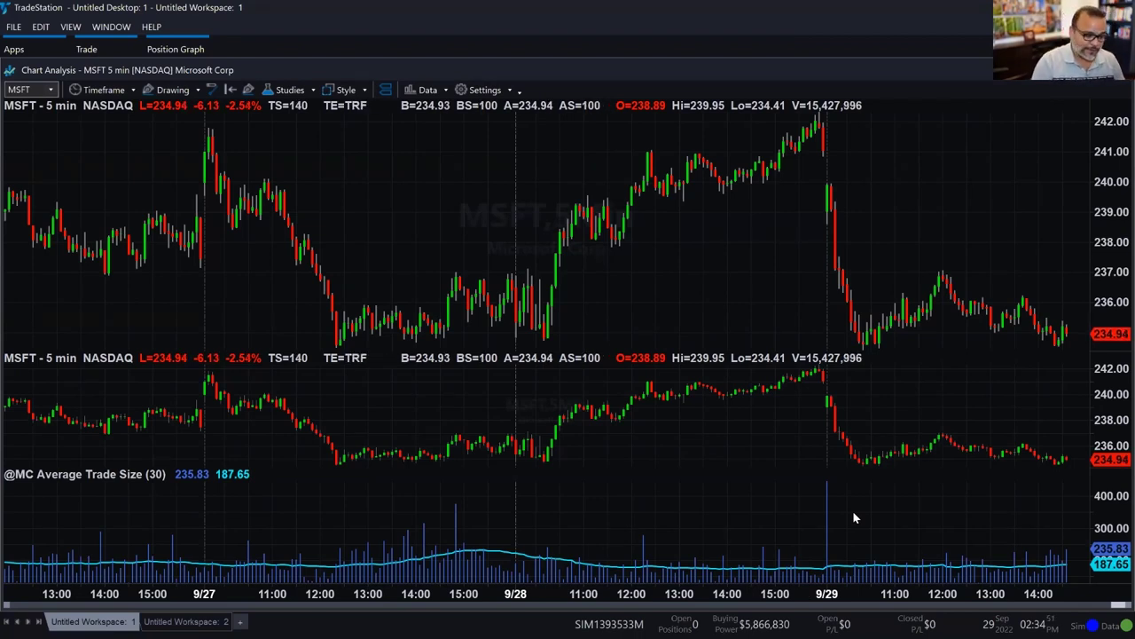
scroll(854, 517, down, 3)
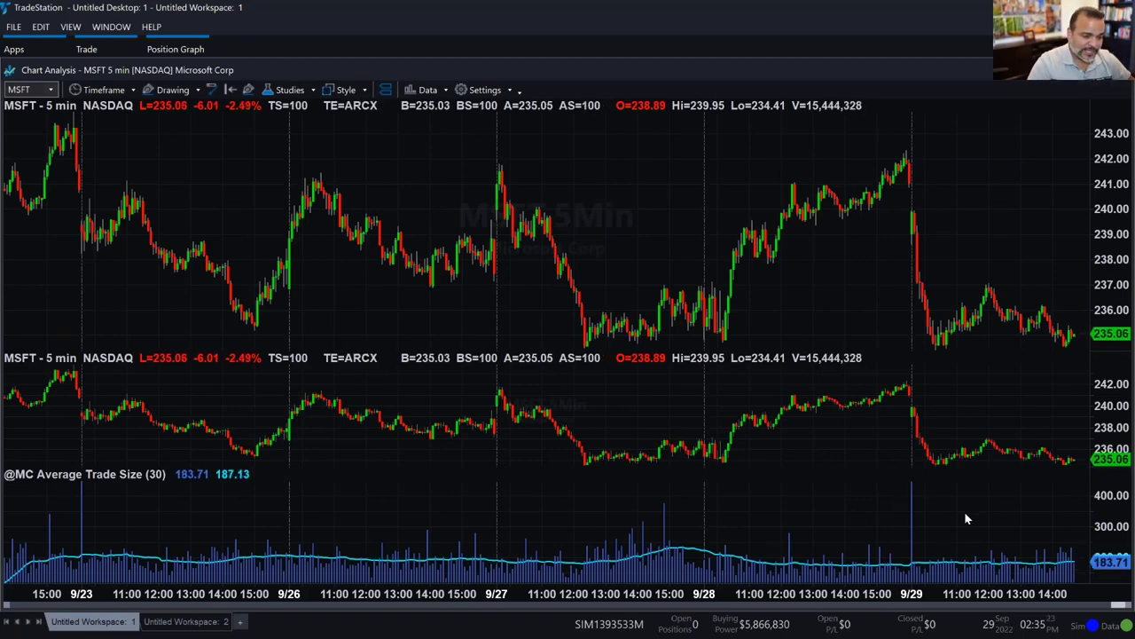
scroll(965, 511, up, 6)
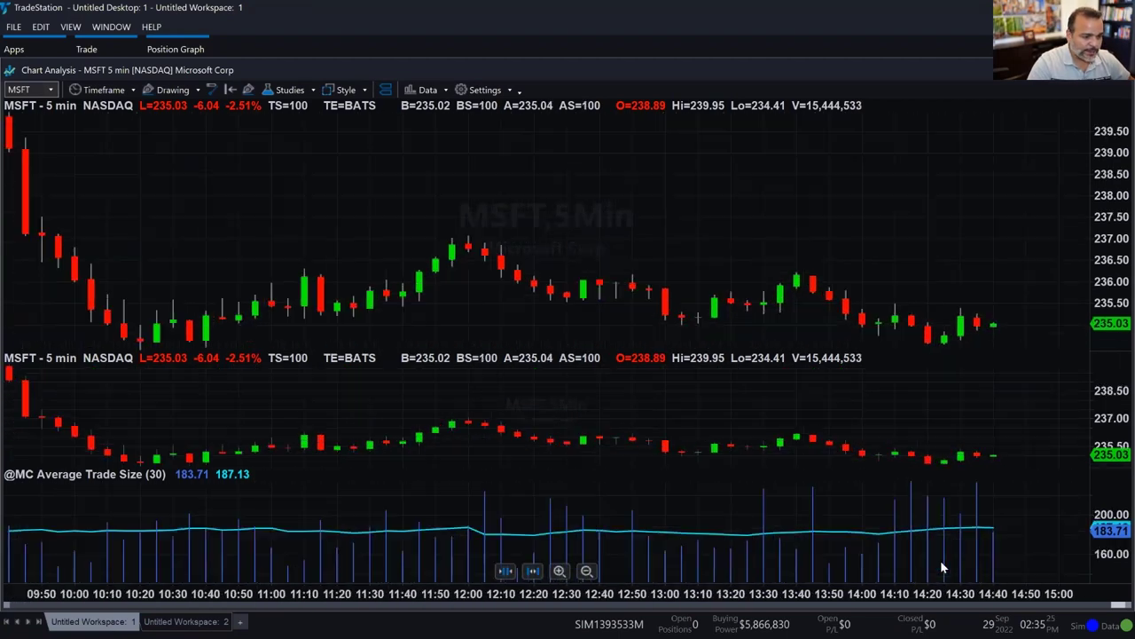
scroll(941, 563, up, 2)
double_click(837, 552)
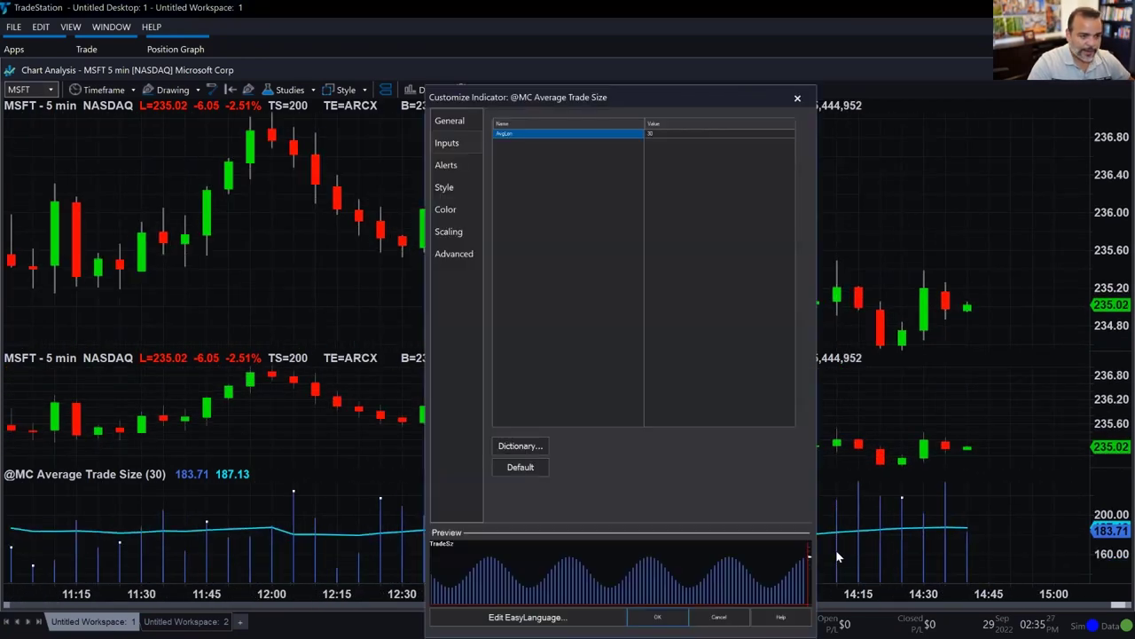
click(444, 187)
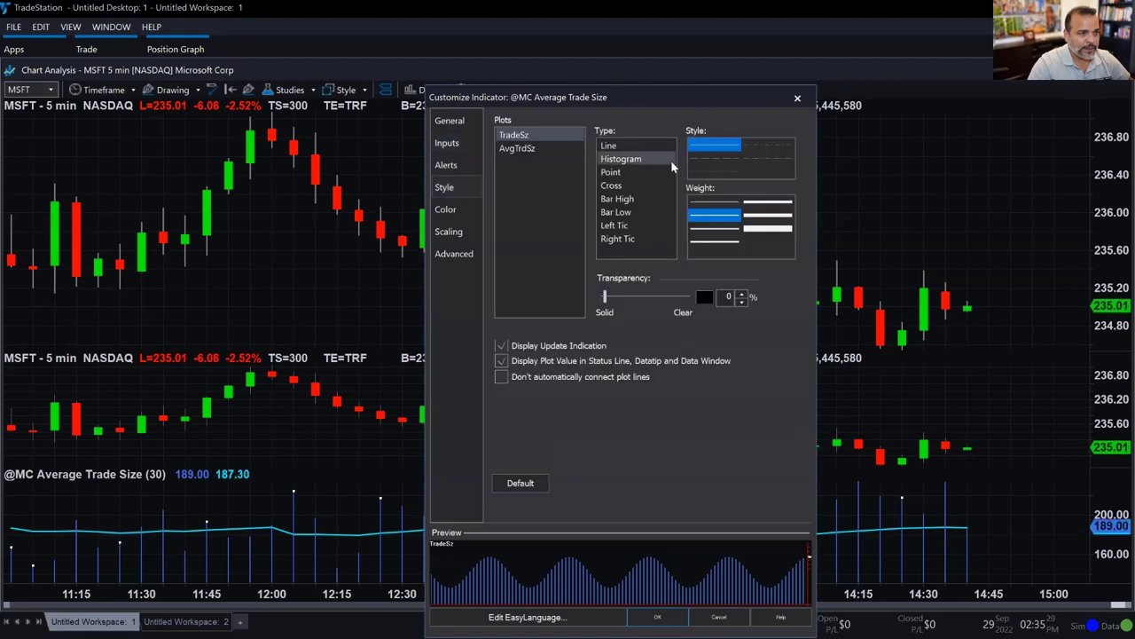
key(Down)
key(Down)
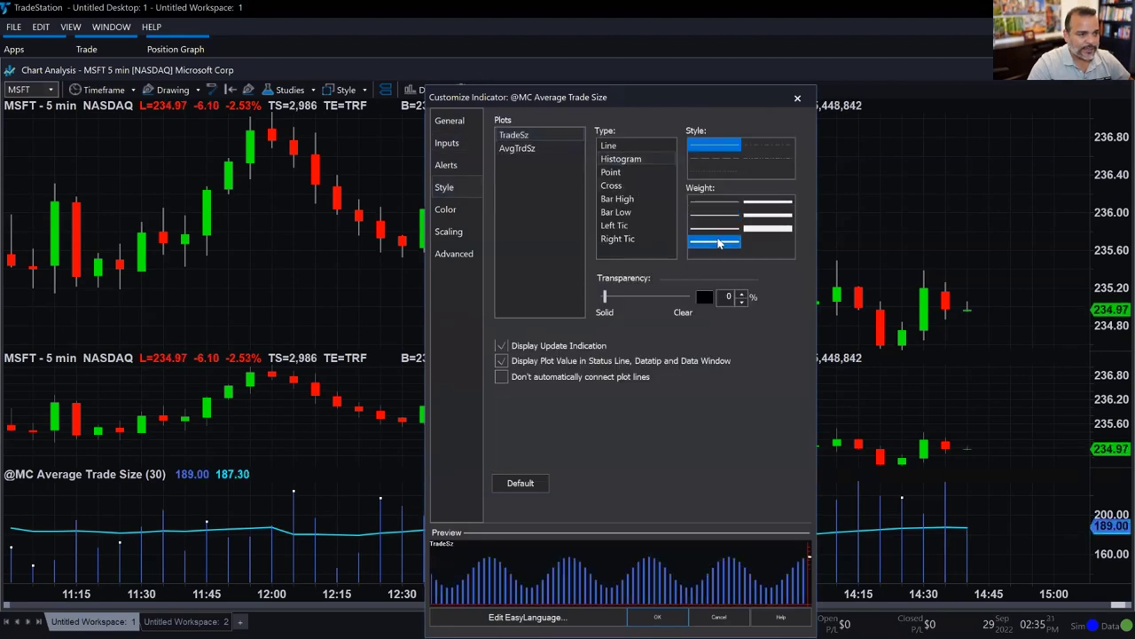
Check the AvgTrdSz line's style, save the indicator's plot styles as the default and apply them to the chart.
click(539, 154)
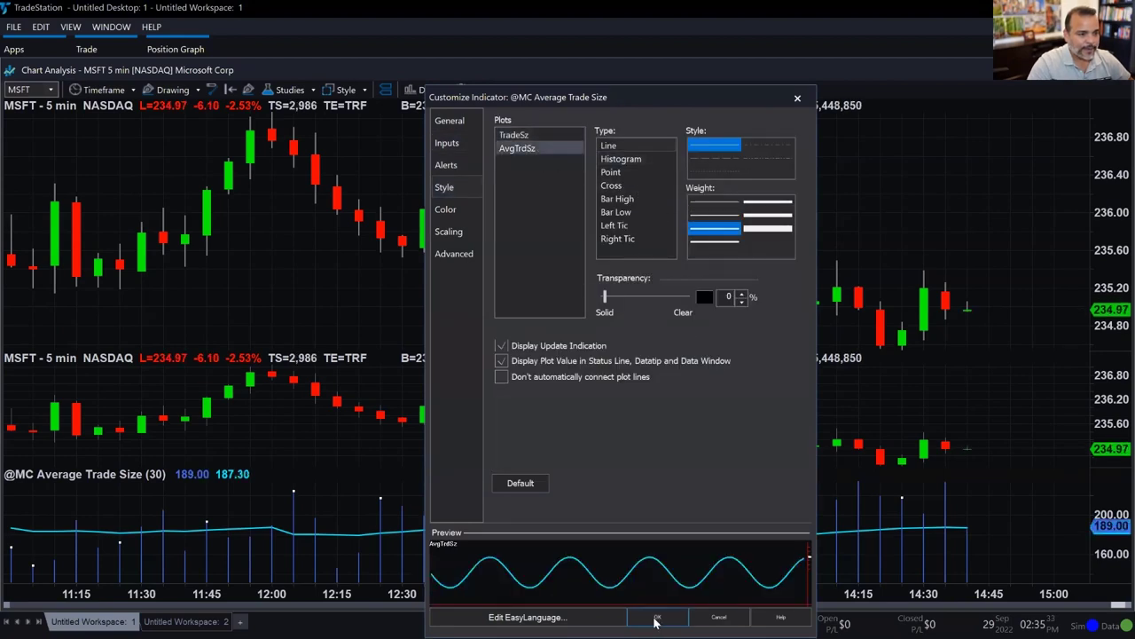
click(534, 491)
click(676, 406)
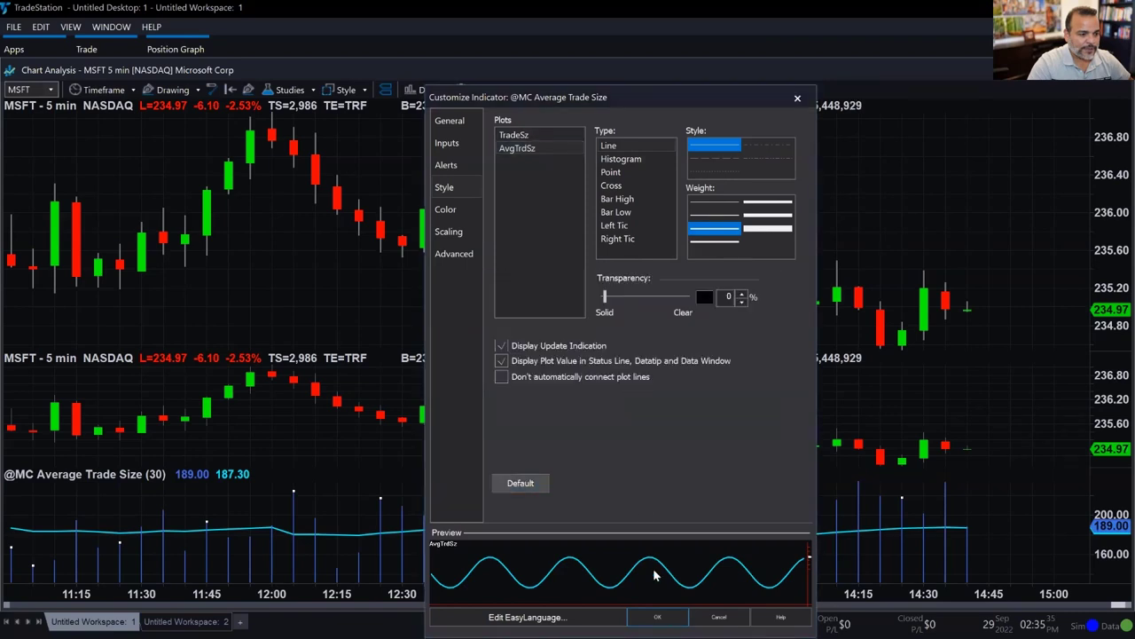
click(657, 618)
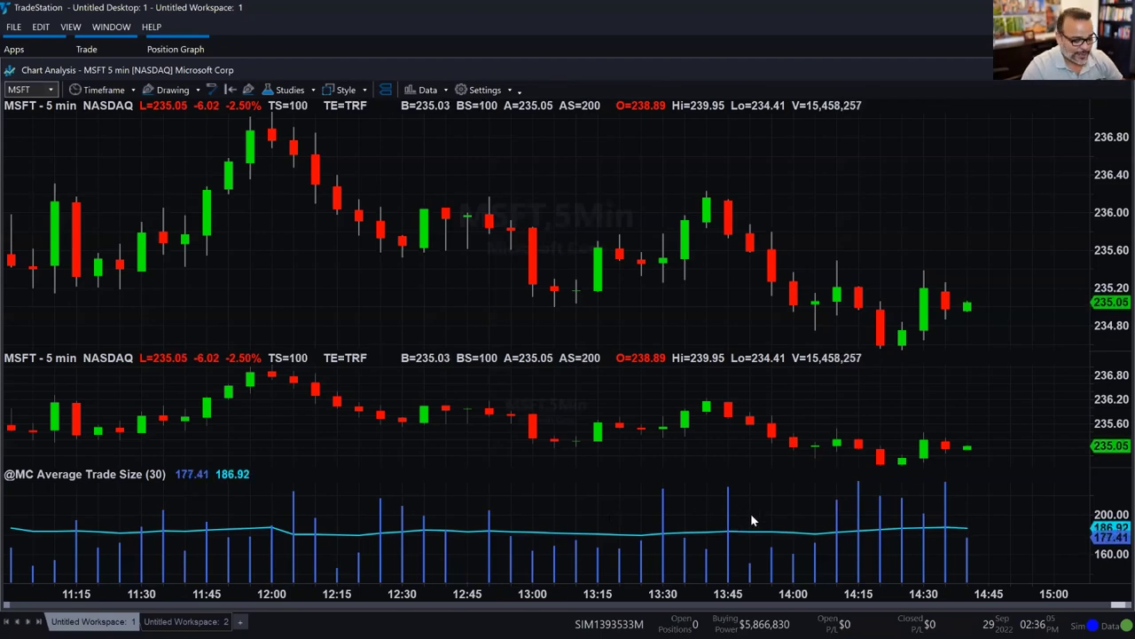
Open Calculator and bring it up over the MSFT chart in TradeStation.
scroll(749, 514, down, 8)
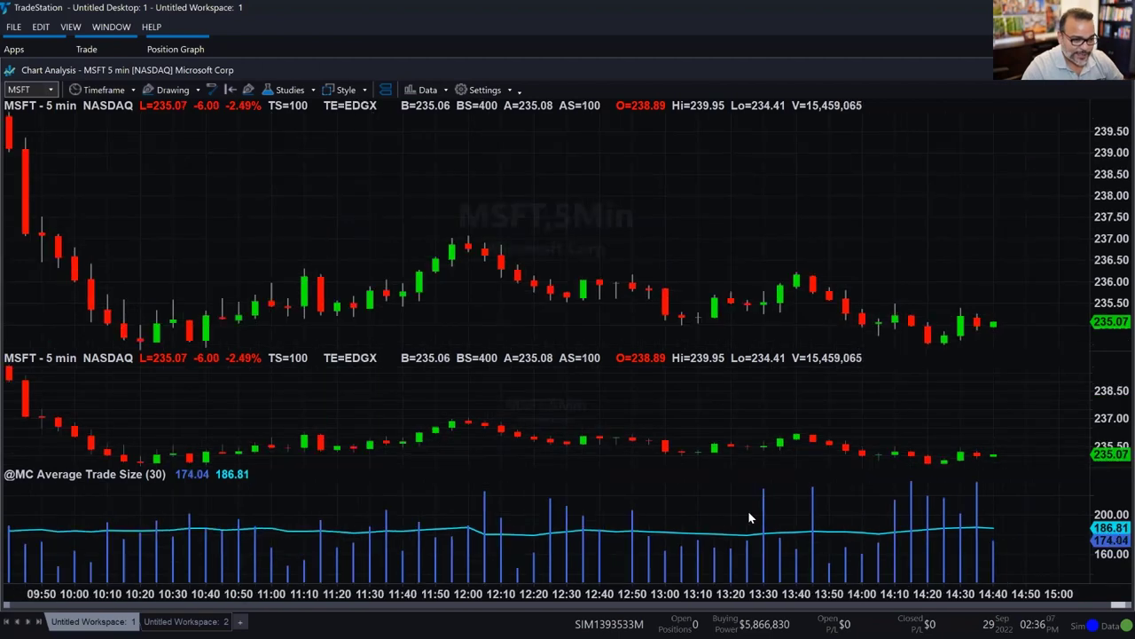
scroll(748, 510, down, 6)
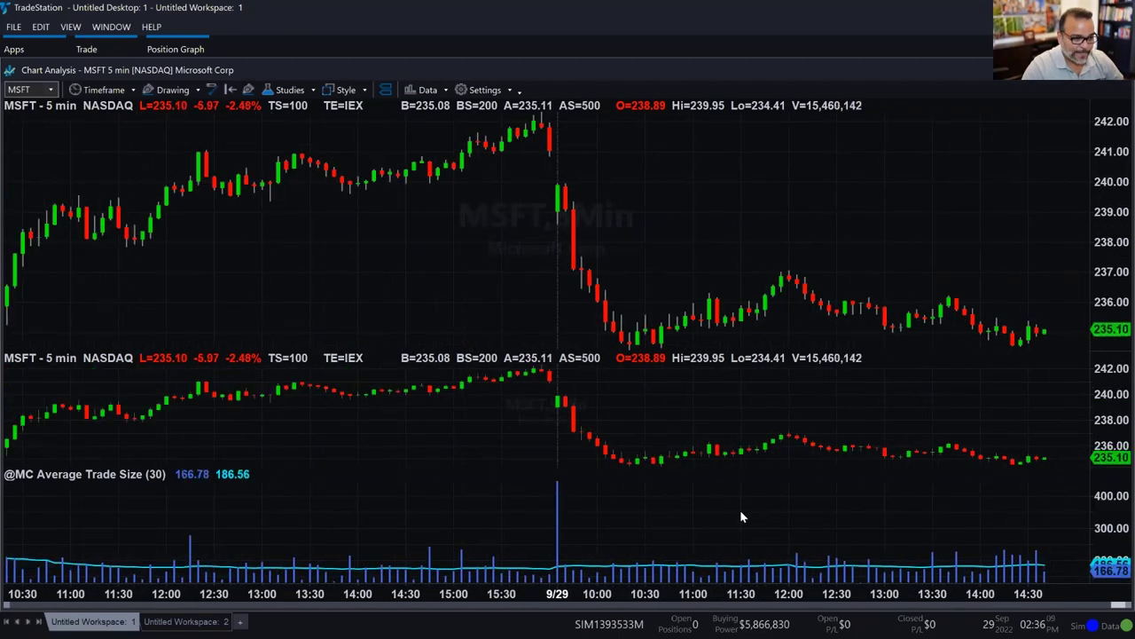
mouse_move(620, 521)
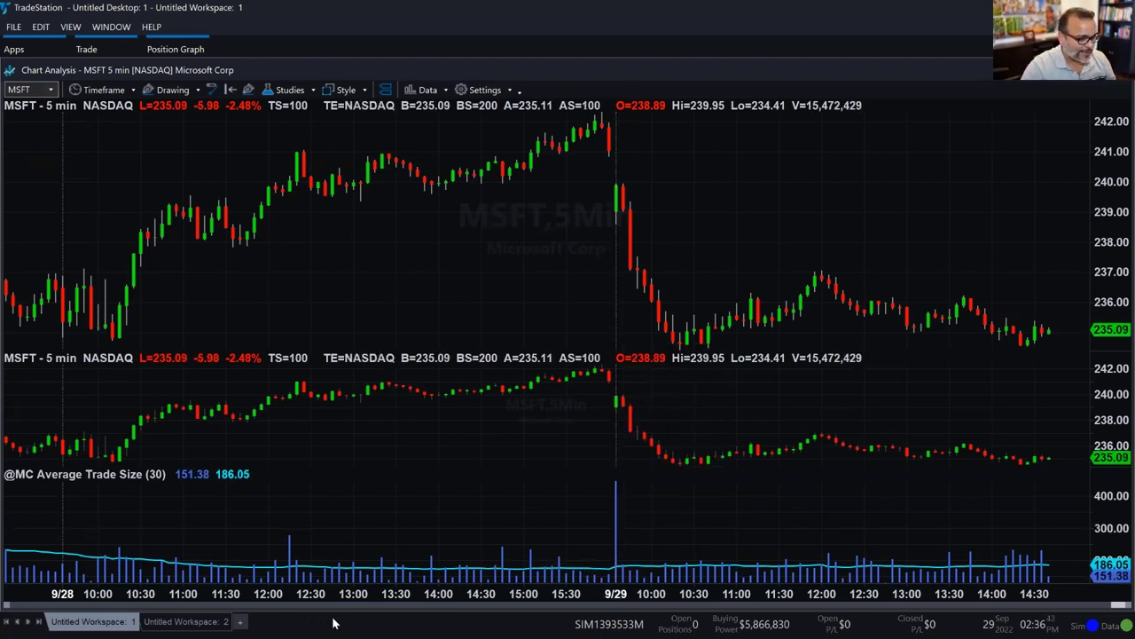
key(alt+Tab)
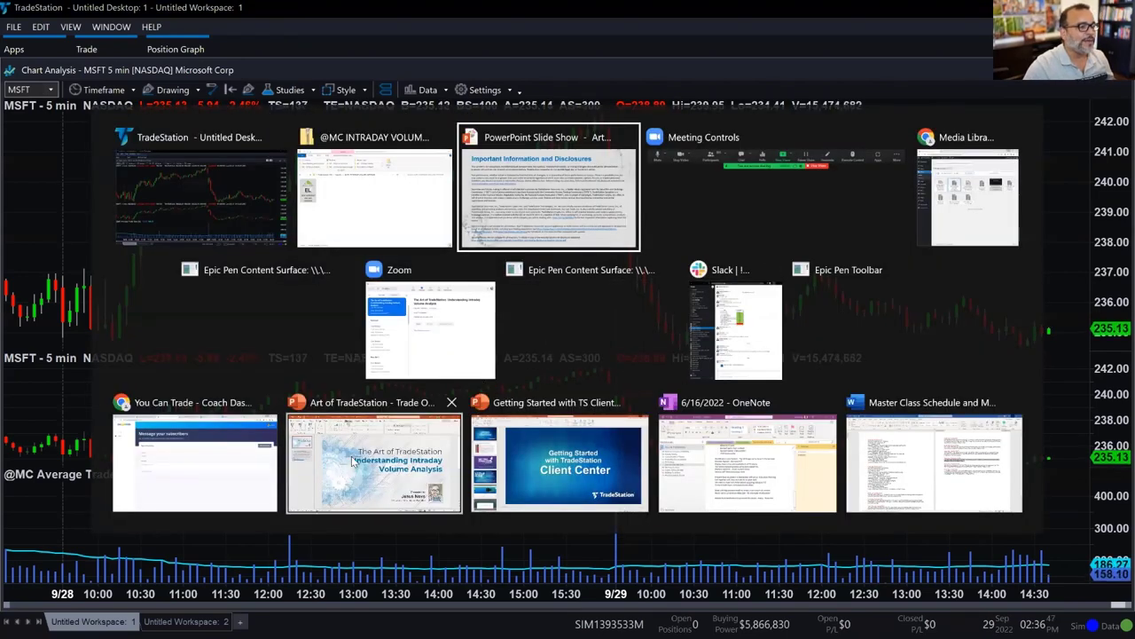
key(Return)
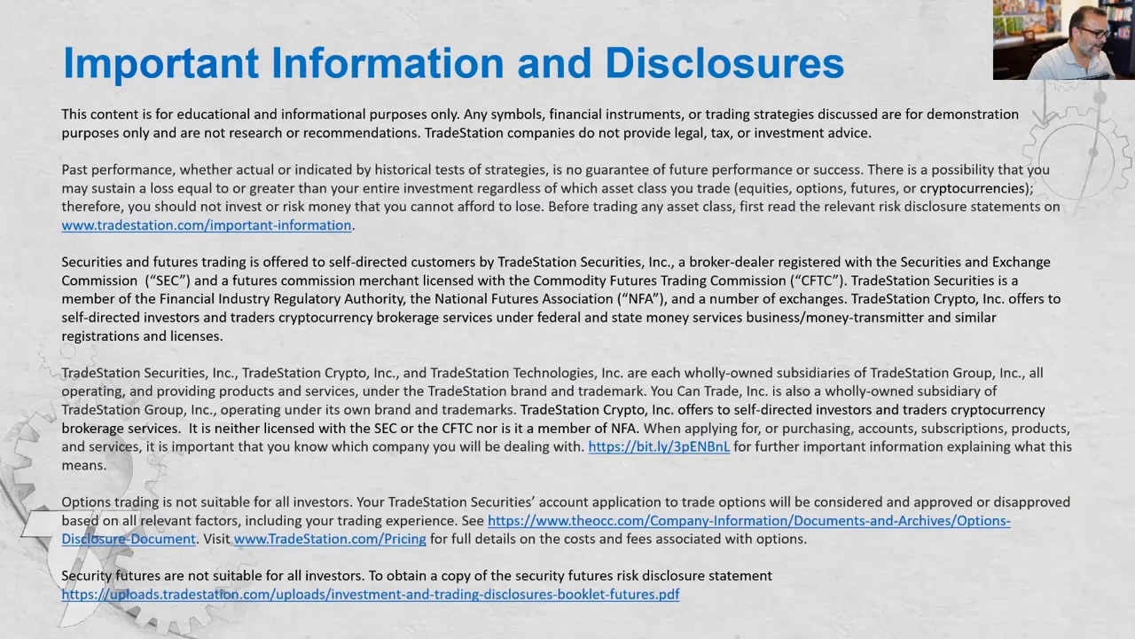
key(super)
text(cal)
key(Return)
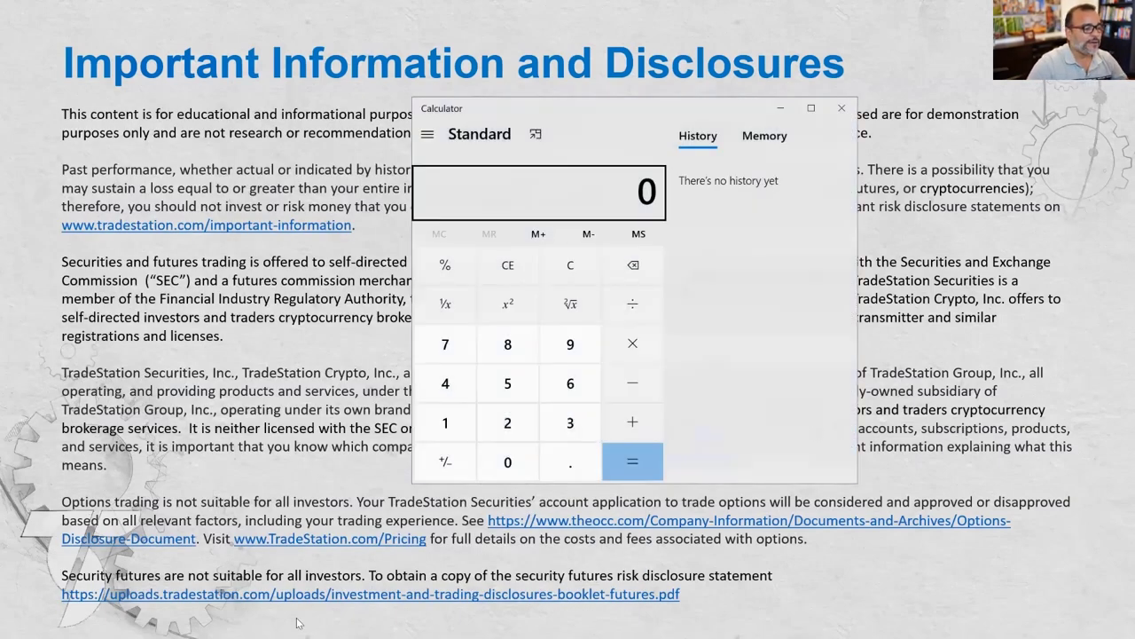
key(alt+Tab)
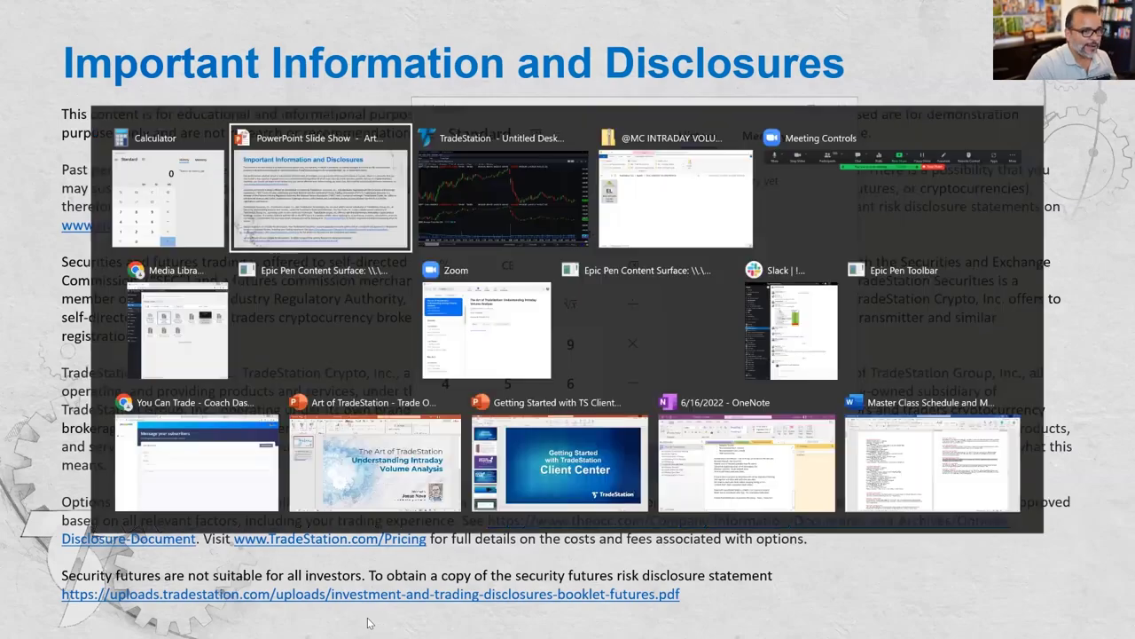
key(alt+Tab)
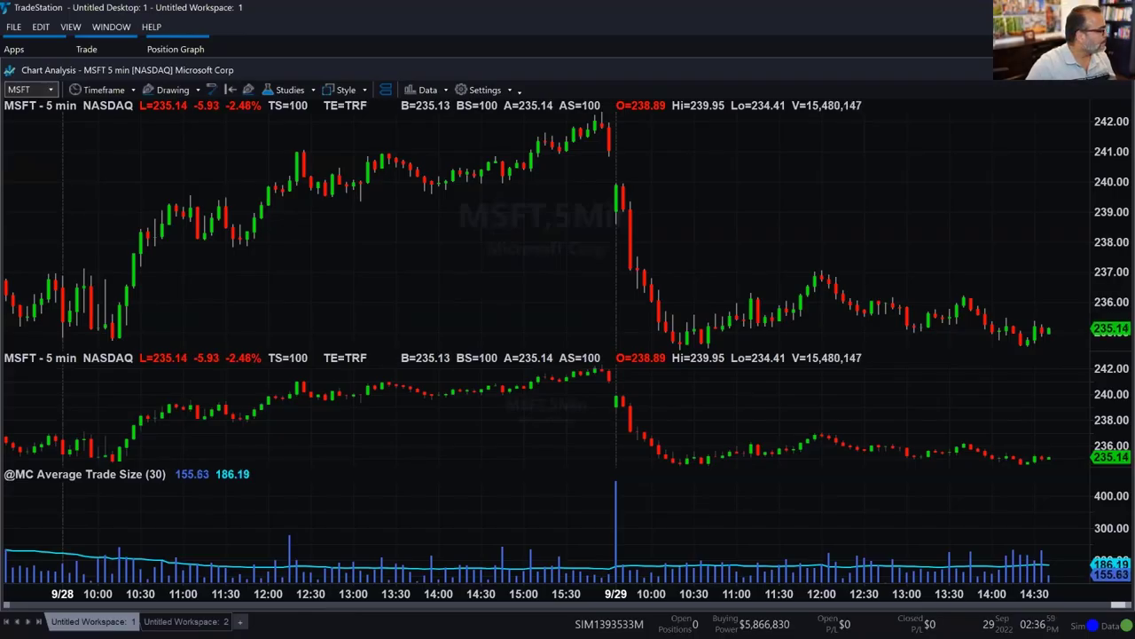
key(alt+Tab)
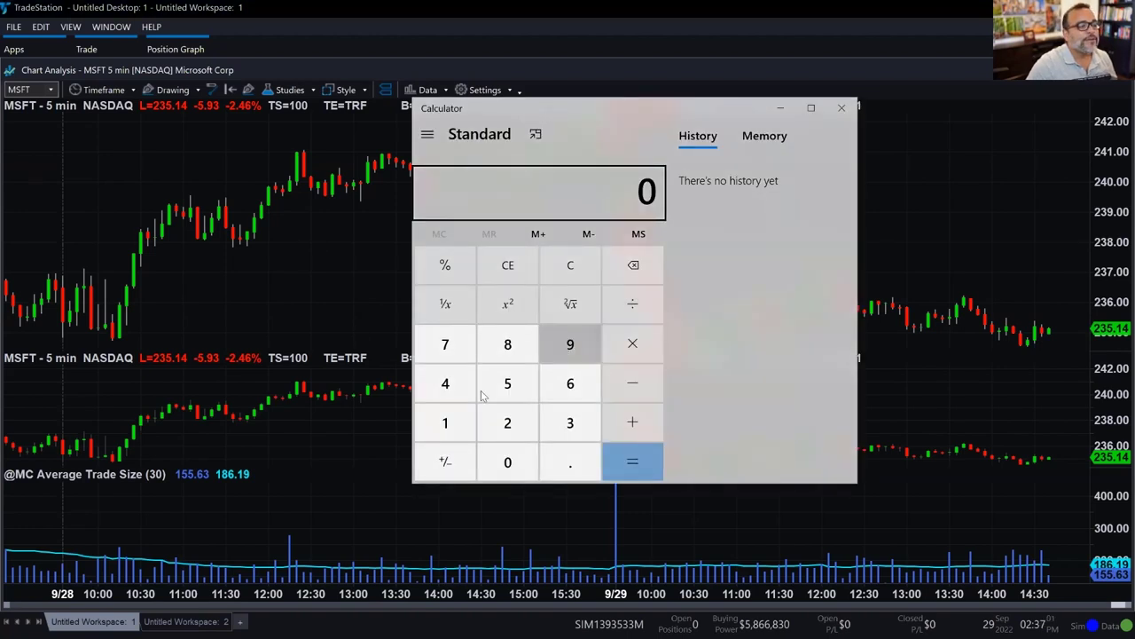
Calculate 500 × 235 for the dollar value of a 500-share MSFT trade, and close Calculator.
click(507, 383)
double_click(507, 462)
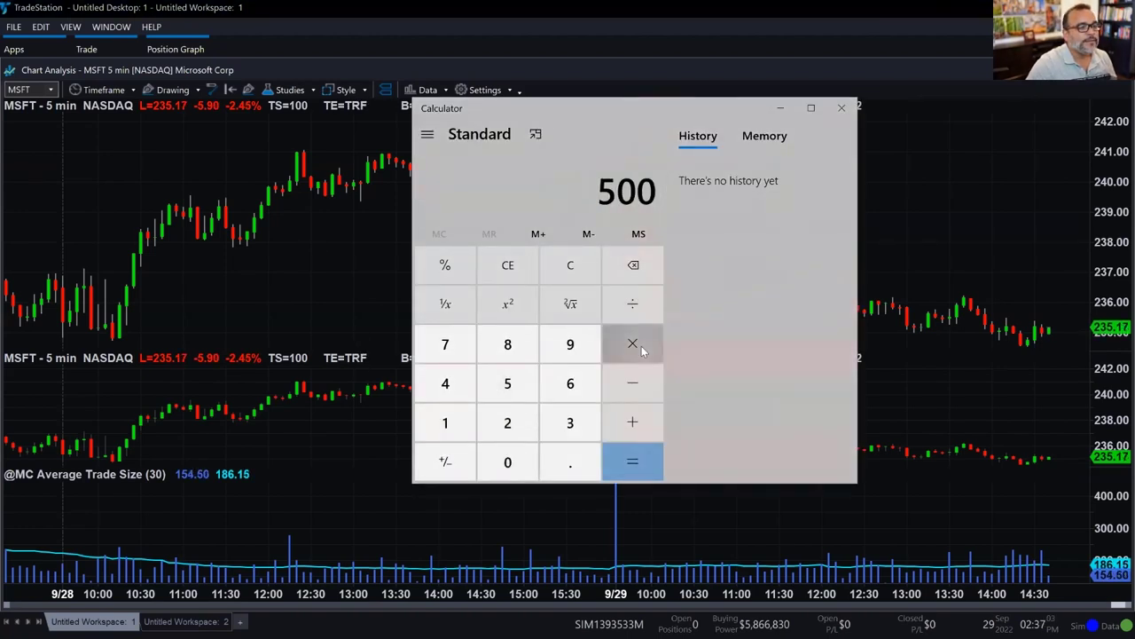
click(632, 344)
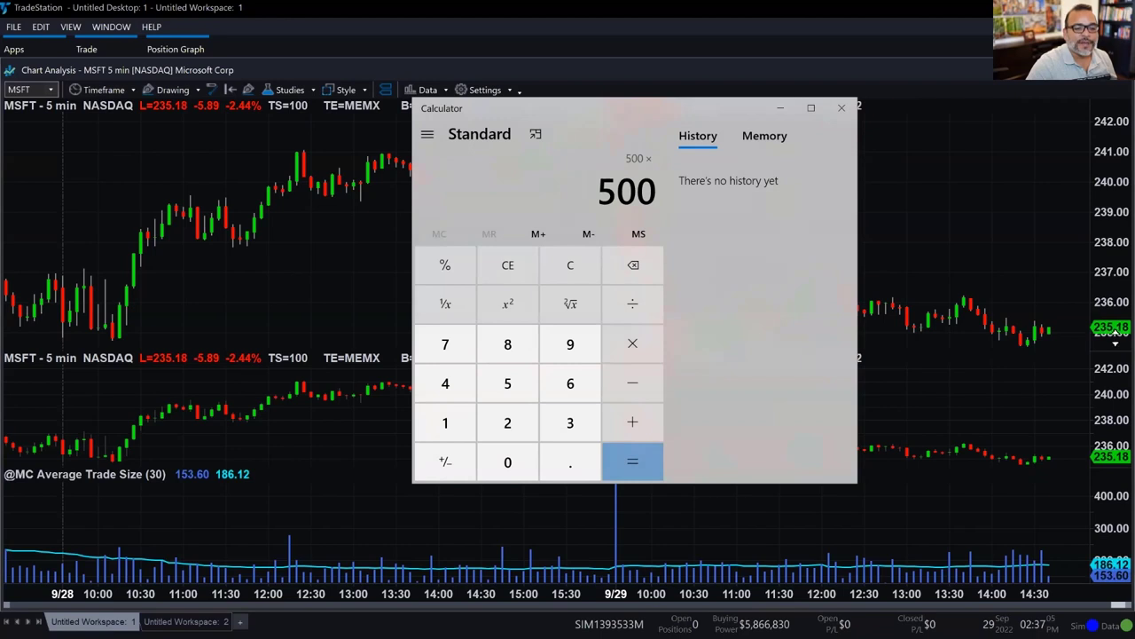
click(507, 422)
click(571, 423)
click(508, 384)
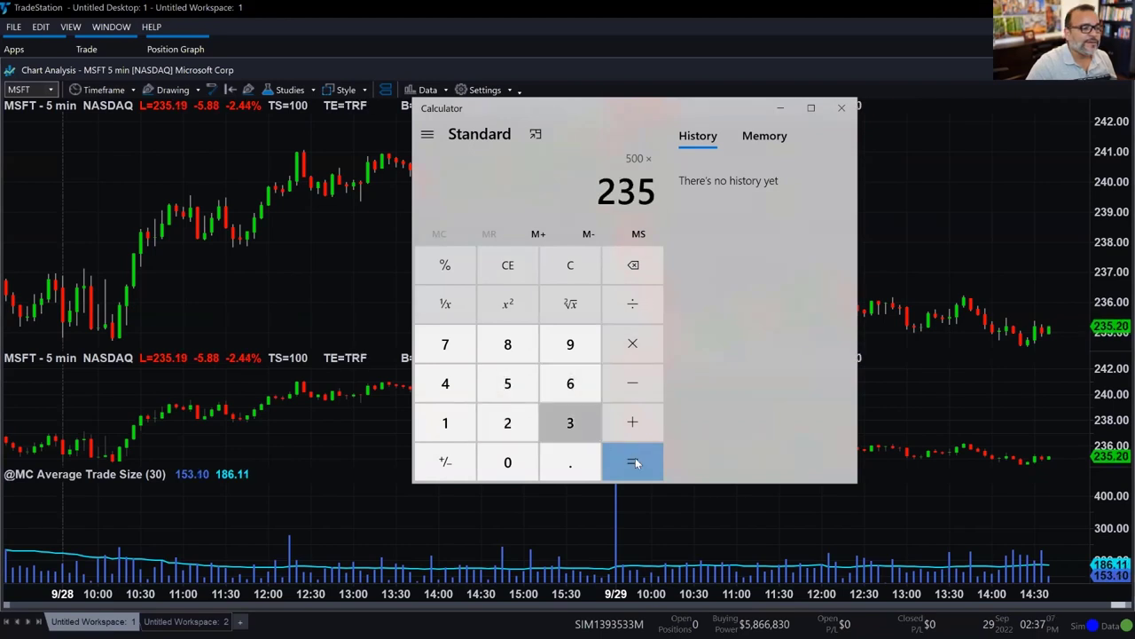
click(635, 461)
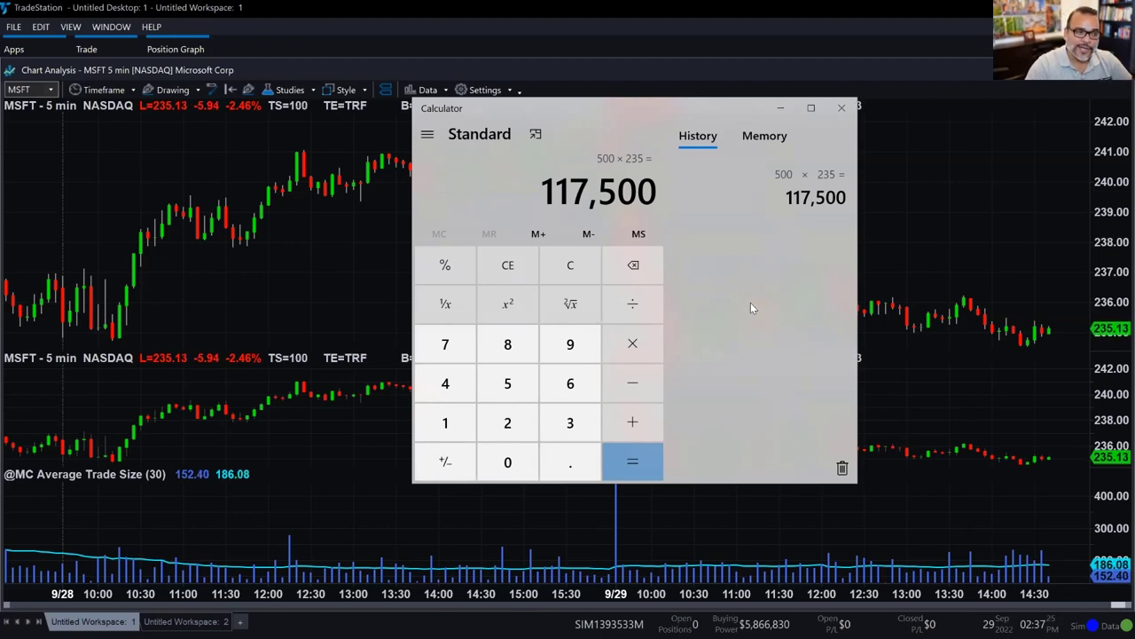
click(839, 108)
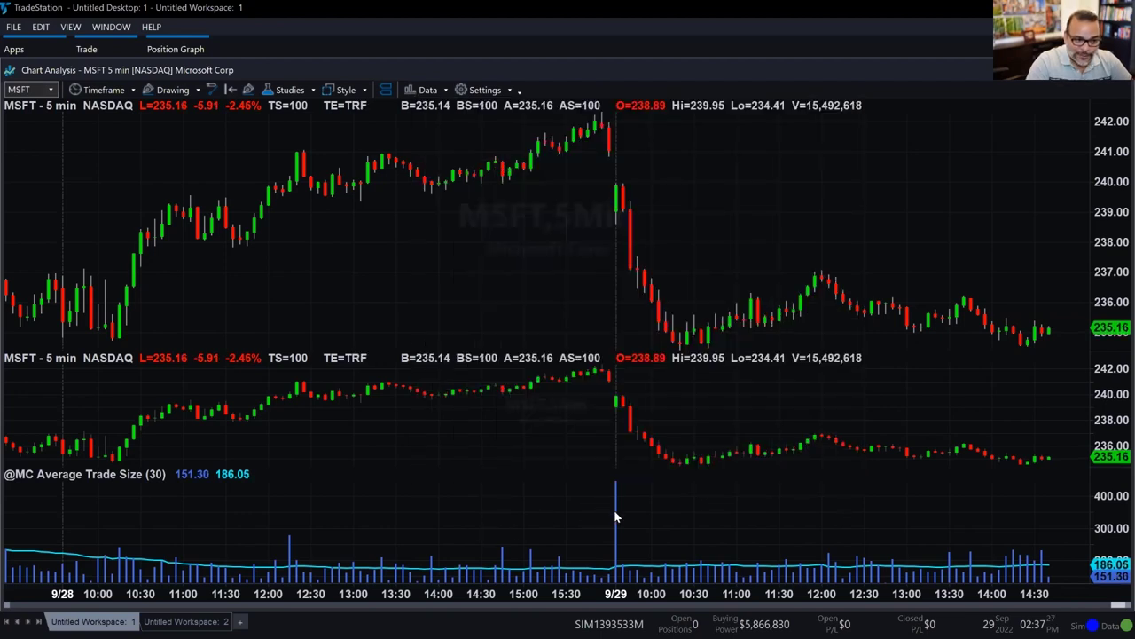
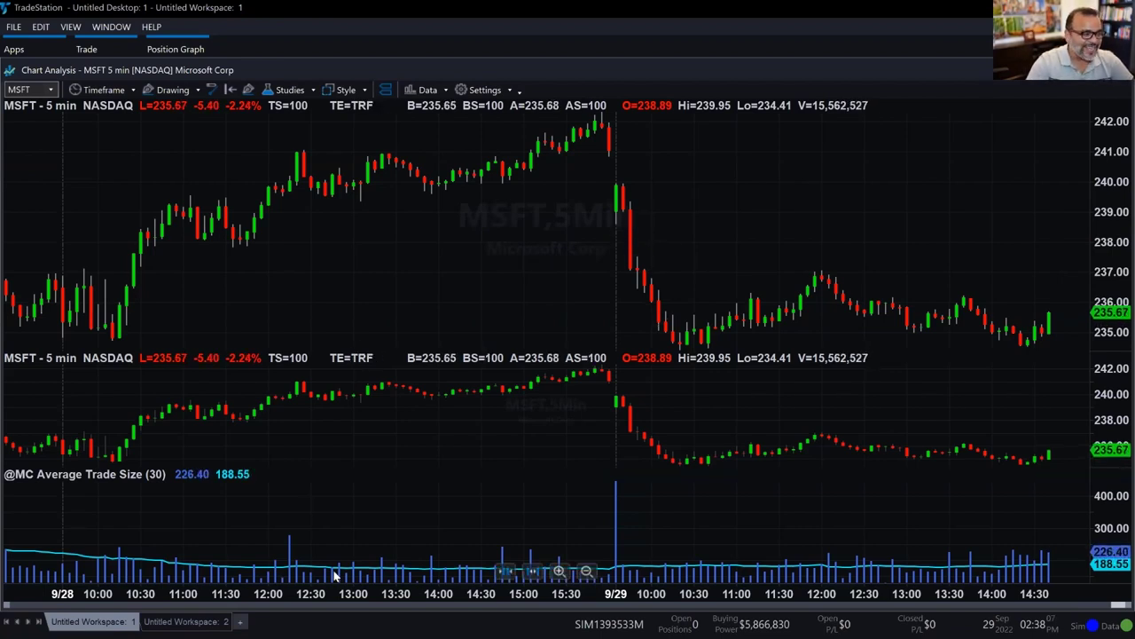
Create a third workspace and open a Chart Analysis window of MSFT at 5 minutes that fills it.
mouse_move(284, 543)
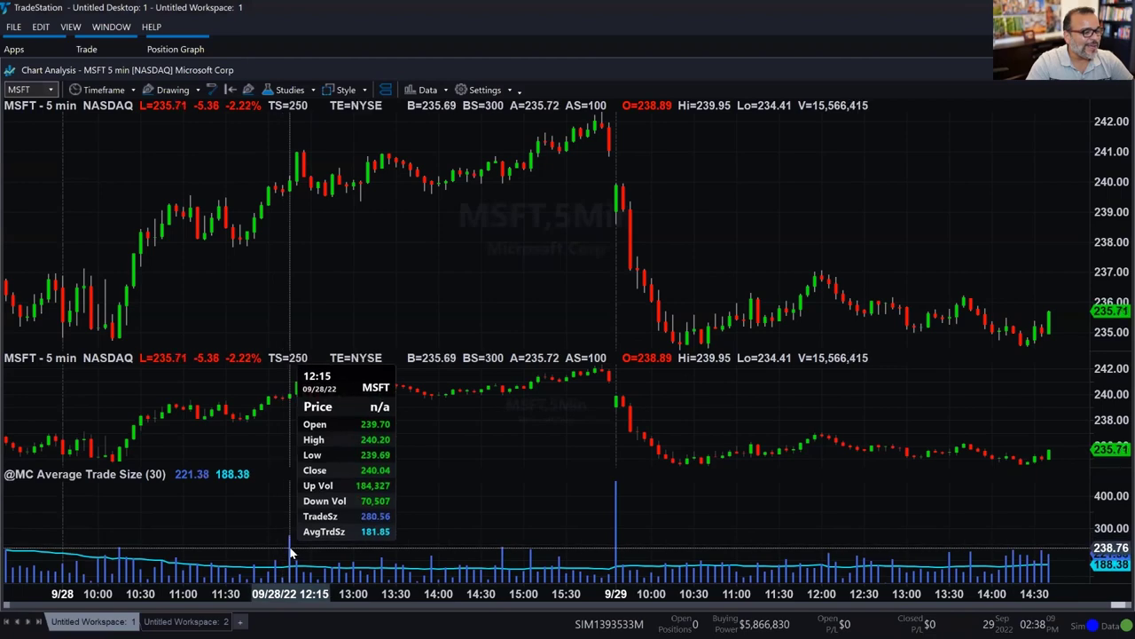
scroll(470, 479, down, 4)
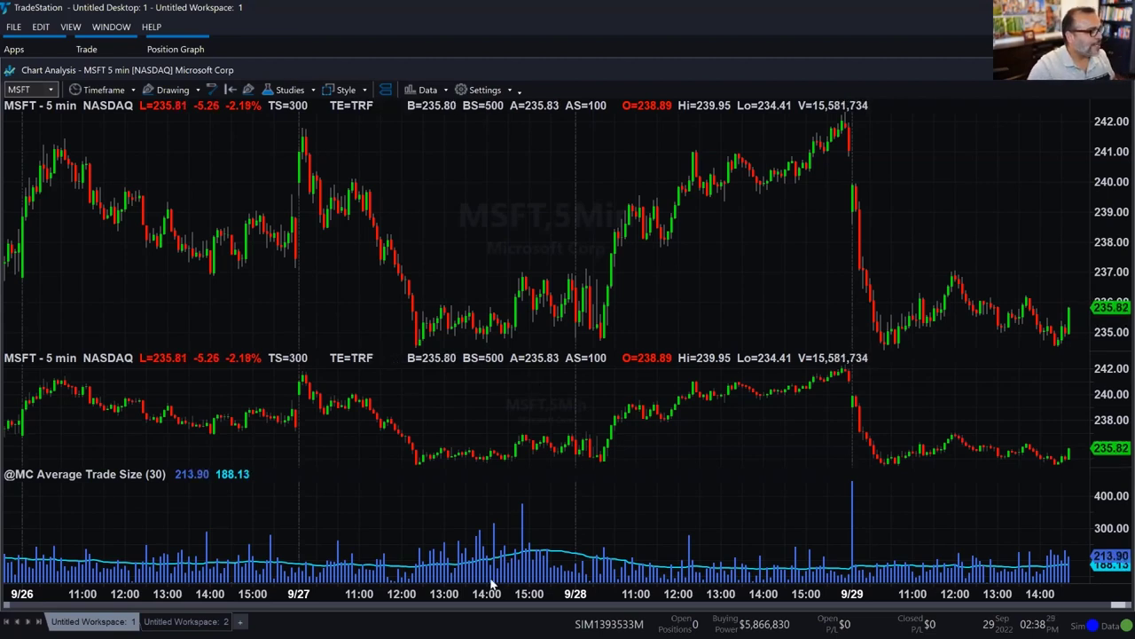
click(188, 622)
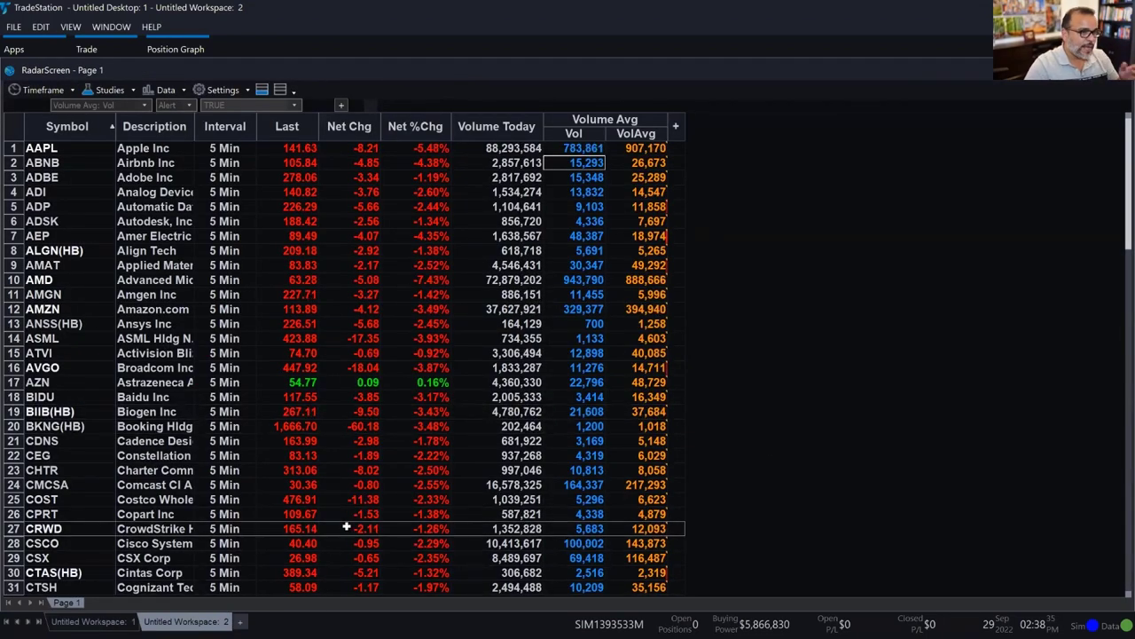
click(239, 622)
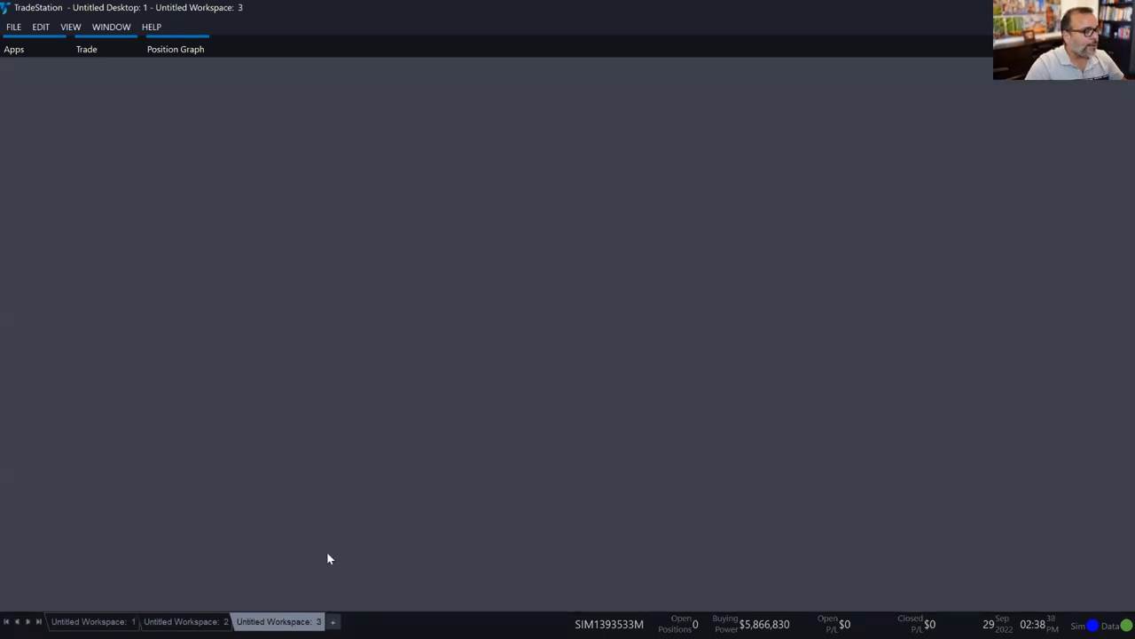
click(14, 50)
click(268, 147)
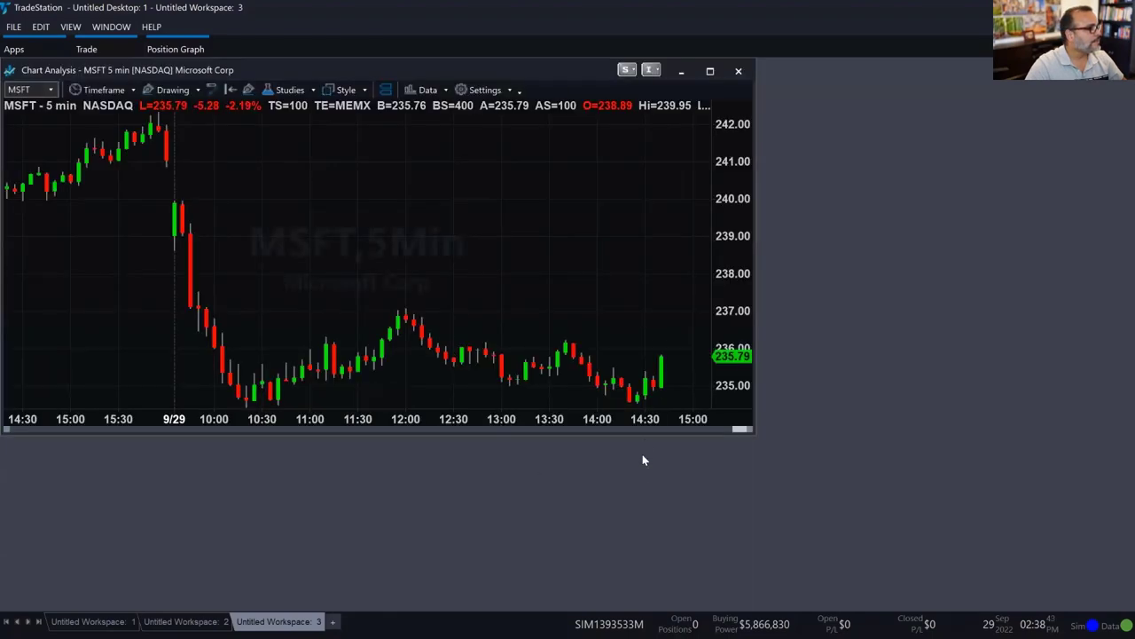
double_click(752, 436)
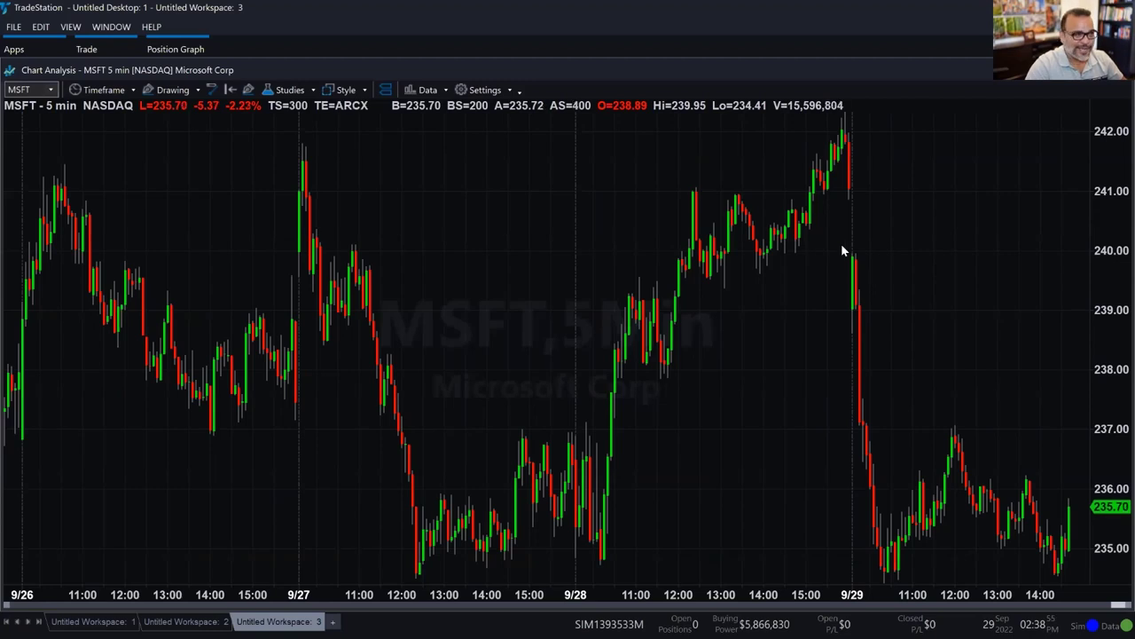
click(289, 89)
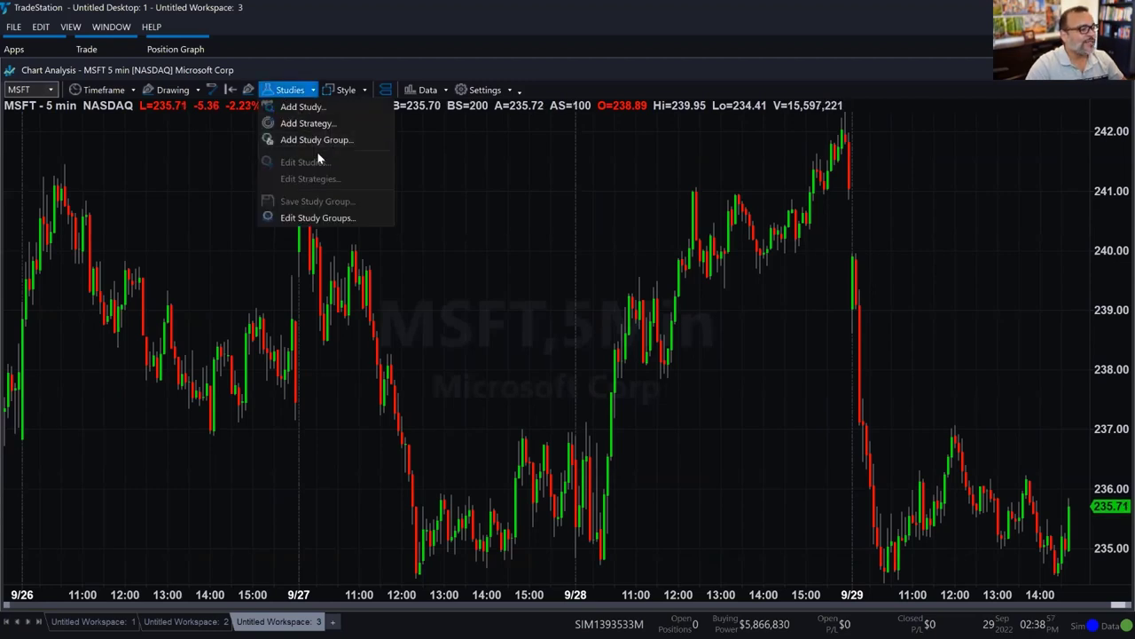
click(298, 107)
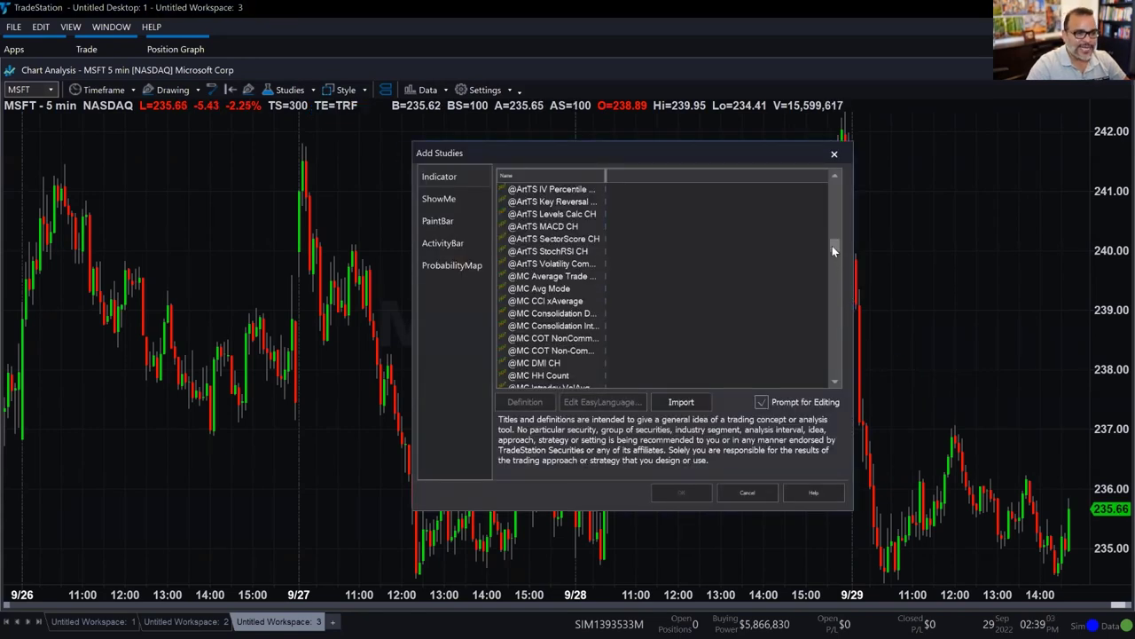
drag(832, 246, 833, 254)
click(583, 327)
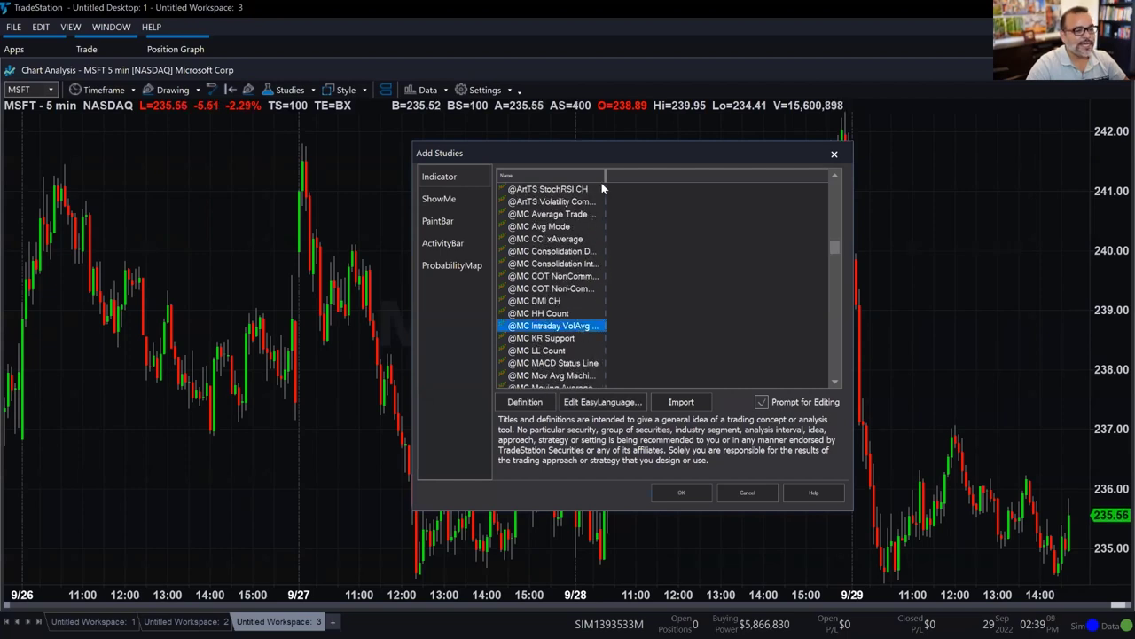
drag(603, 183, 657, 183)
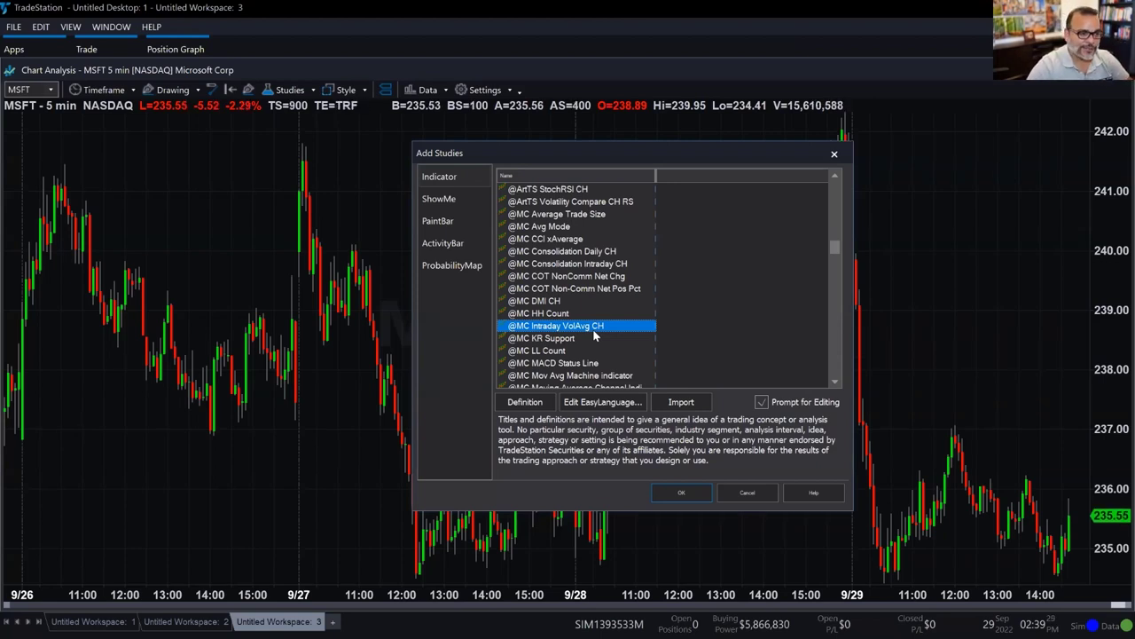
click(696, 494)
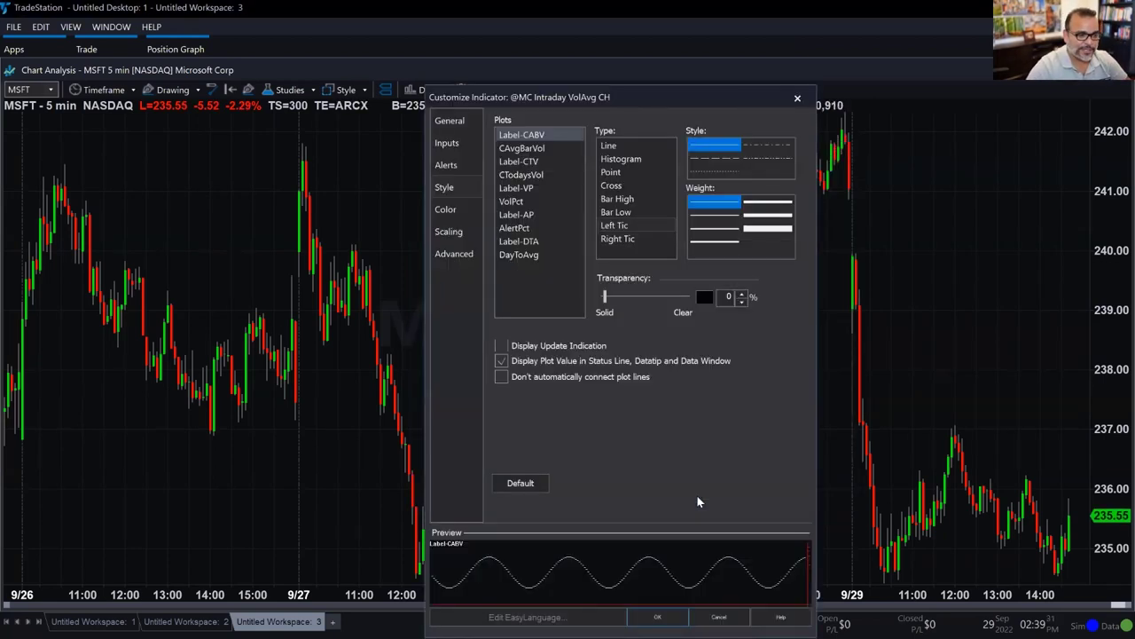
click(655, 616)
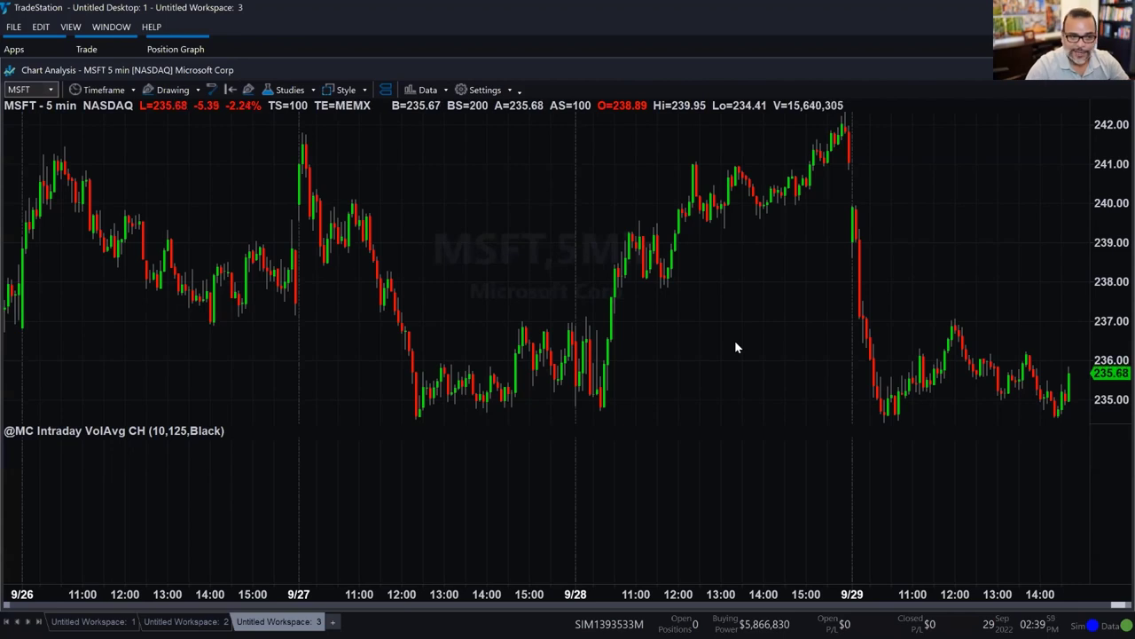
Load 30 days of price history into the MSFT 5-minute chart.
scroll(705, 351, down, 3)
scroll(705, 352, down, 4)
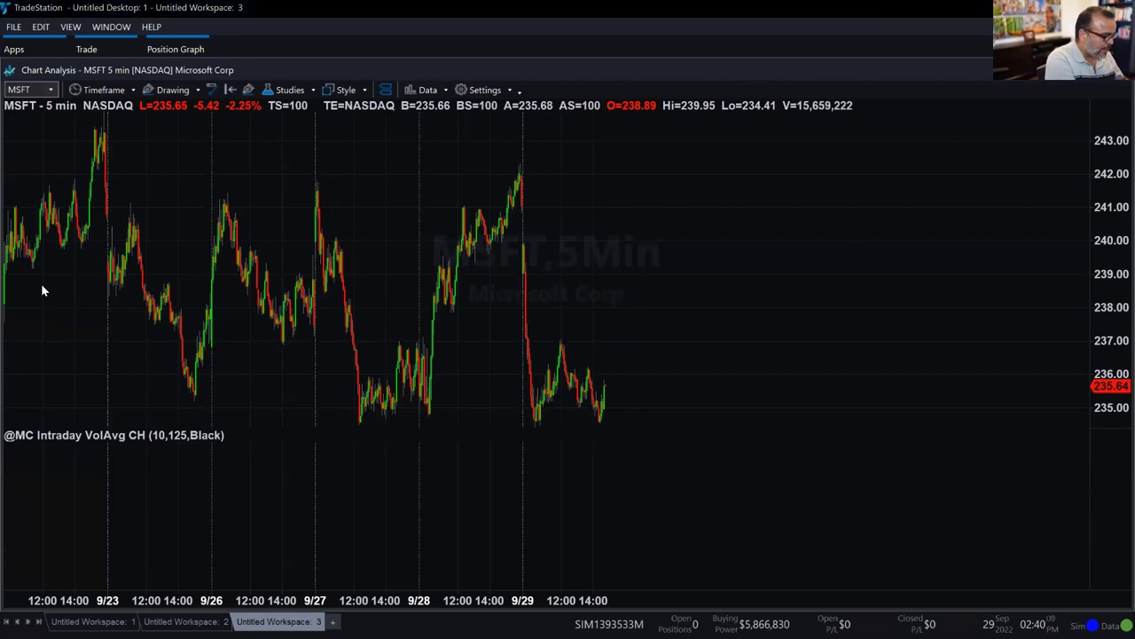
text(30)
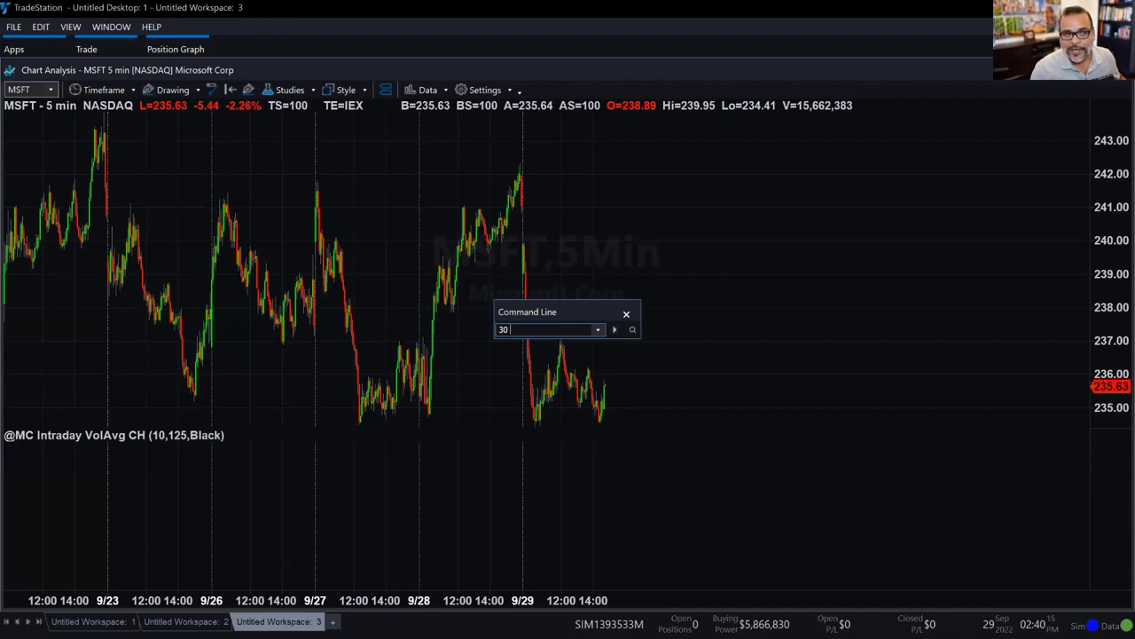
text(days)
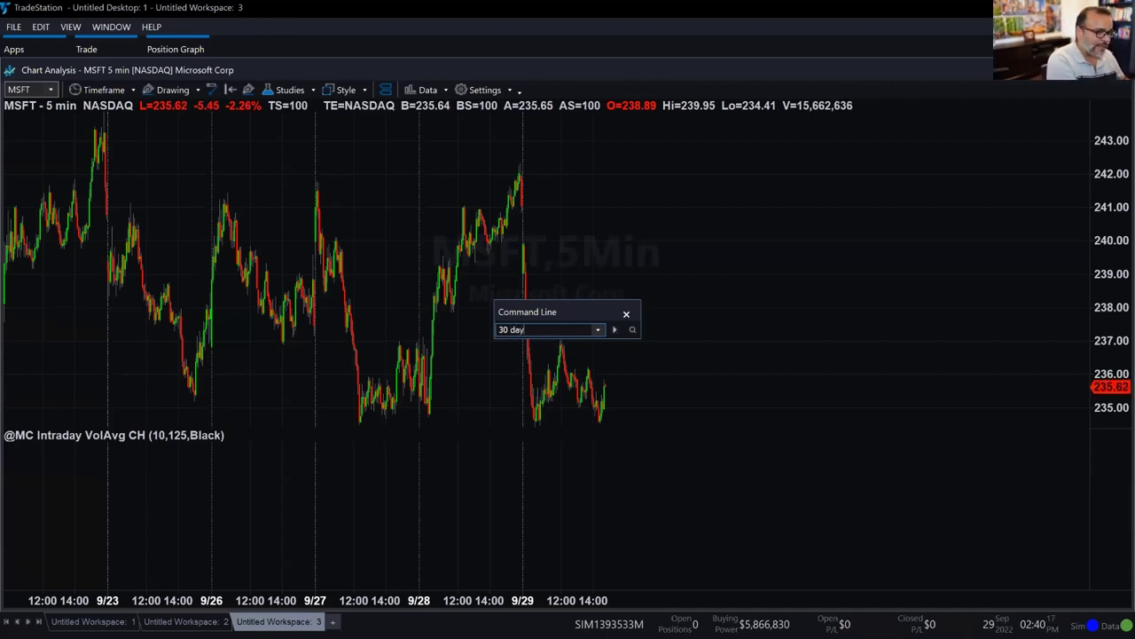
key(Return)
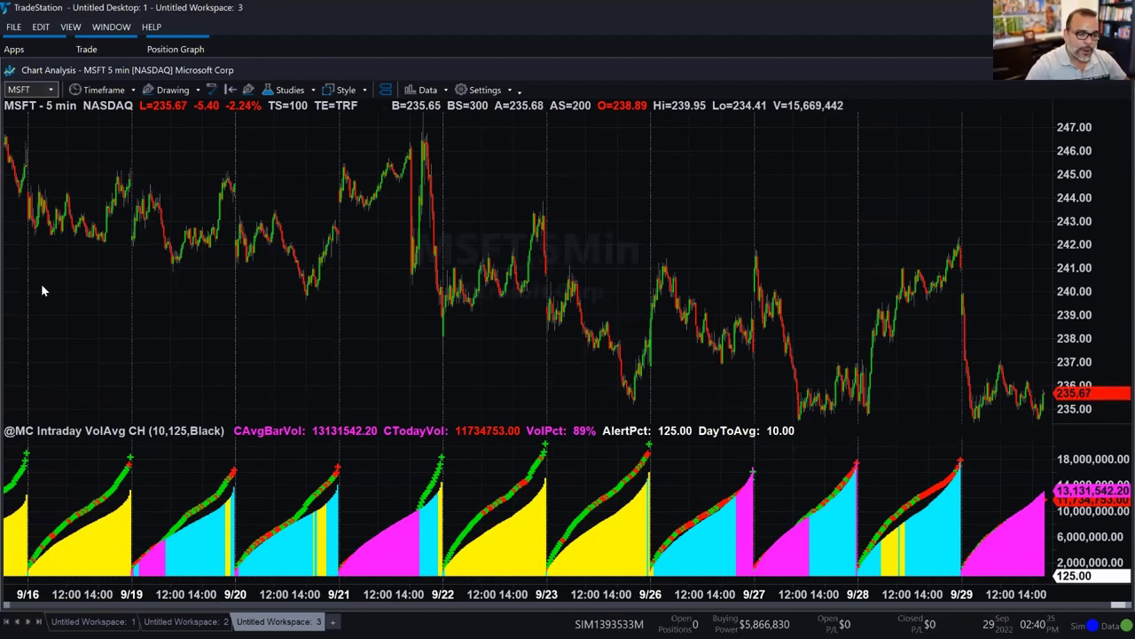
Examine the cumulative volume against its average on the 9/28 and 9/29 sessions, including a bar's data tip values.
scroll(41, 289, up, 5)
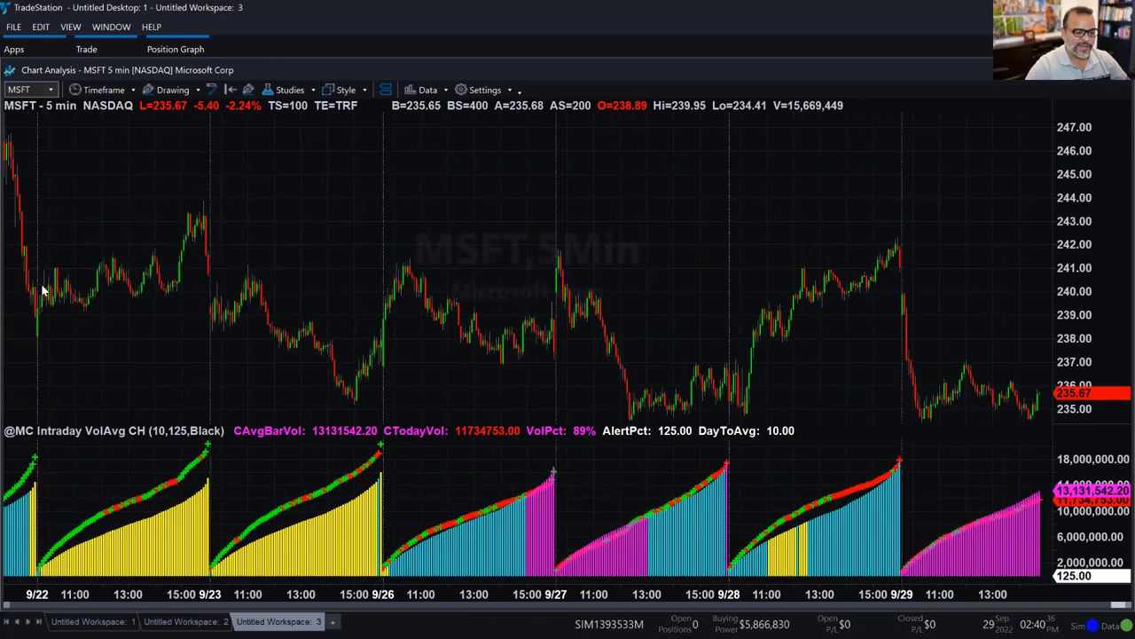
scroll(41, 289, up, 1)
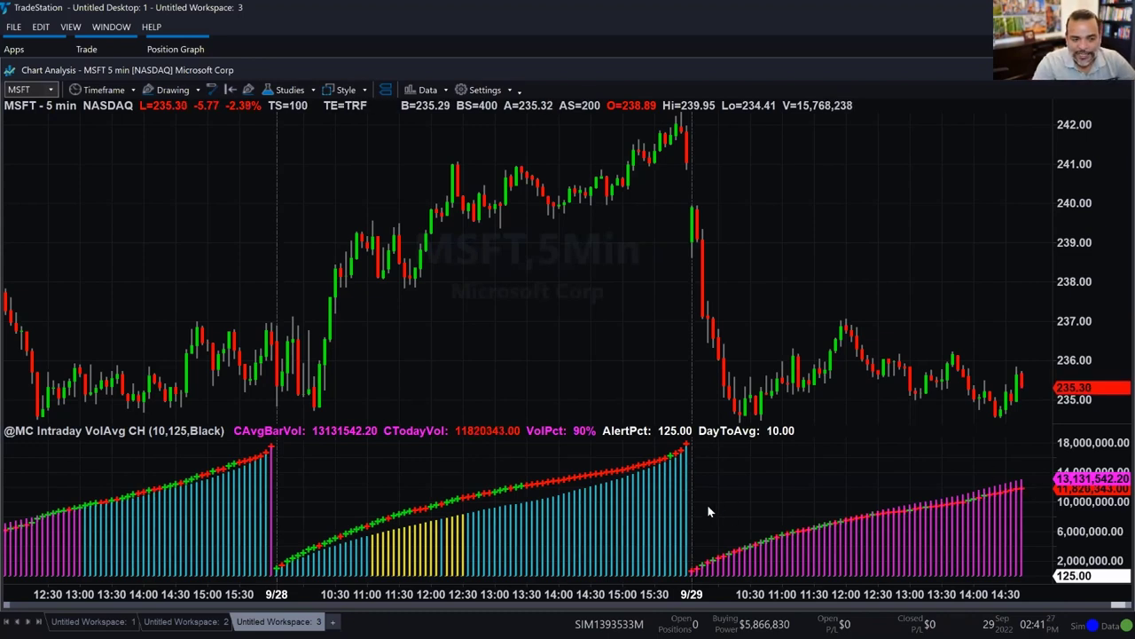
mouse_move(699, 550)
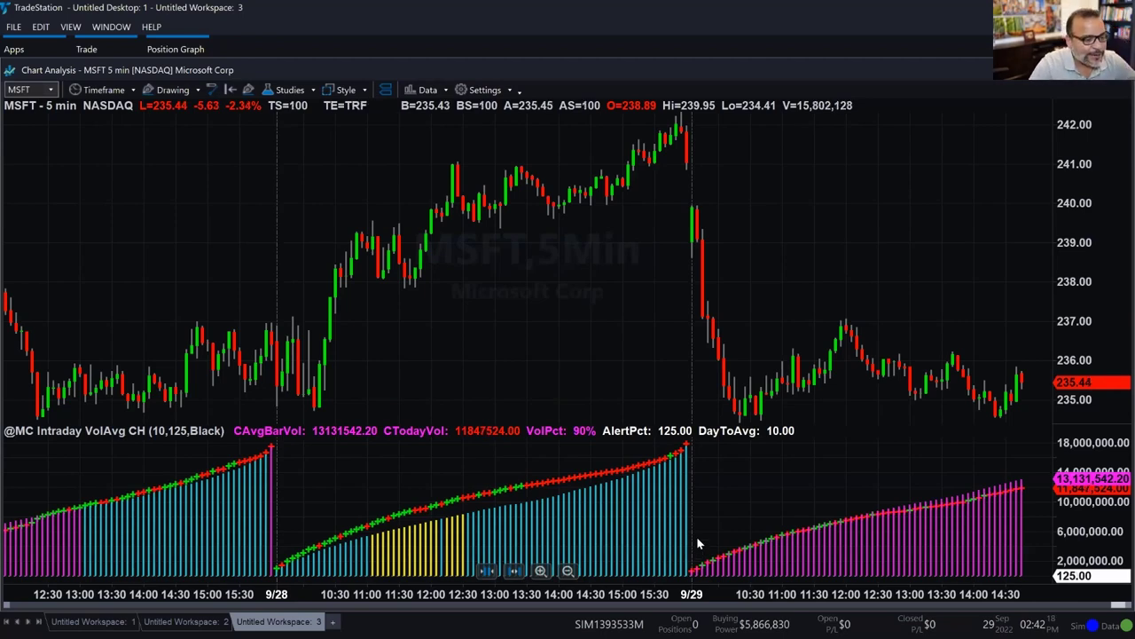
mouse_move(691, 537)
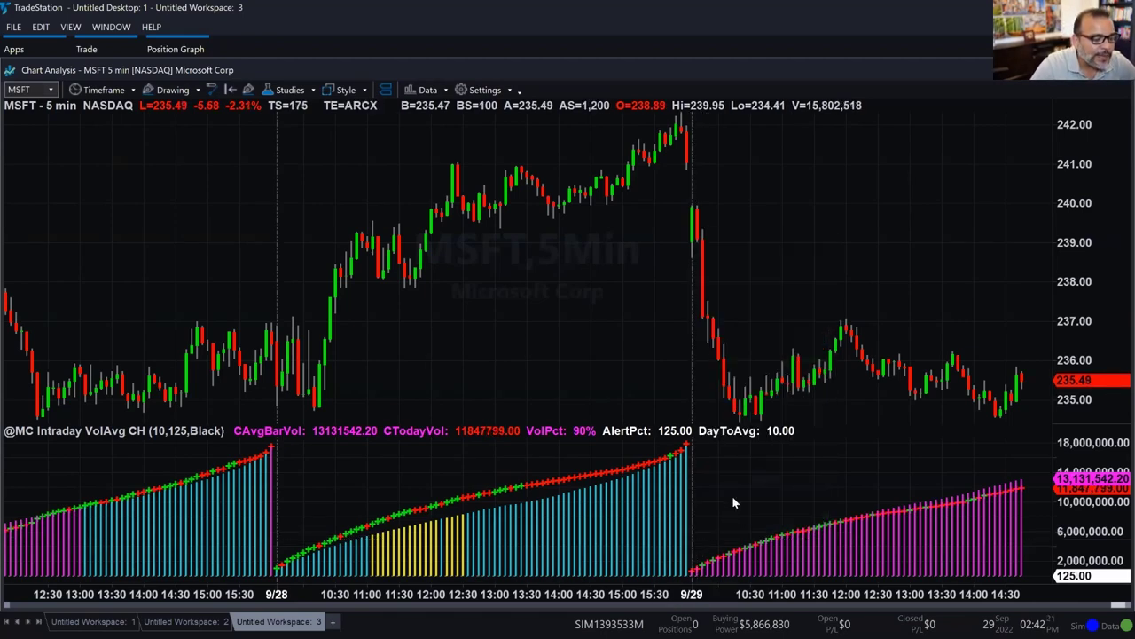
mouse_move(732, 484)
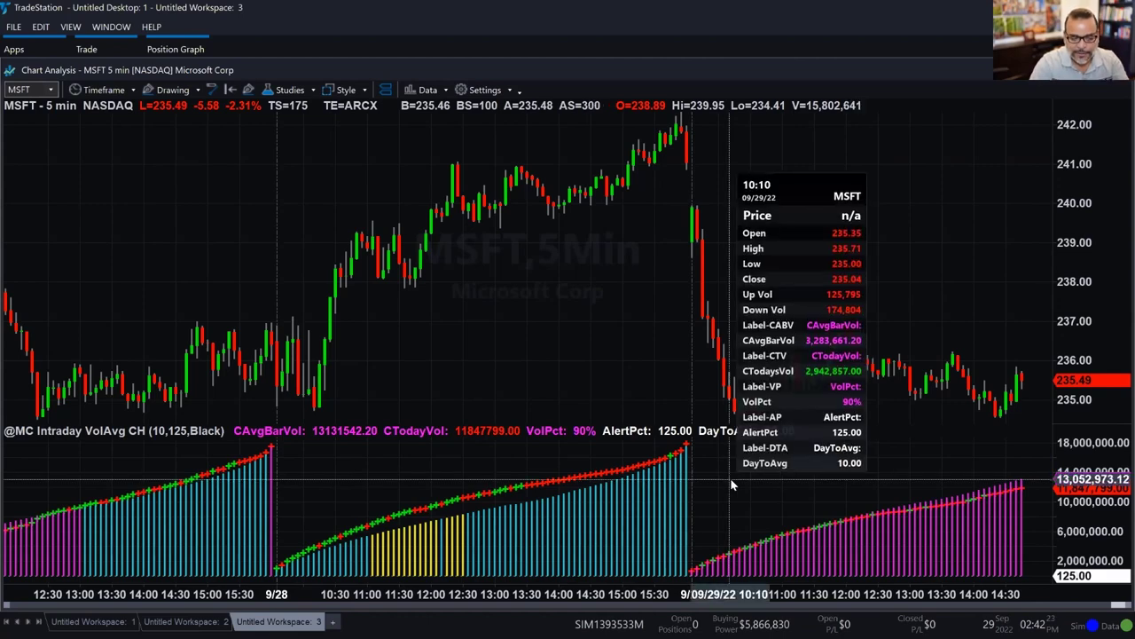
mouse_move(700, 507)
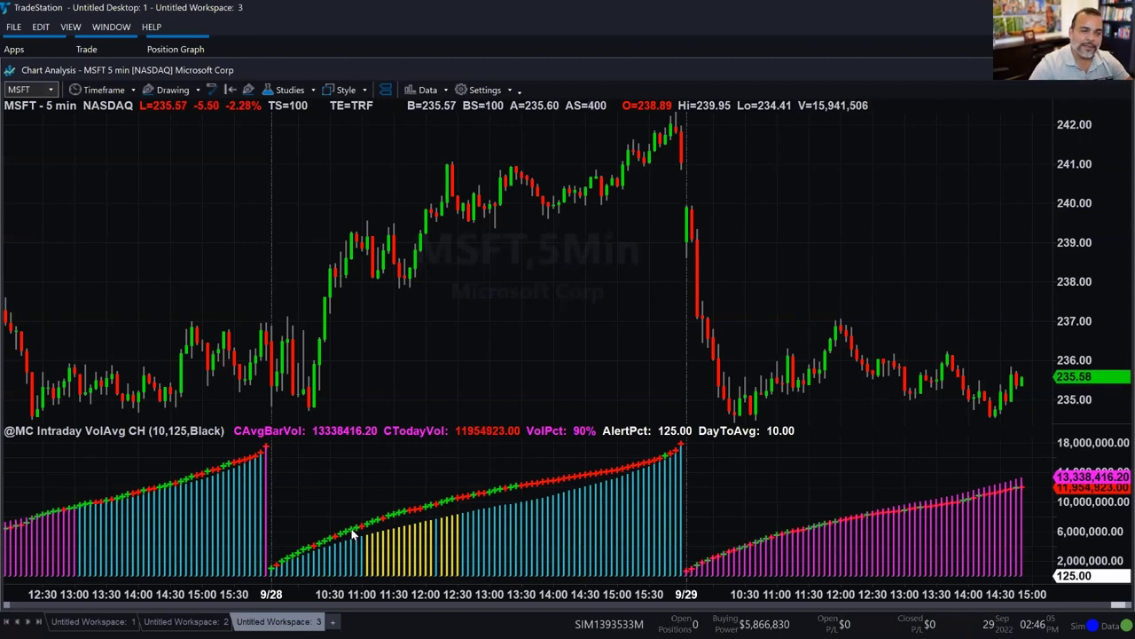
double_click(522, 524)
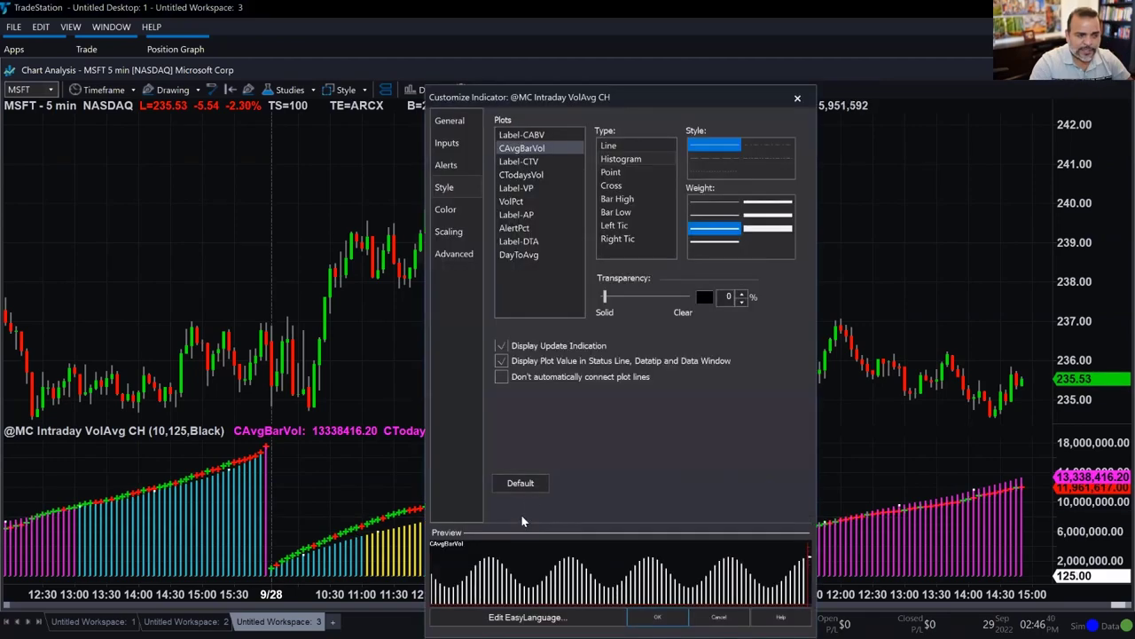
click(470, 148)
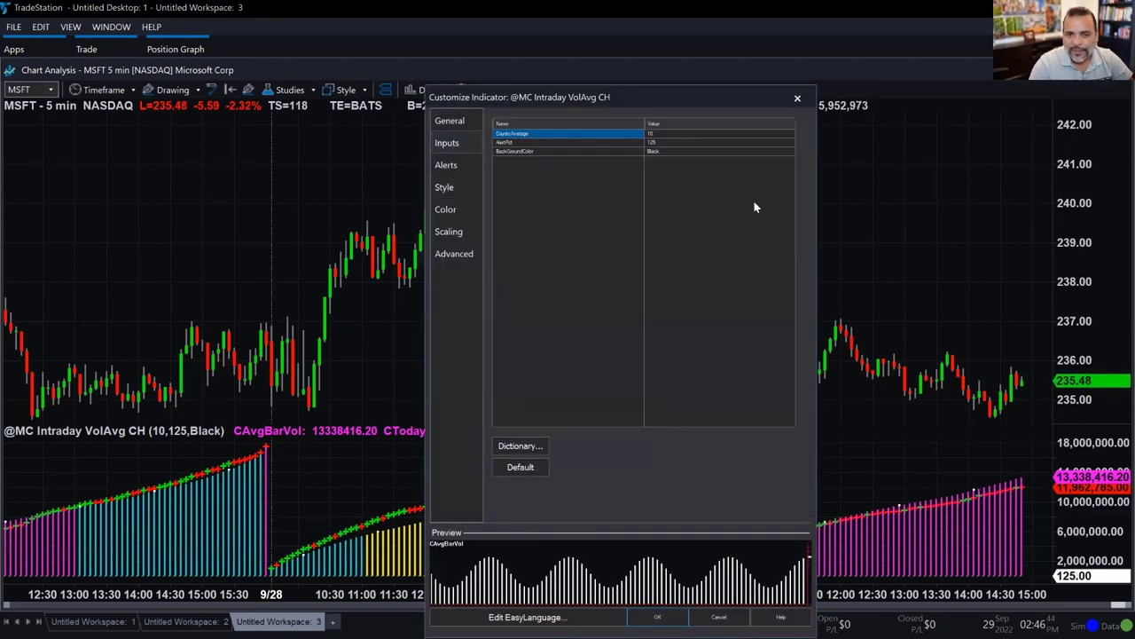
click(661, 132)
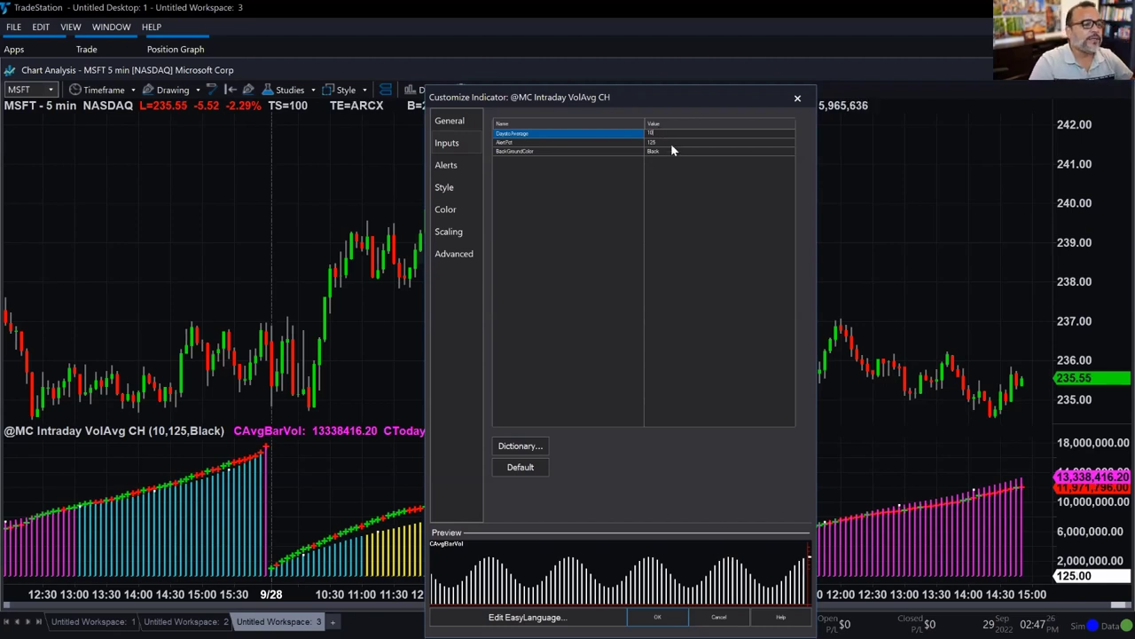
click(672, 141)
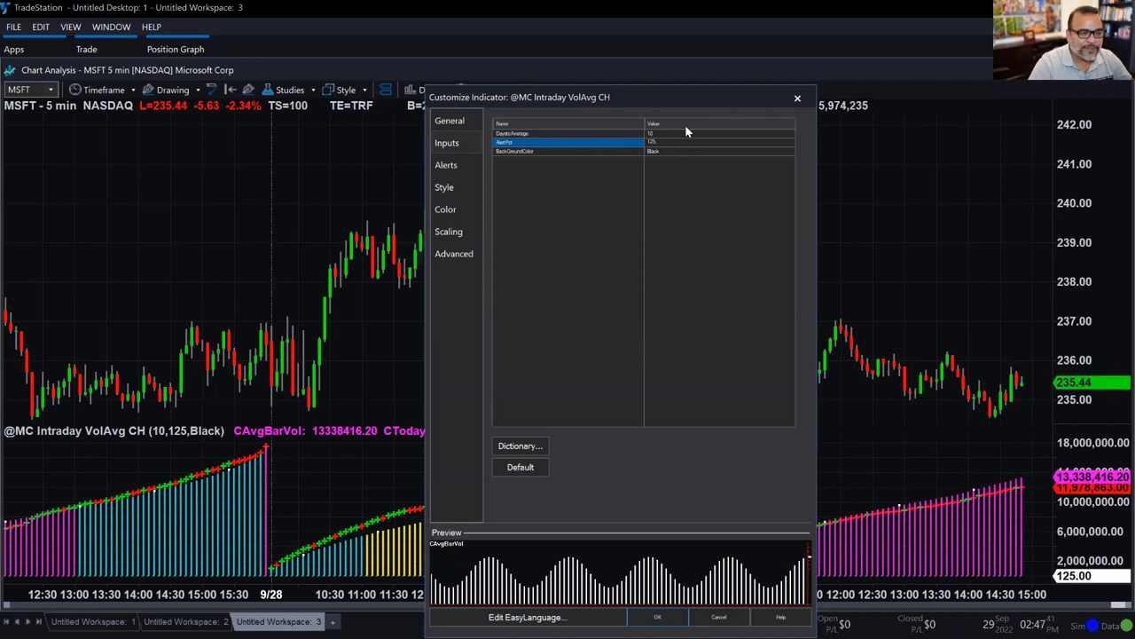
drag(703, 97, 801, 87)
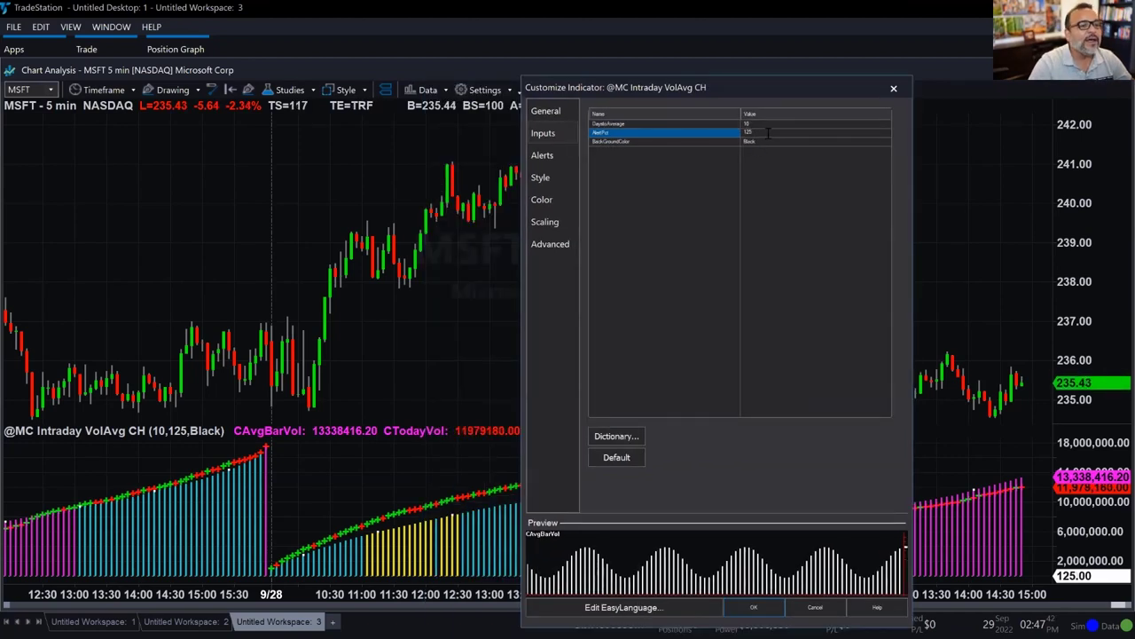
click(769, 133)
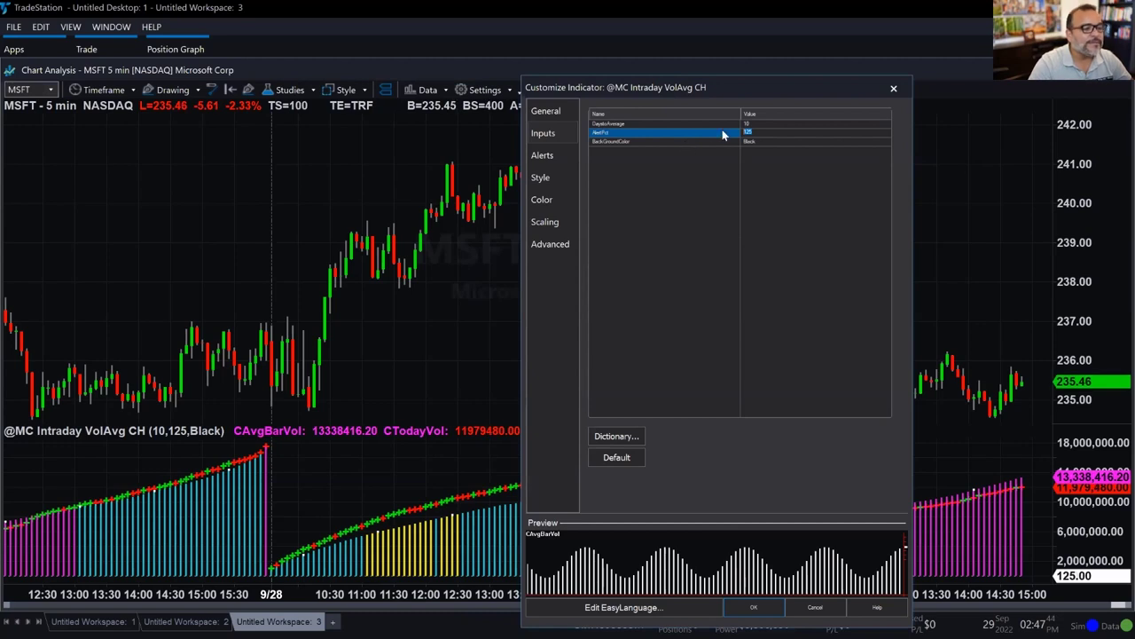
click(784, 156)
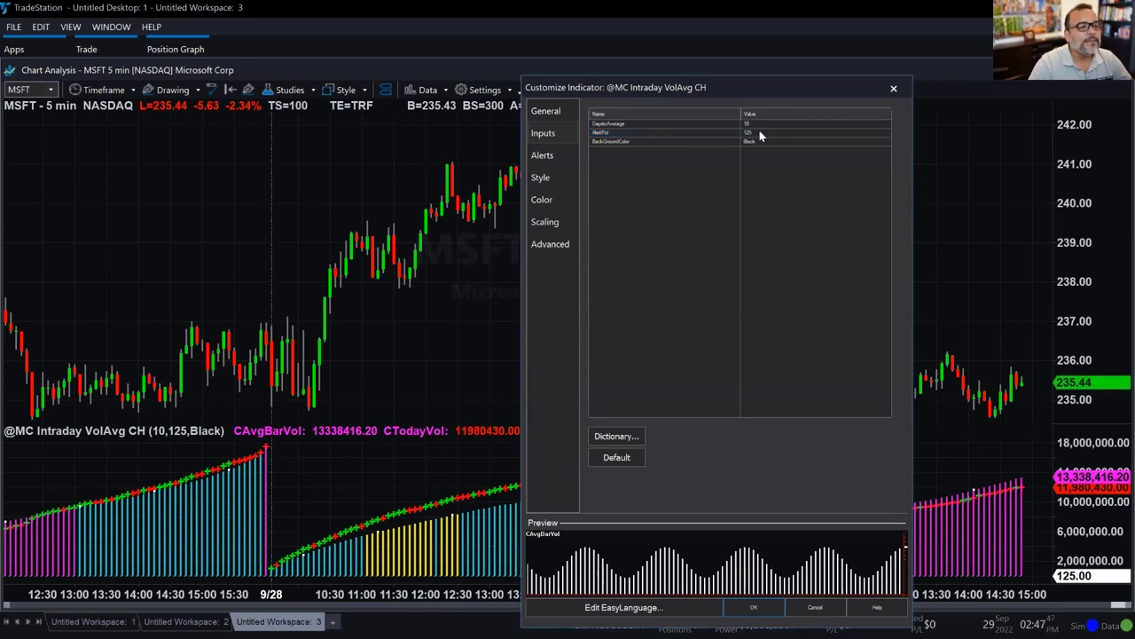
click(760, 133)
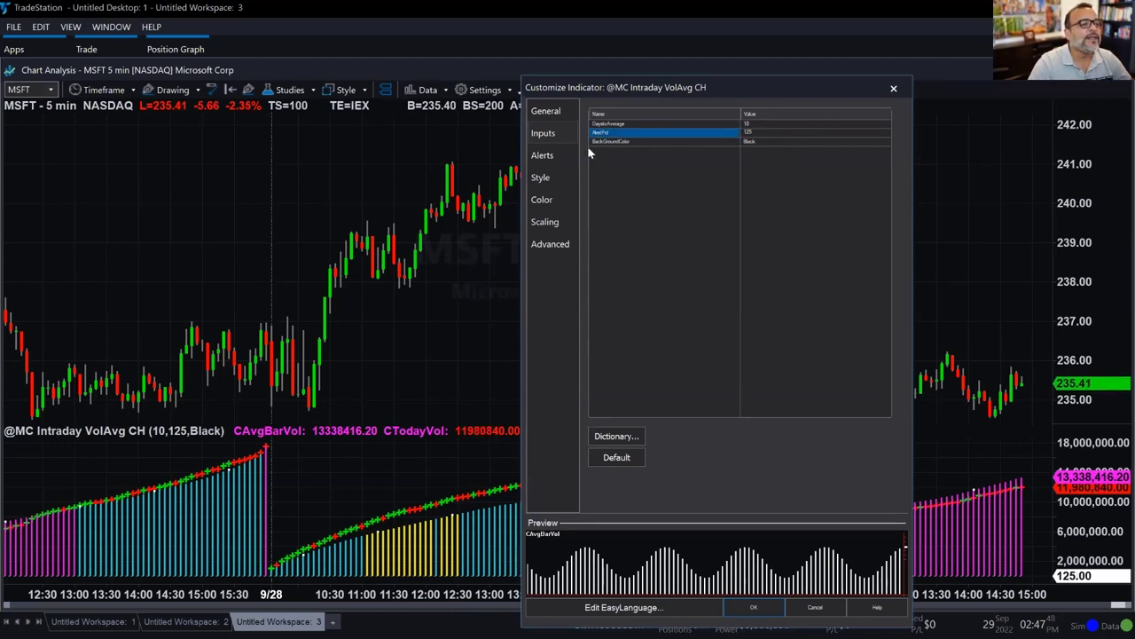
Set the indicator's BackGroundColor input to White and apply it to the chart.
click(770, 143)
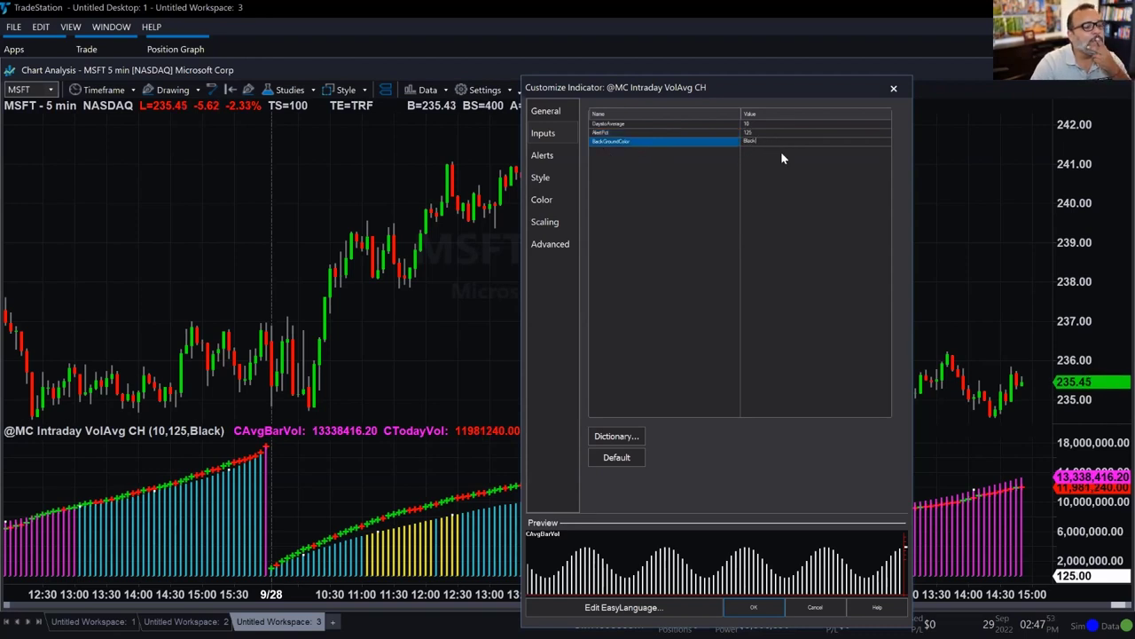
drag(768, 140, 715, 140)
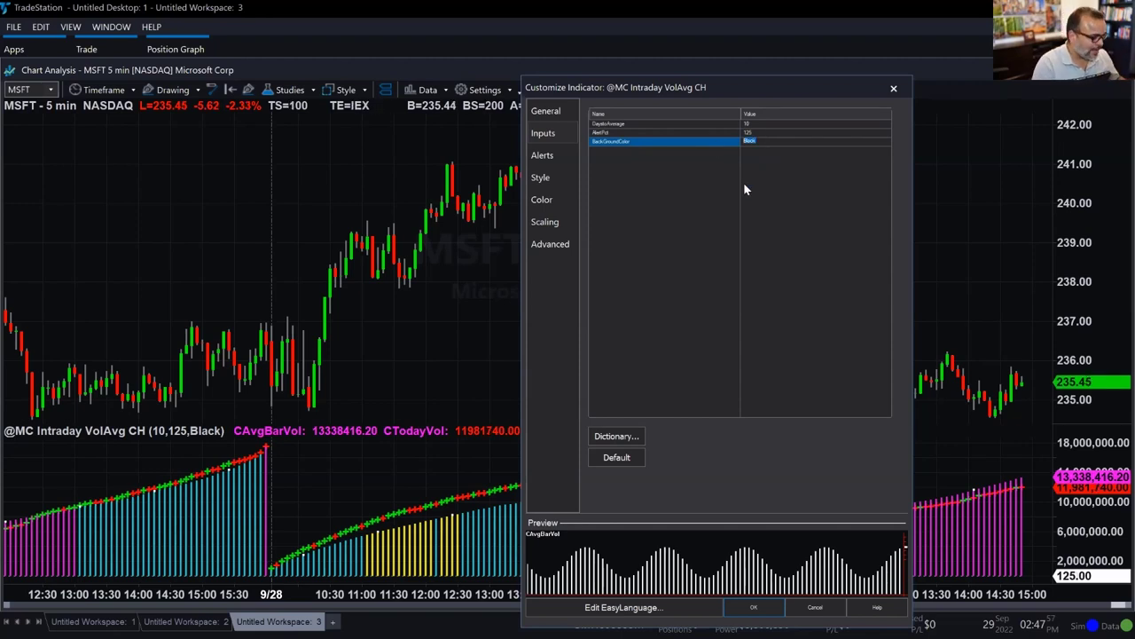
text(White)
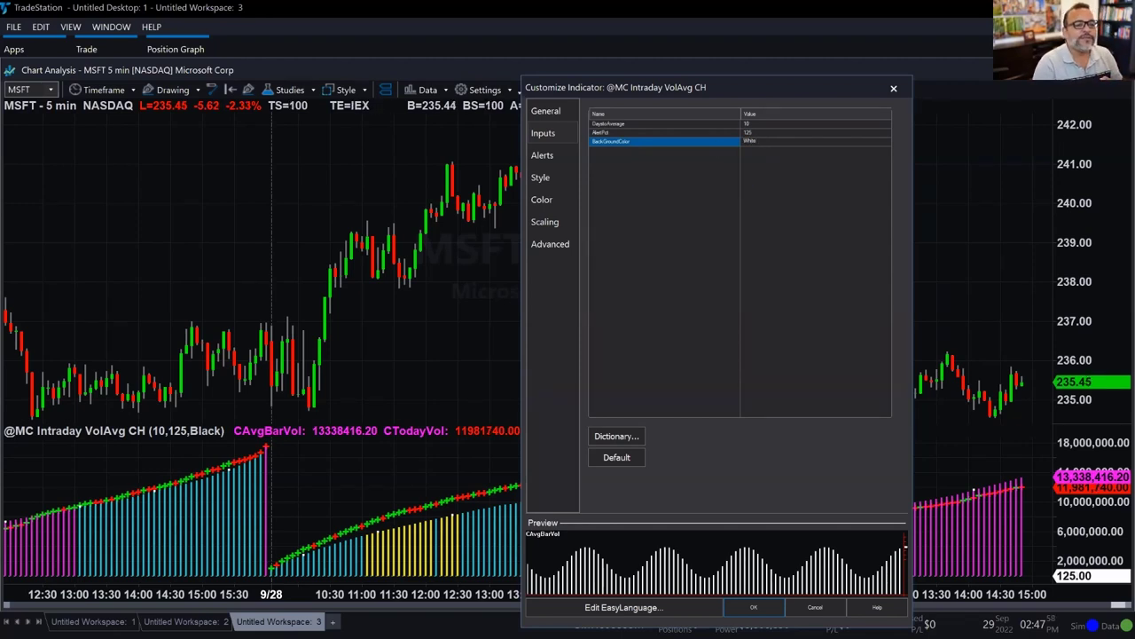
click(755, 608)
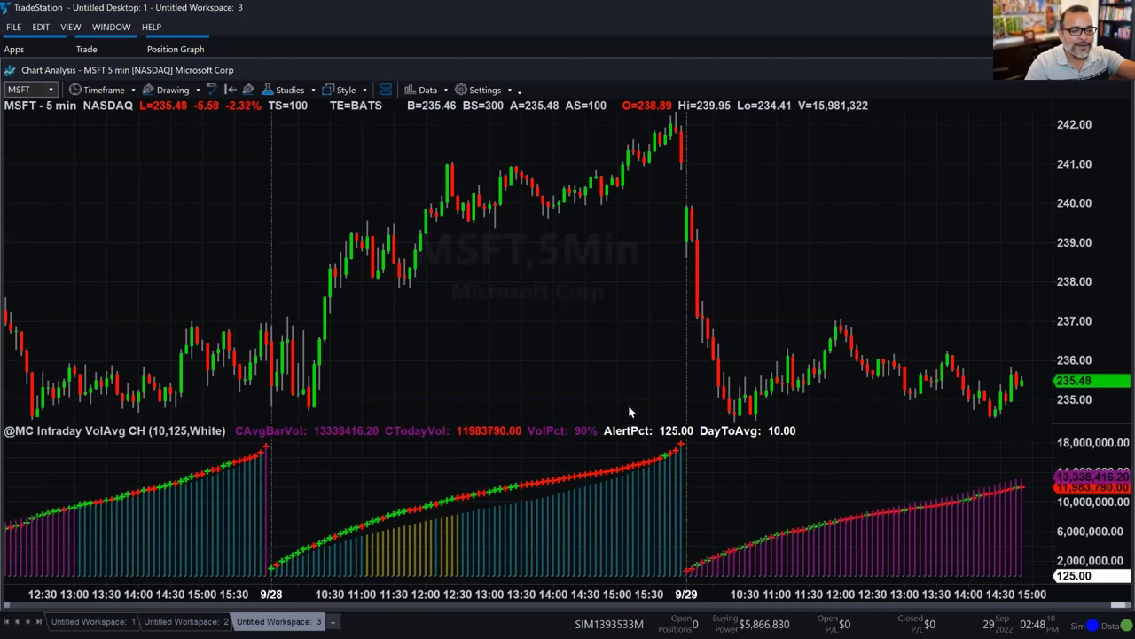
double_click(597, 532)
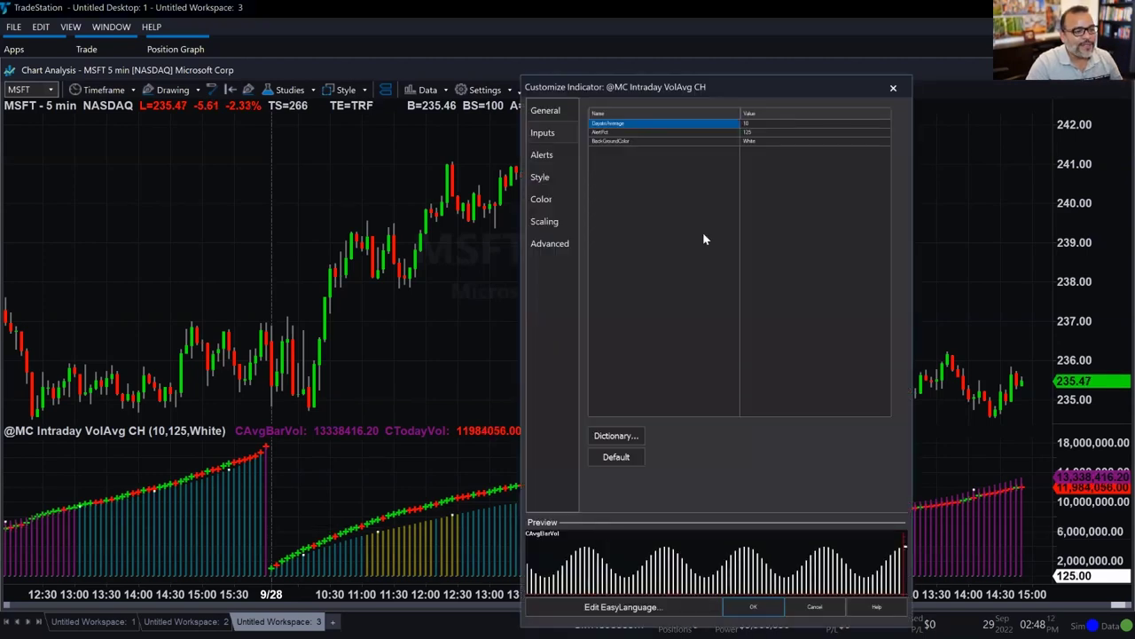
click(754, 140)
double_click(750, 141)
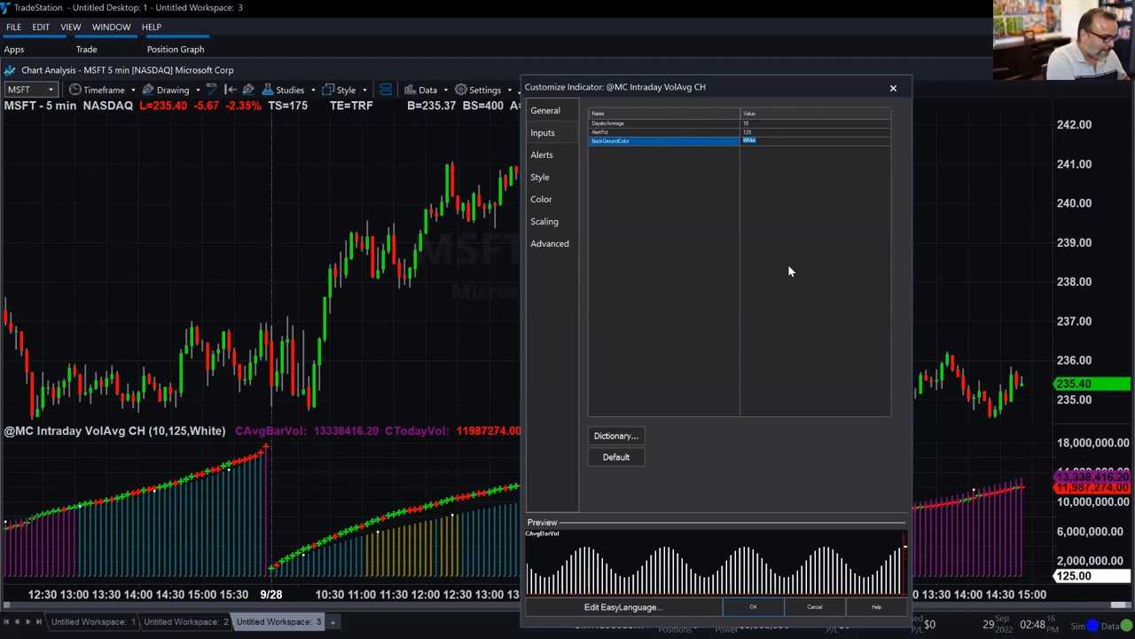
text(Black)
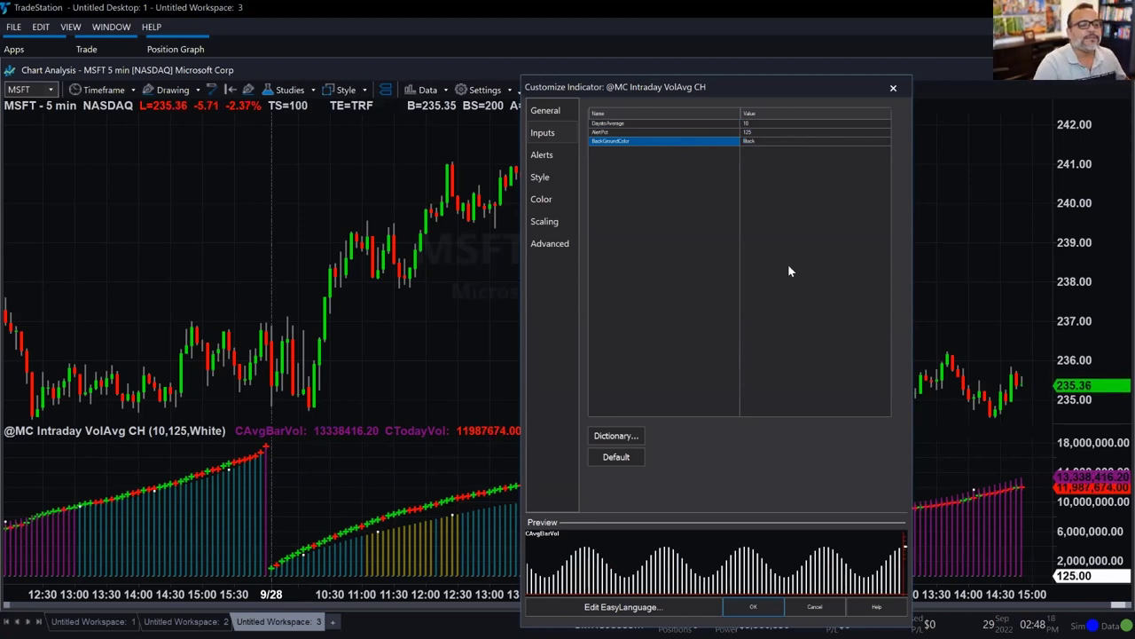
click(752, 607)
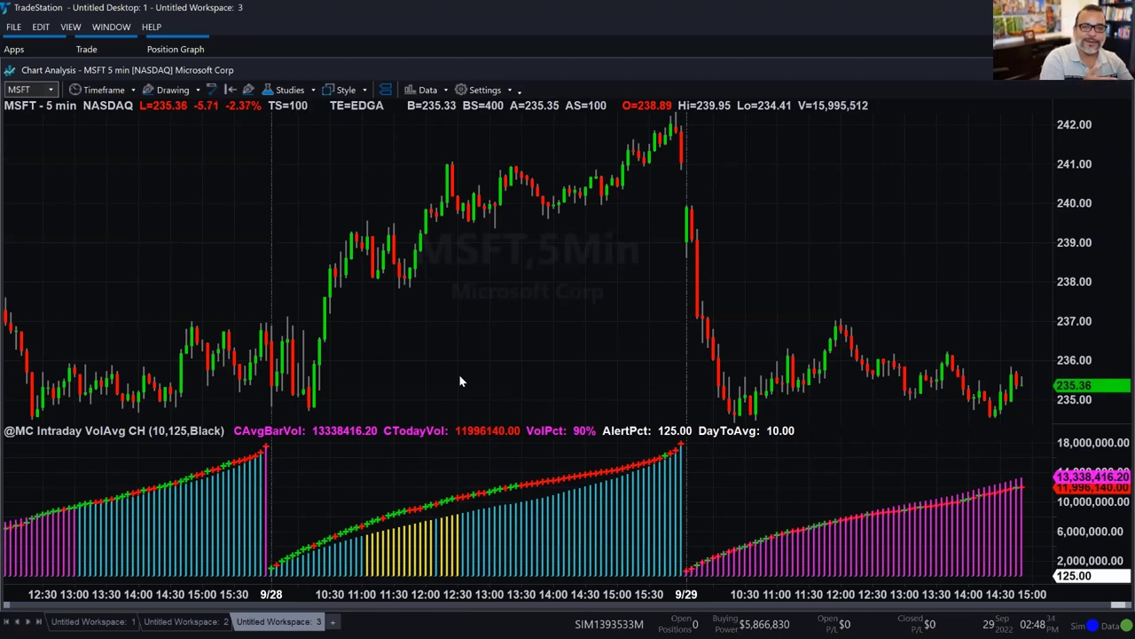
click(326, 622)
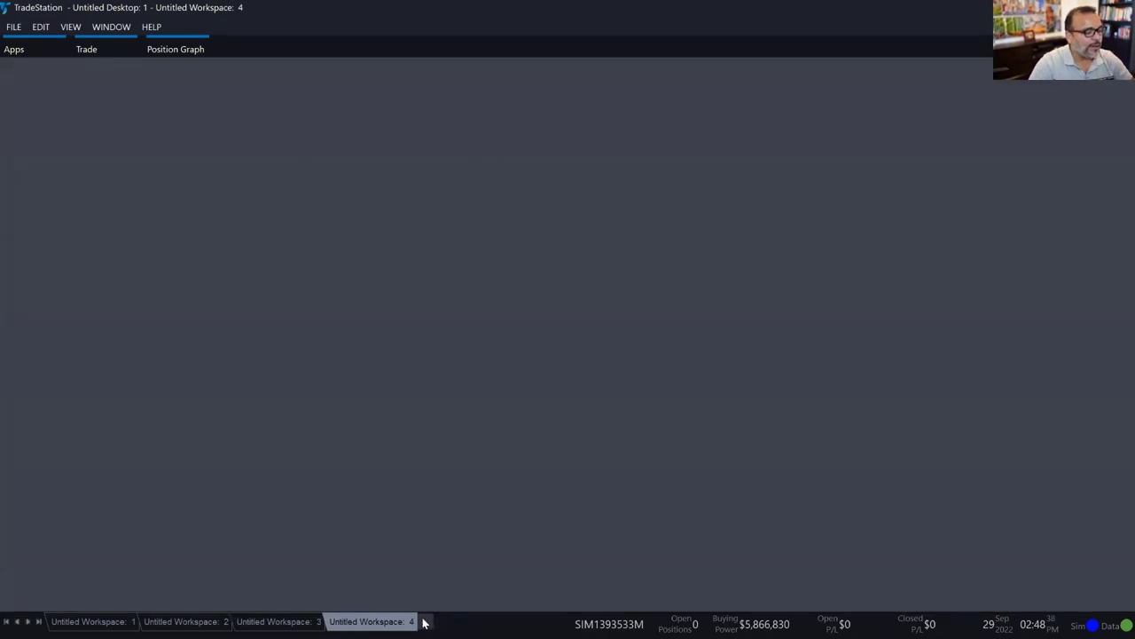
right_click(359, 624)
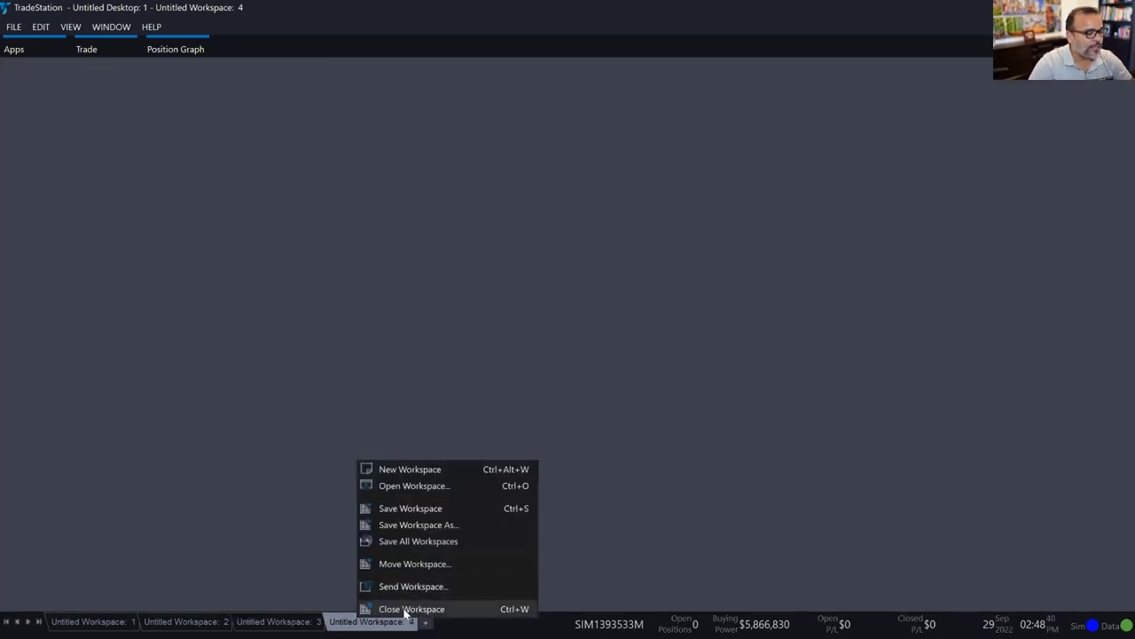
click(381, 609)
Switch to the second workspace, which holds the RadarScreen window.
click(213, 623)
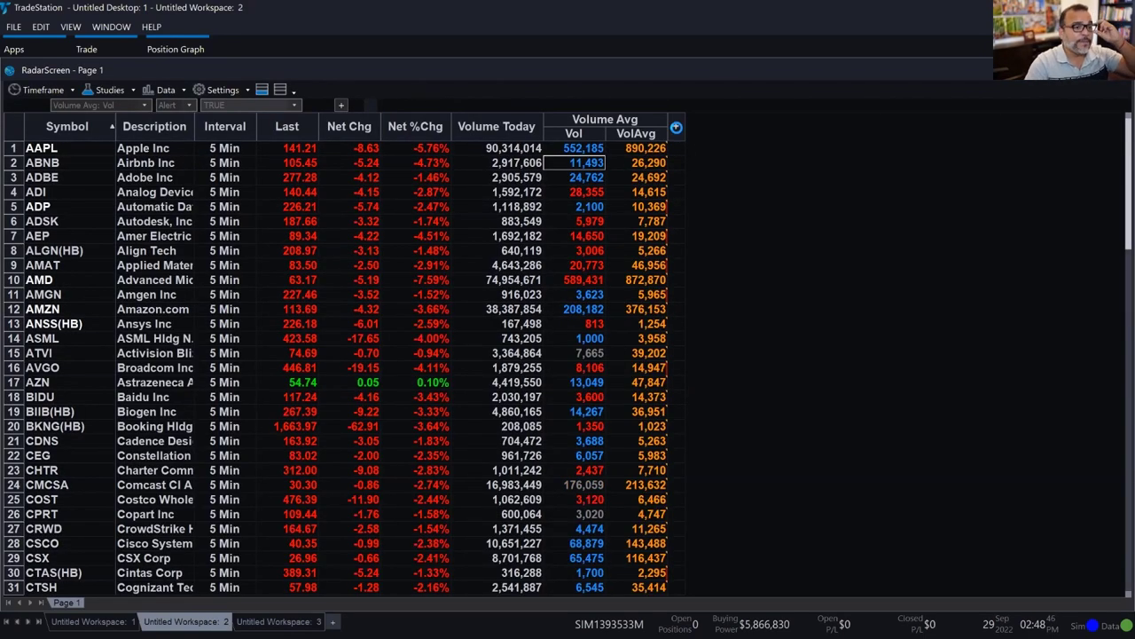
click(676, 128)
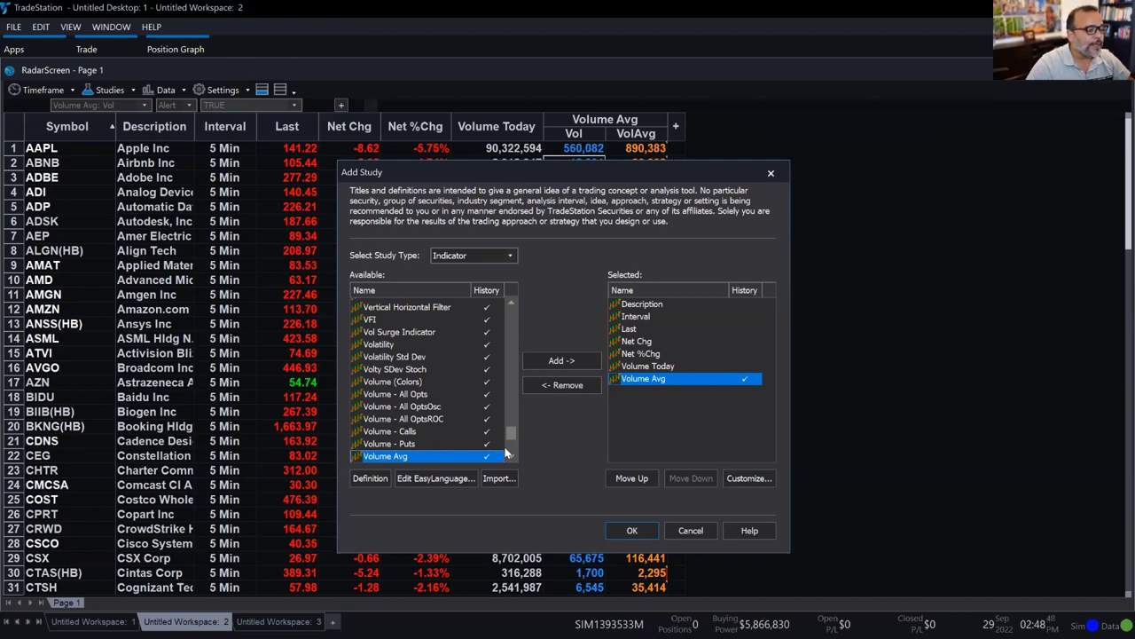
drag(508, 439, 525, 353)
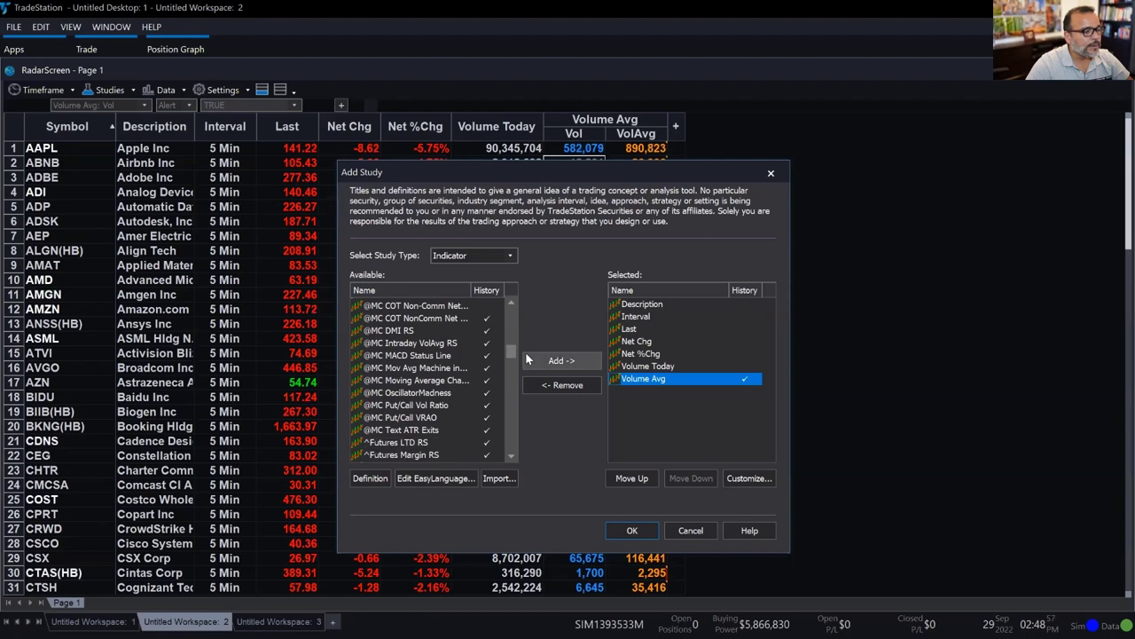
click(446, 343)
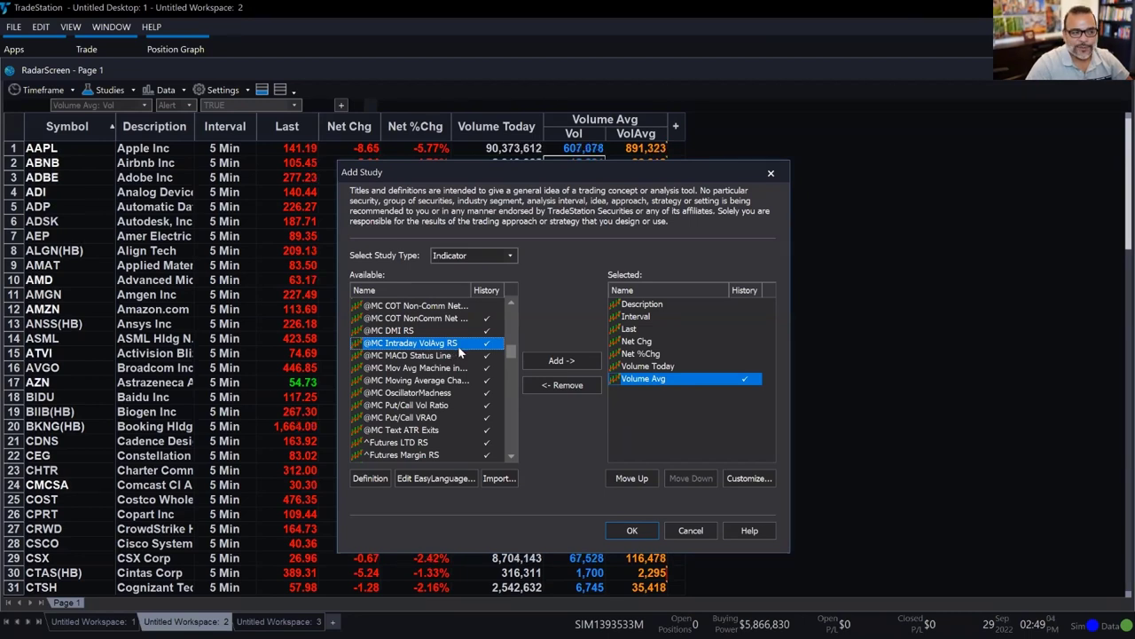
click(543, 362)
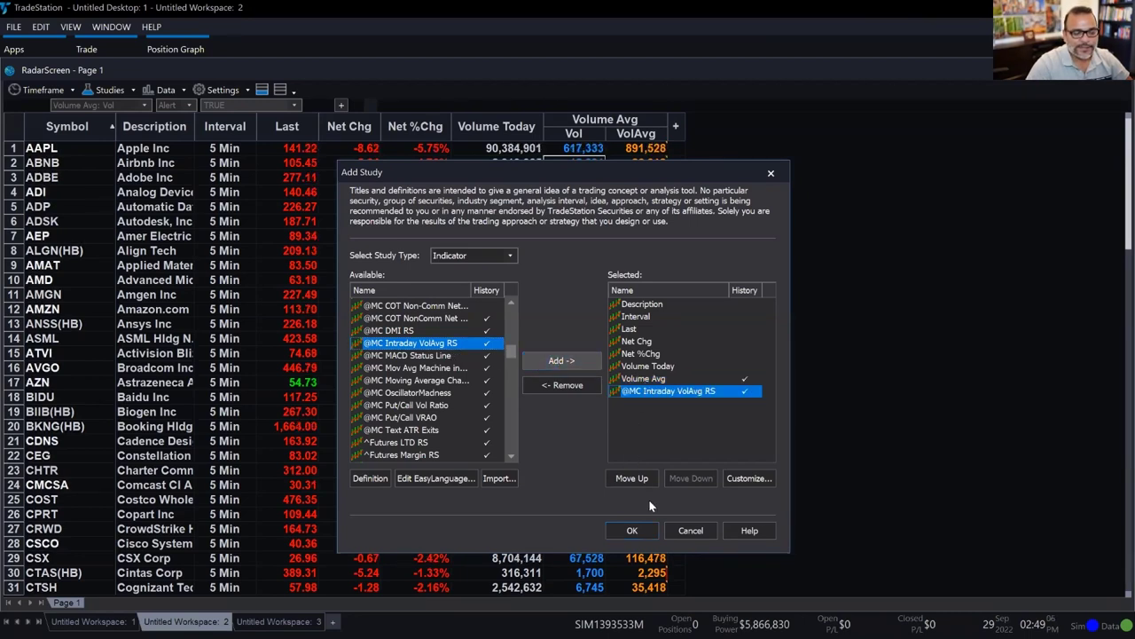
click(632, 531)
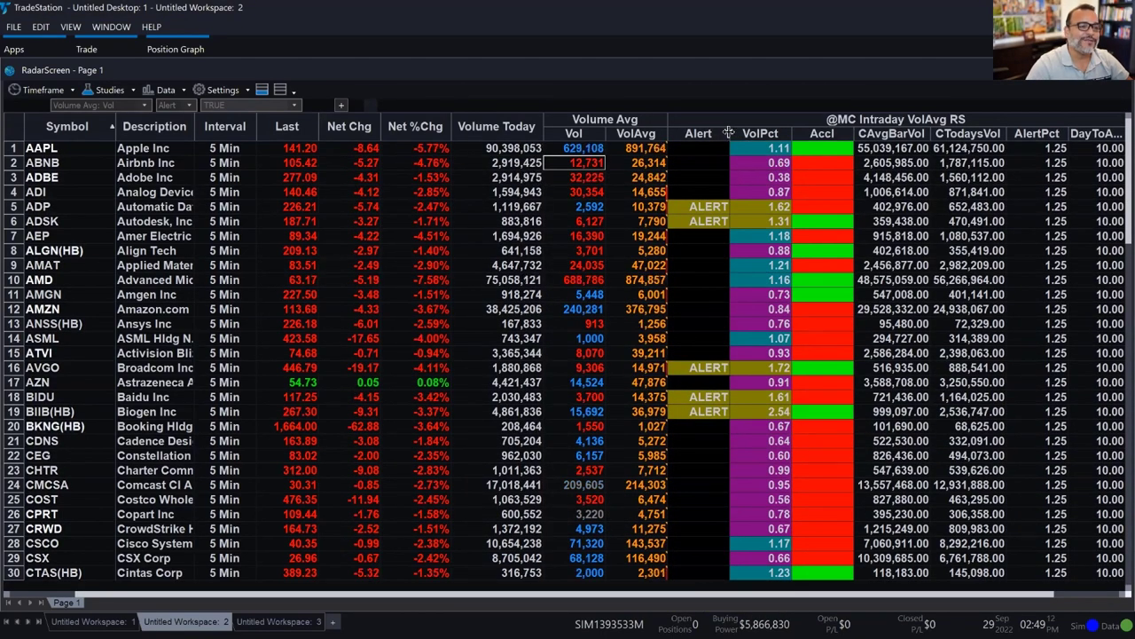
drag(728, 132, 807, 133)
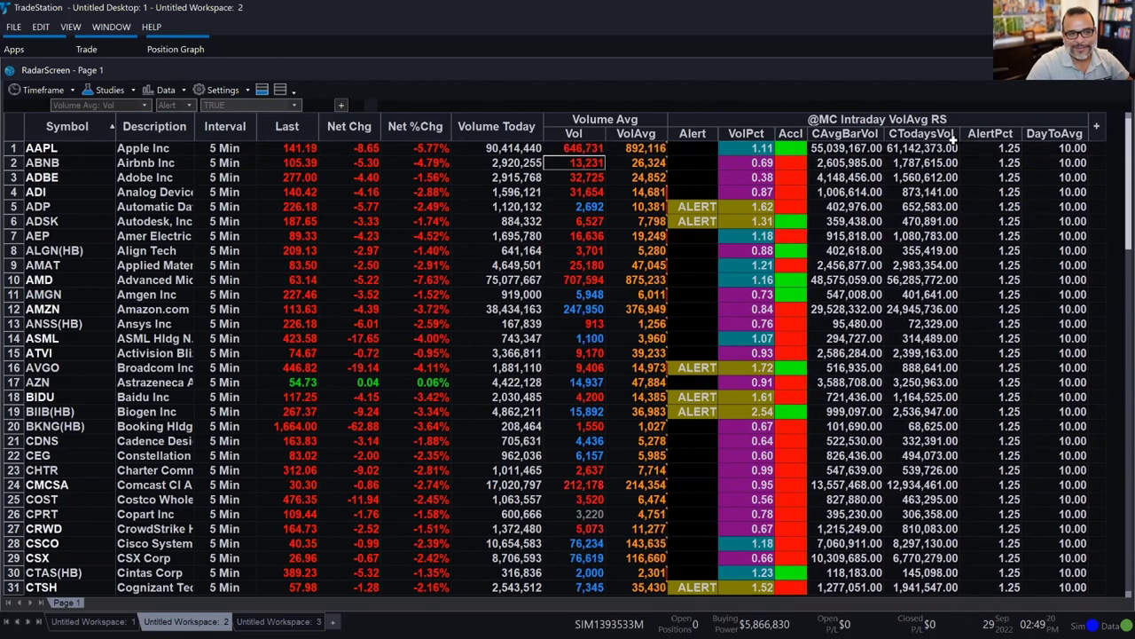
click(1033, 312)
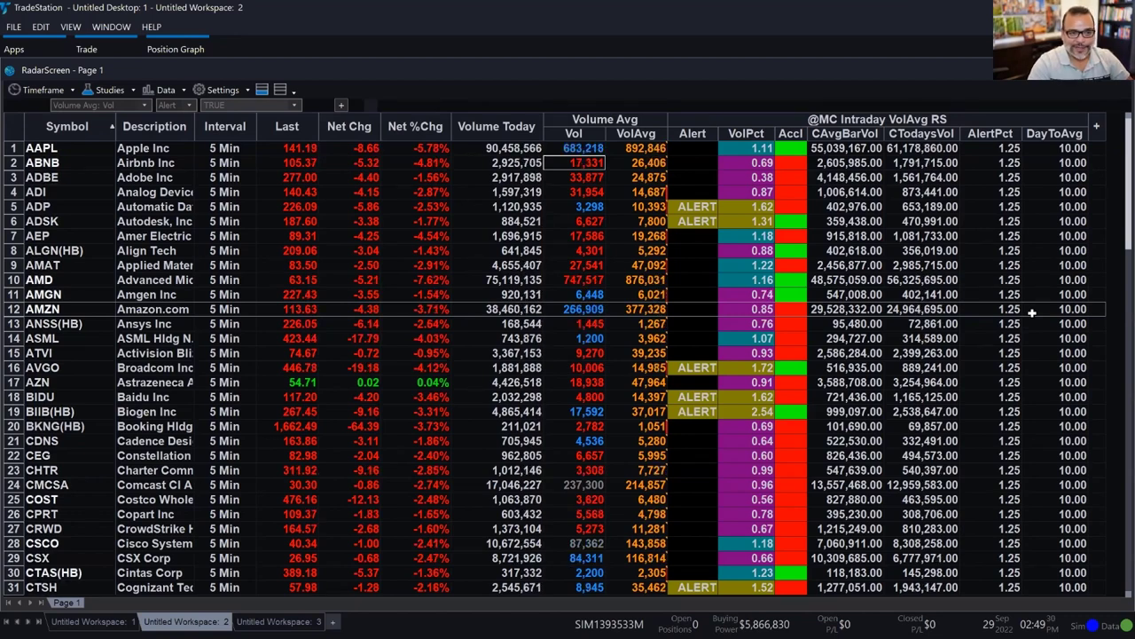
click(985, 133)
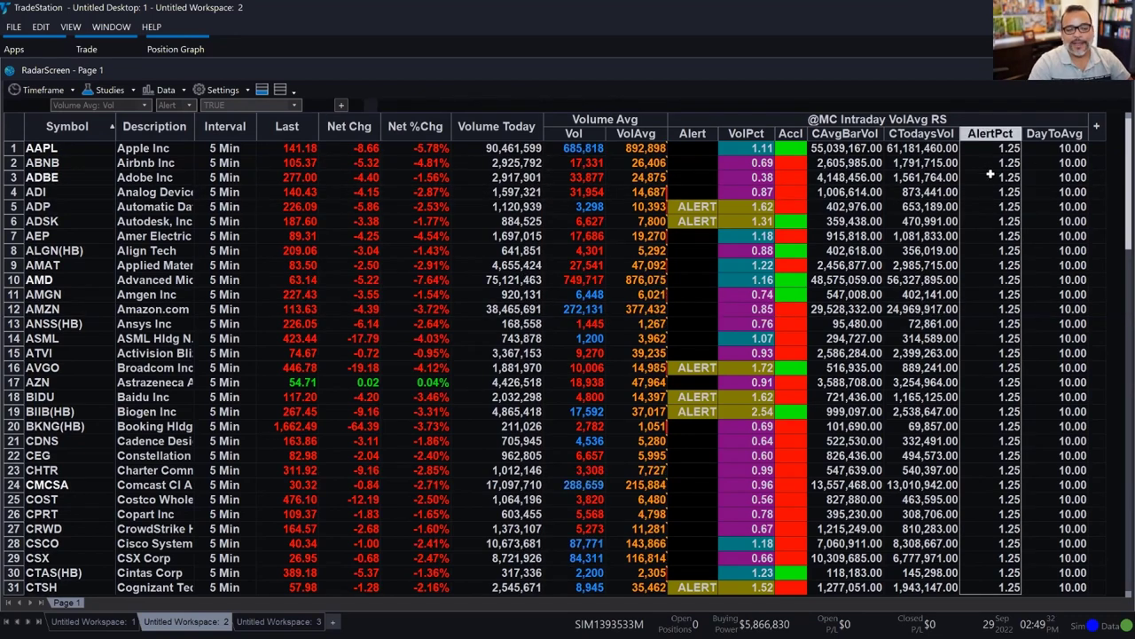
click(1060, 135)
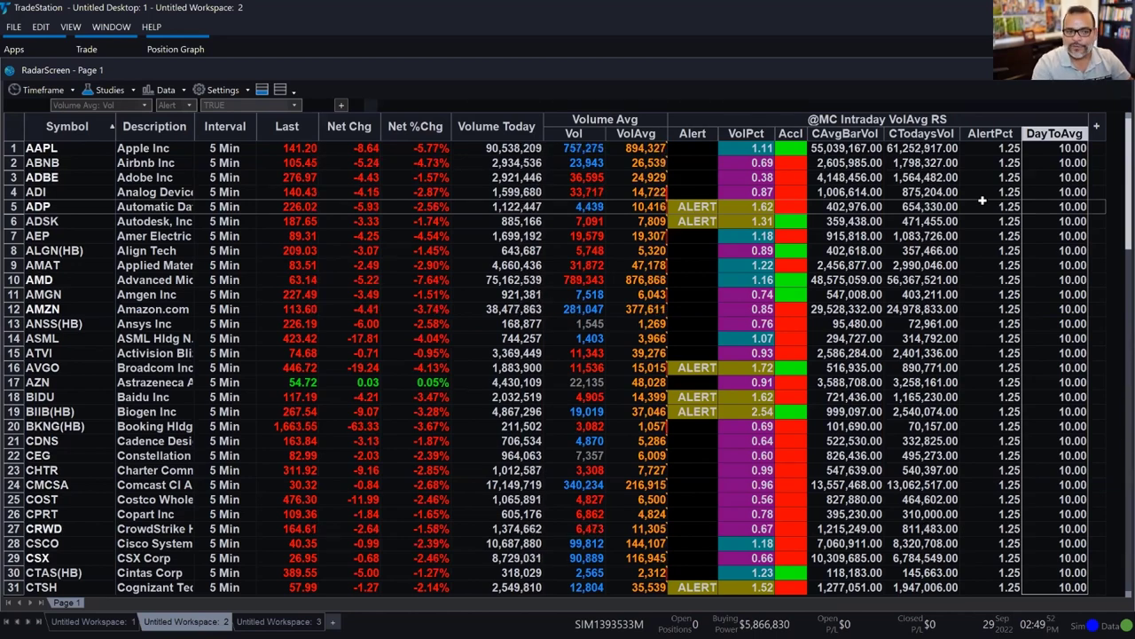
right_click(1044, 139)
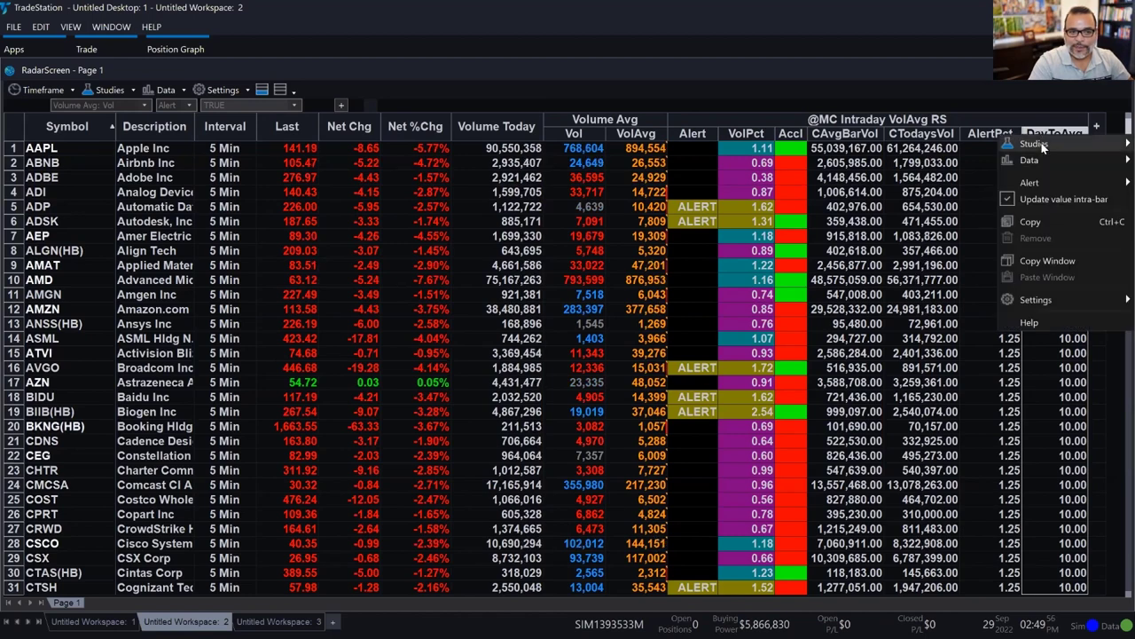
mouse_move(1038, 143)
mouse_move(896, 159)
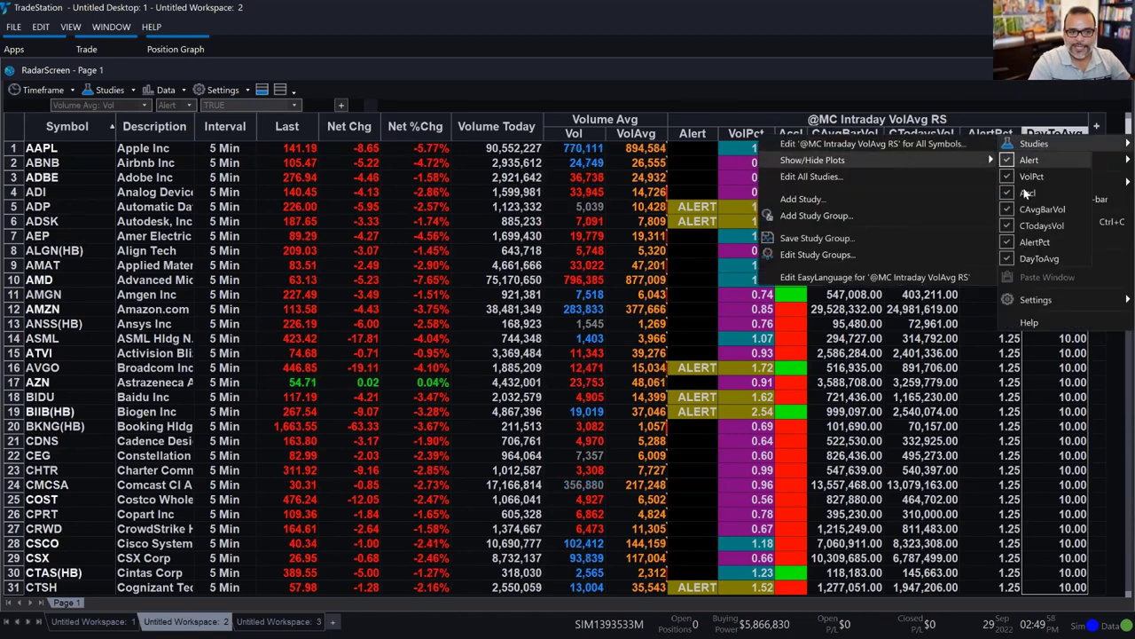
click(1011, 259)
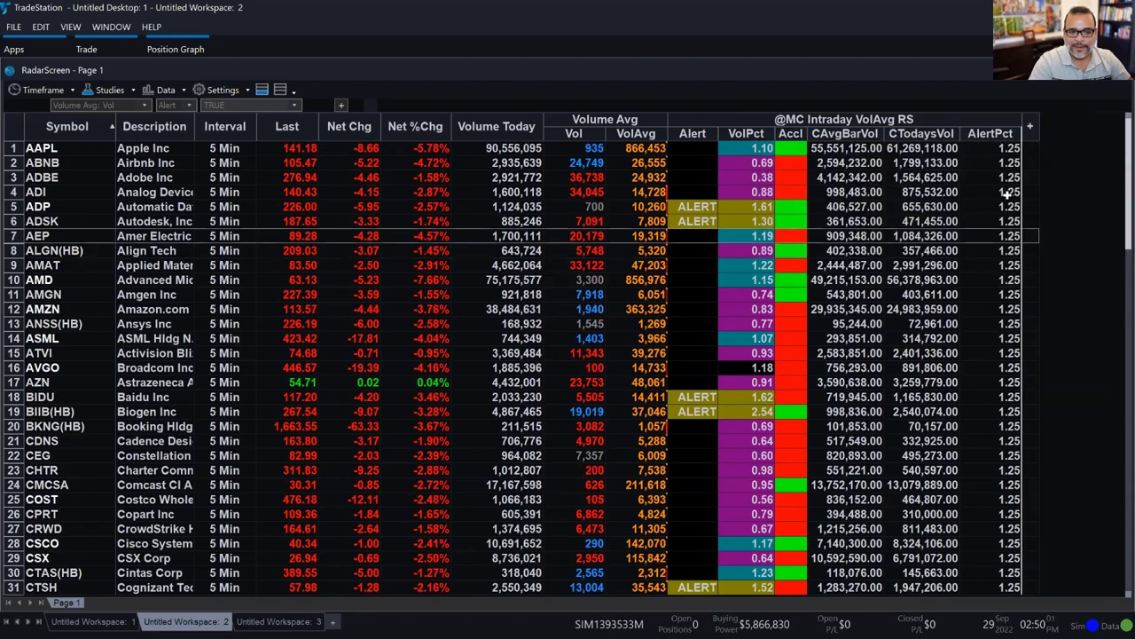
right_click(979, 119)
mouse_move(1022, 132)
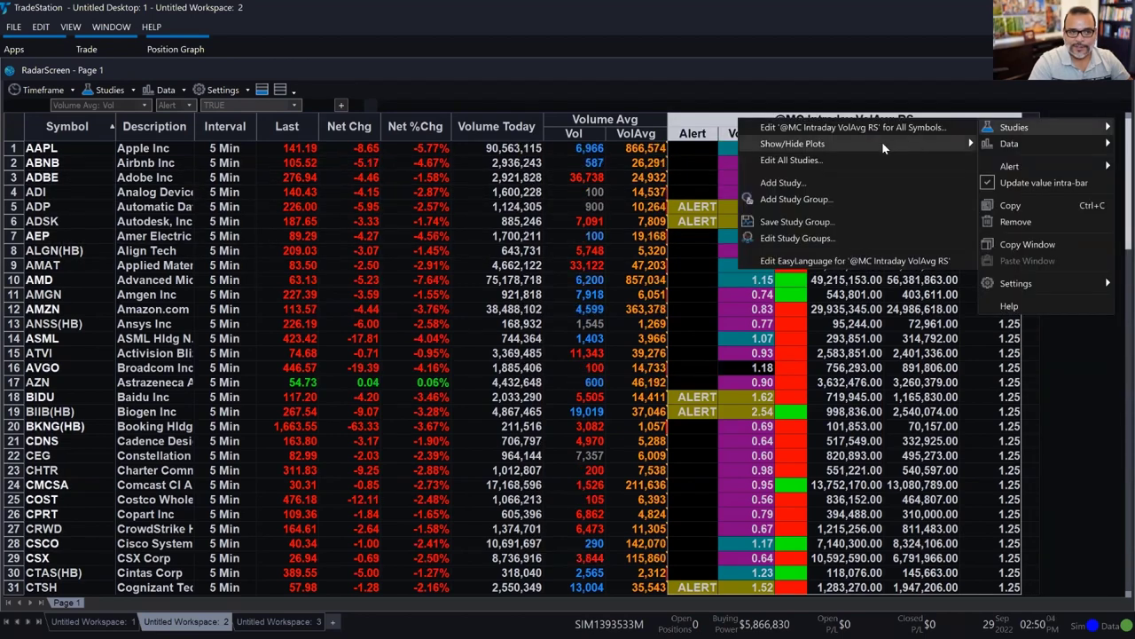
mouse_move(881, 143)
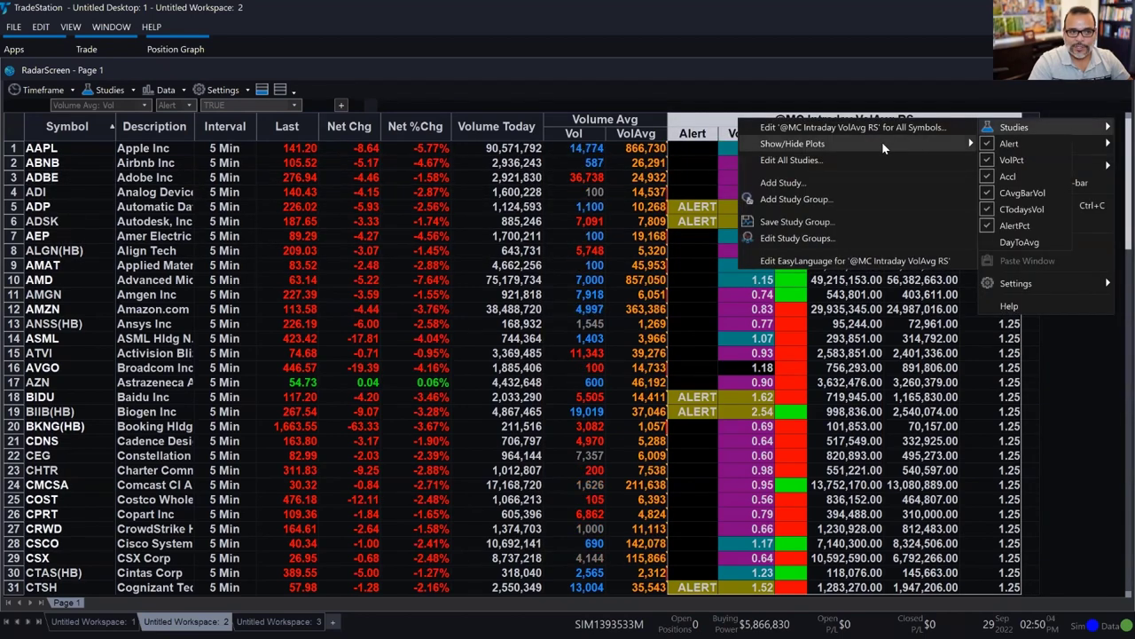
click(1003, 225)
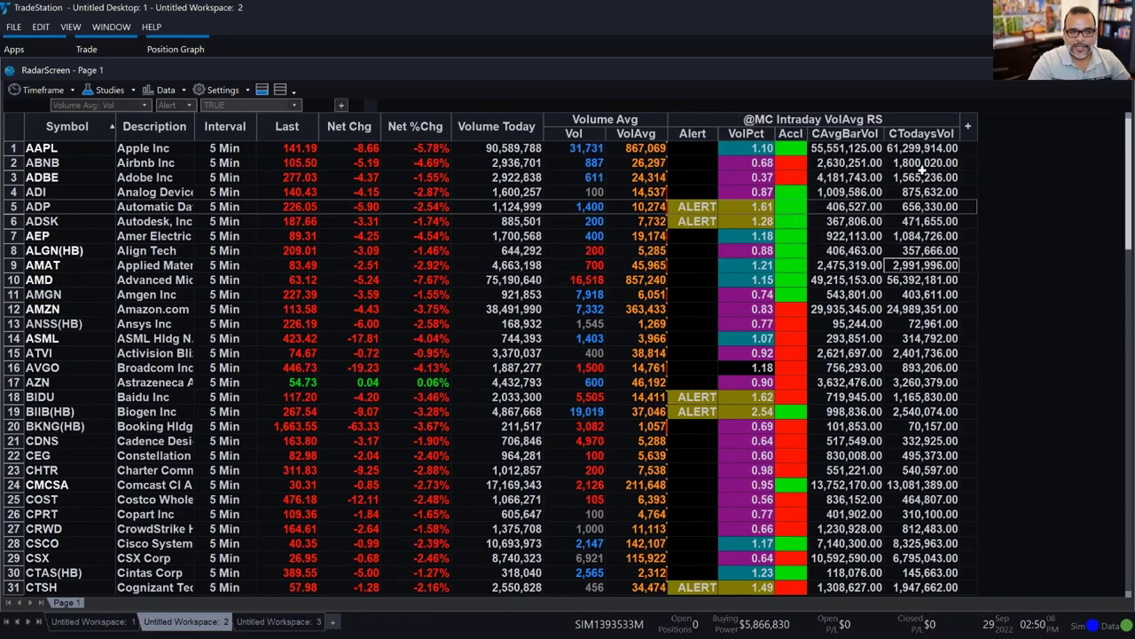
Check the cumulative volume and Accl columns against the MSFT chart in the third workspace, and narrow the RadarScreen's Accl column.
click(920, 133)
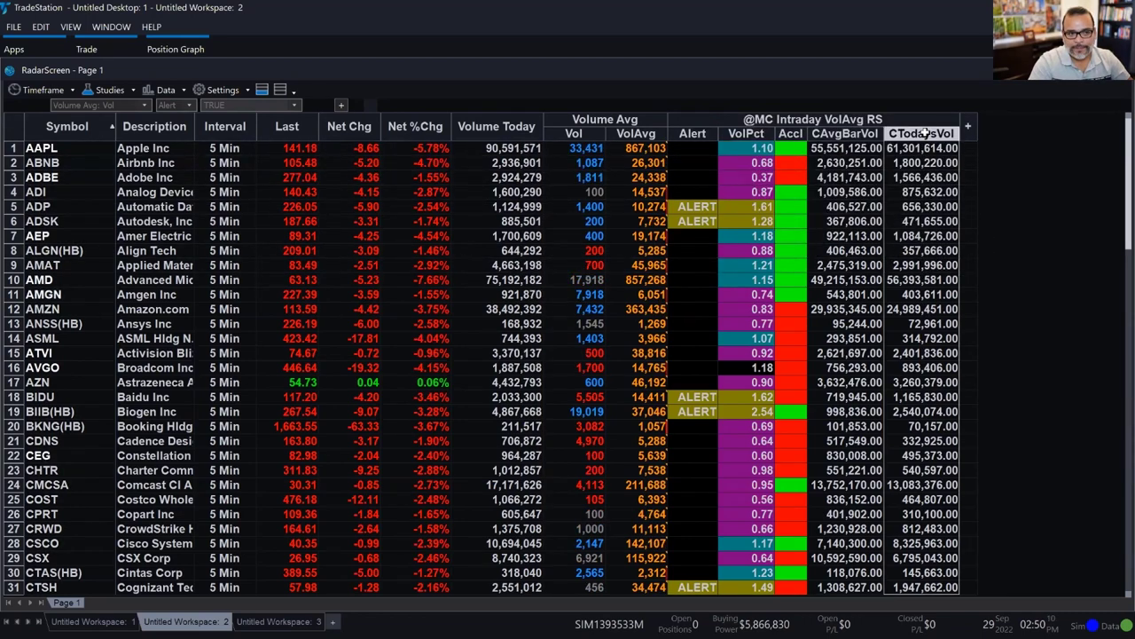
click(847, 133)
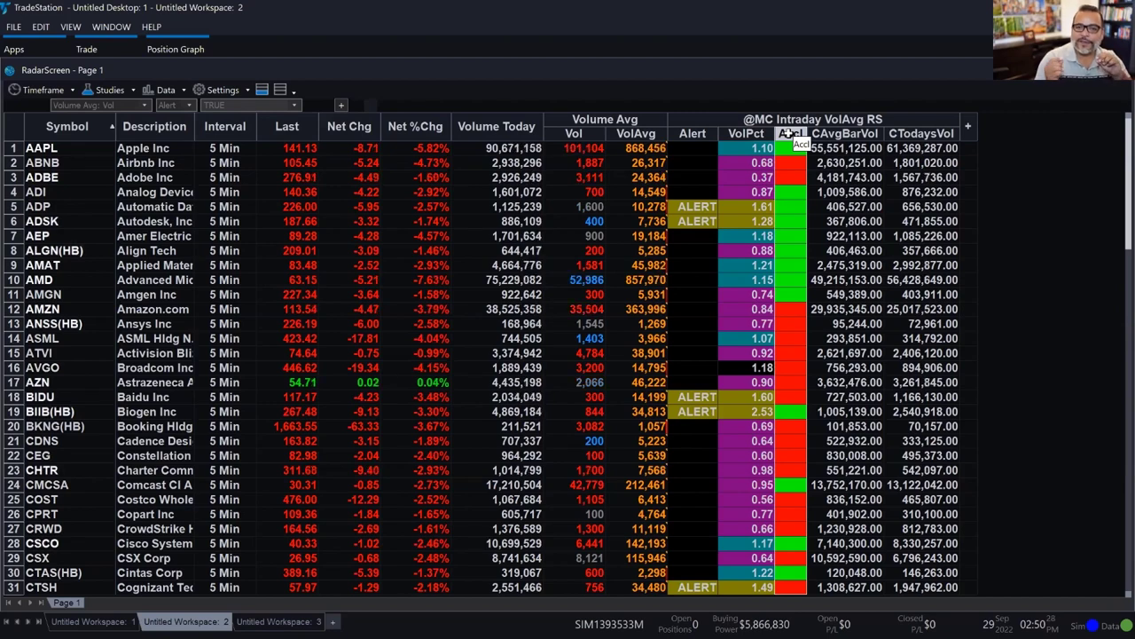
click(120, 624)
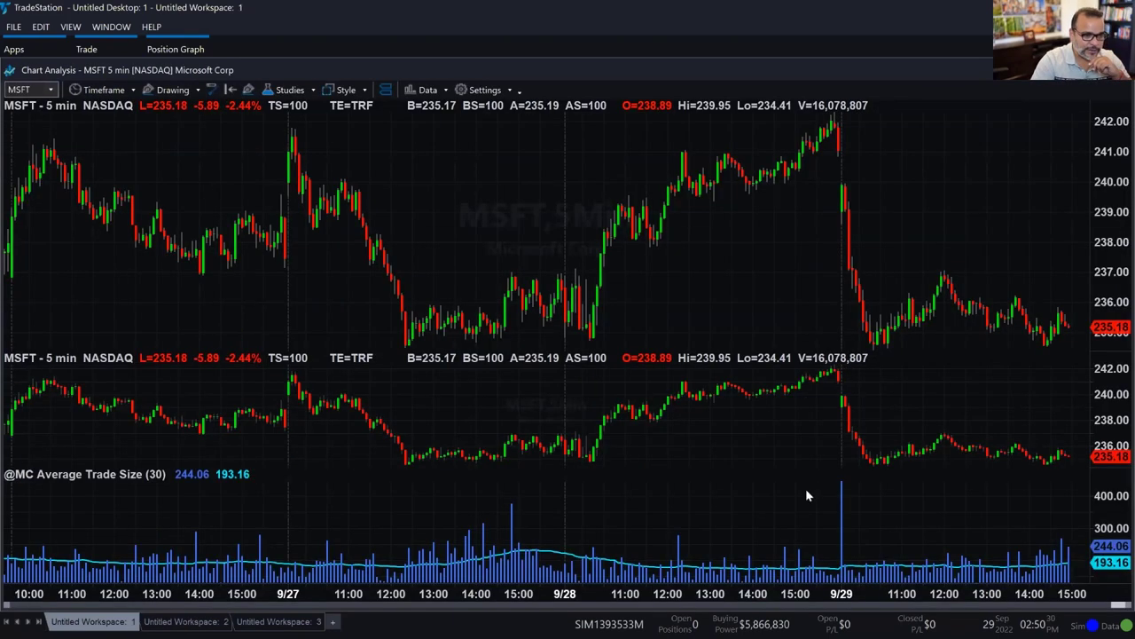
click(275, 621)
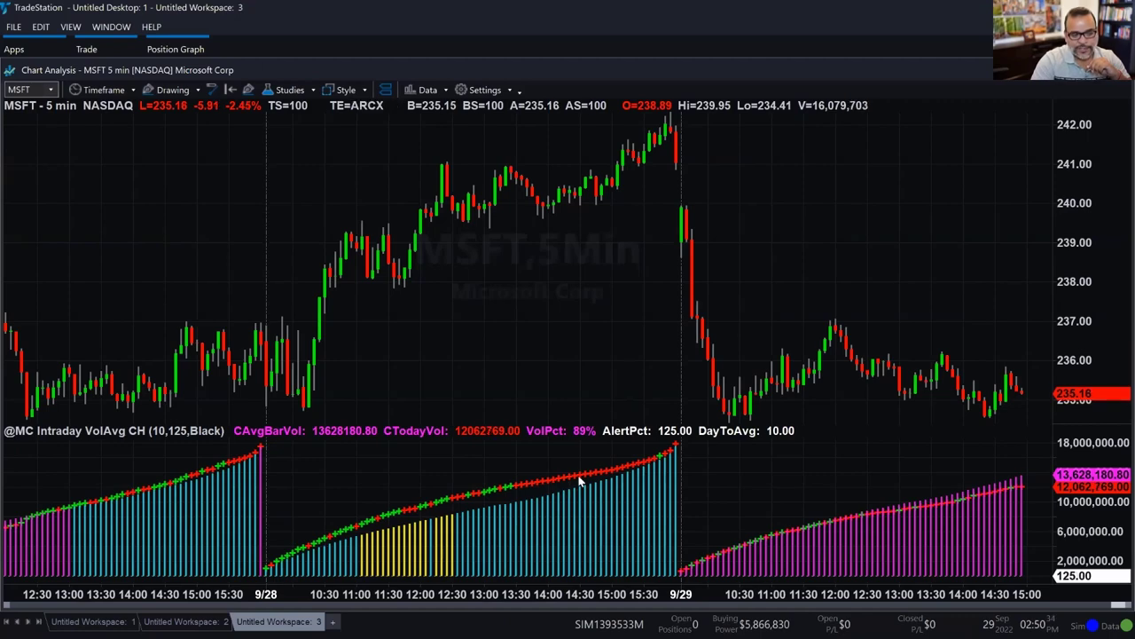
click(218, 621)
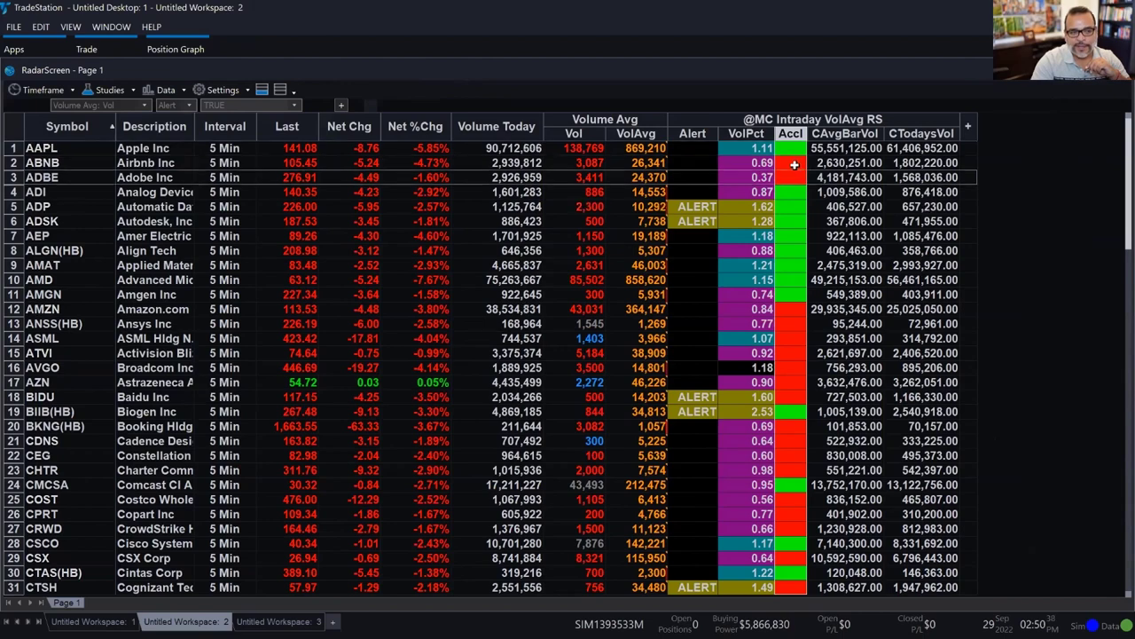
drag(806, 133, 784, 133)
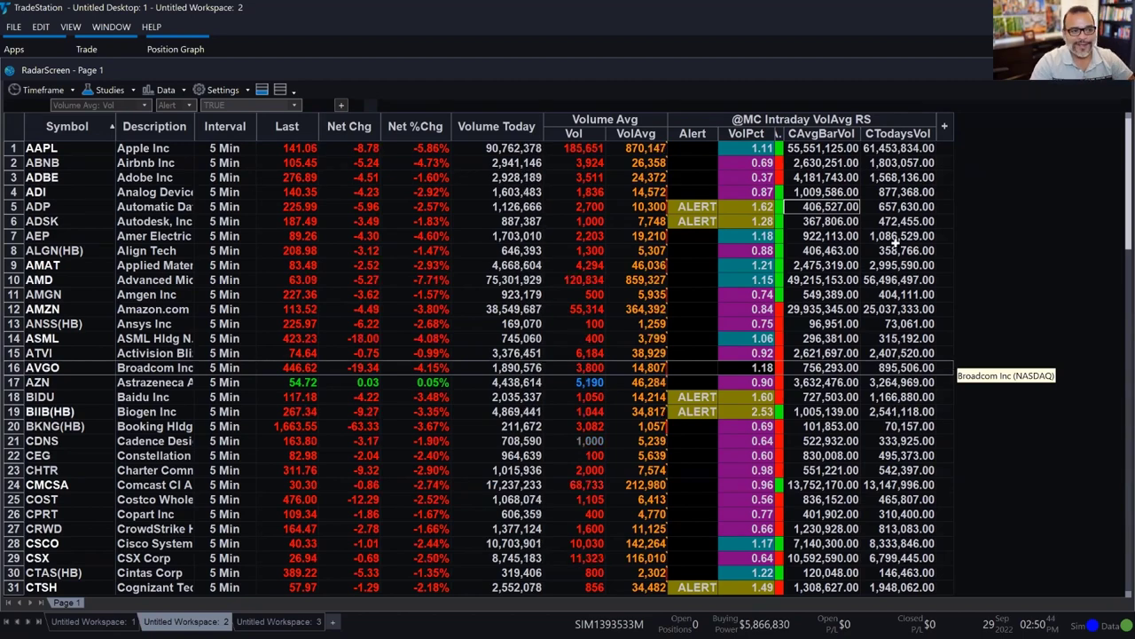
Examine the VolPct and Alert columns, comparing CAvgBarVol with CTodaysVol in the AAPL and ADP rows.
click(746, 134)
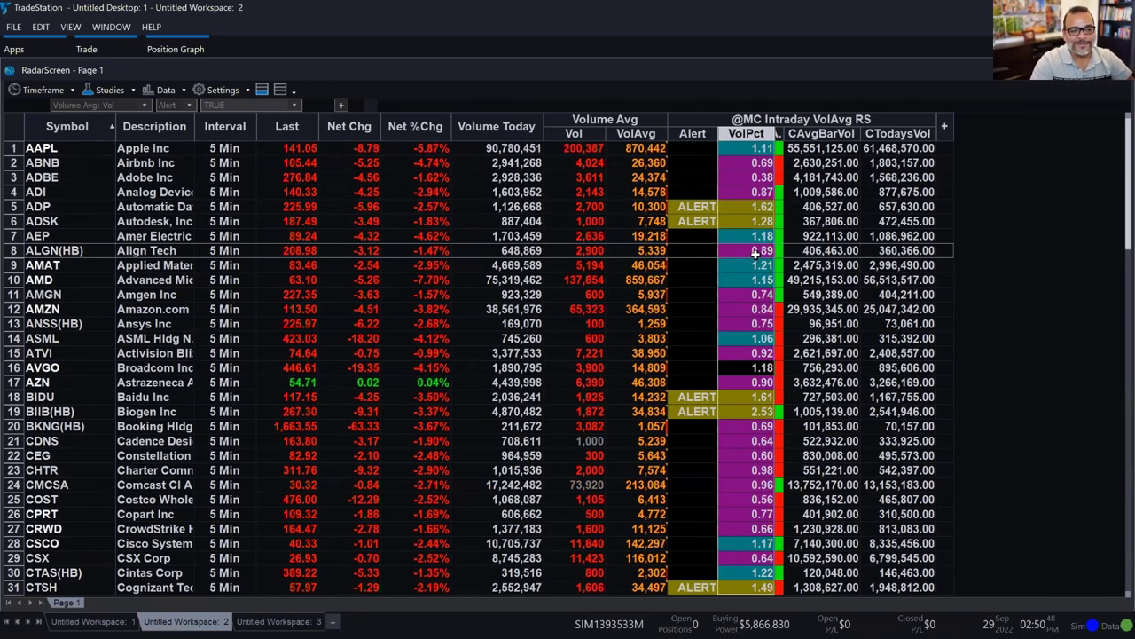
click(695, 133)
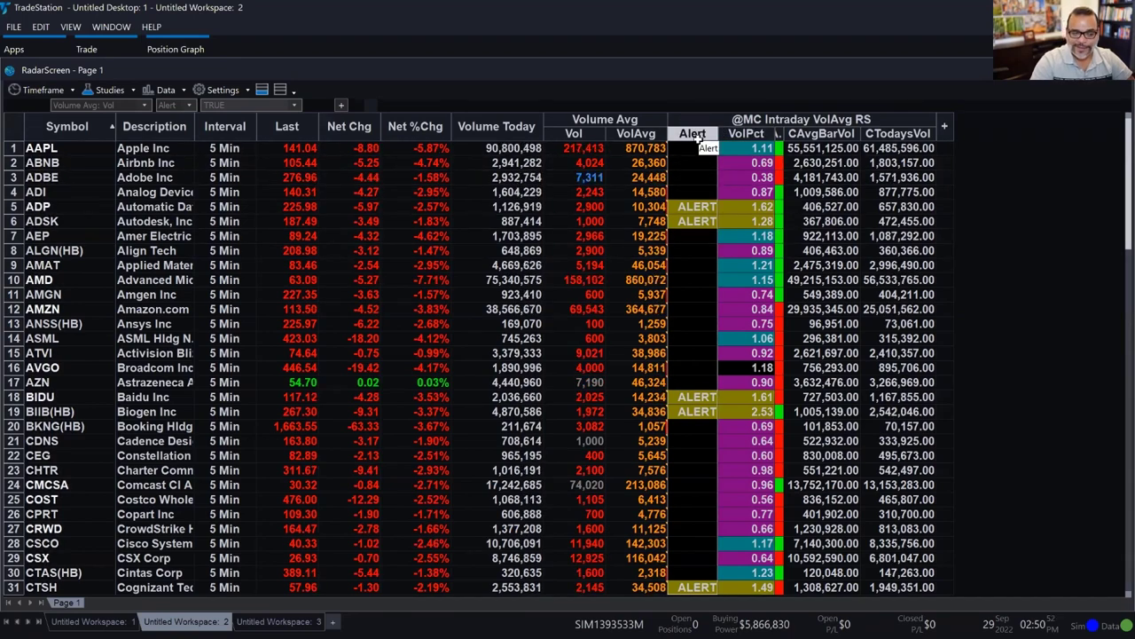
click(748, 133)
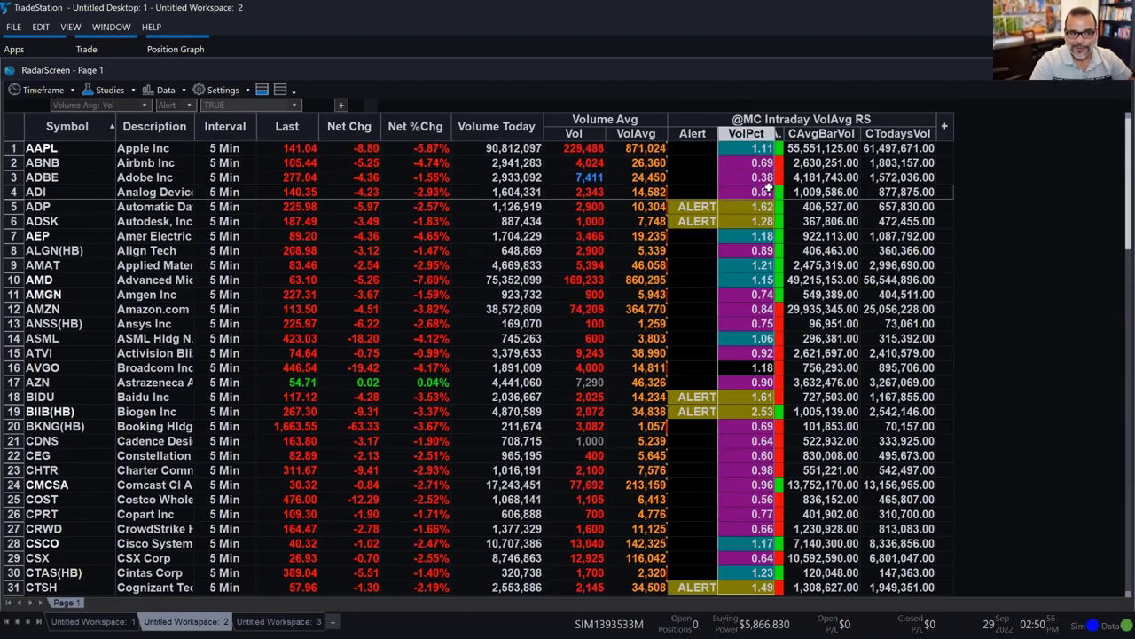
click(865, 160)
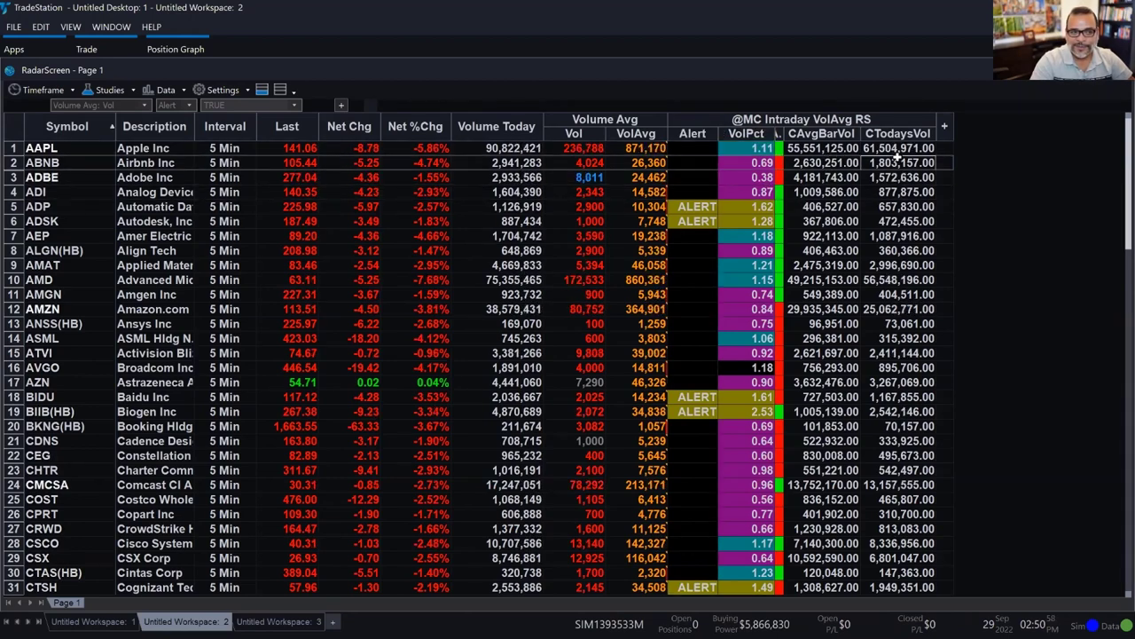
click(834, 152)
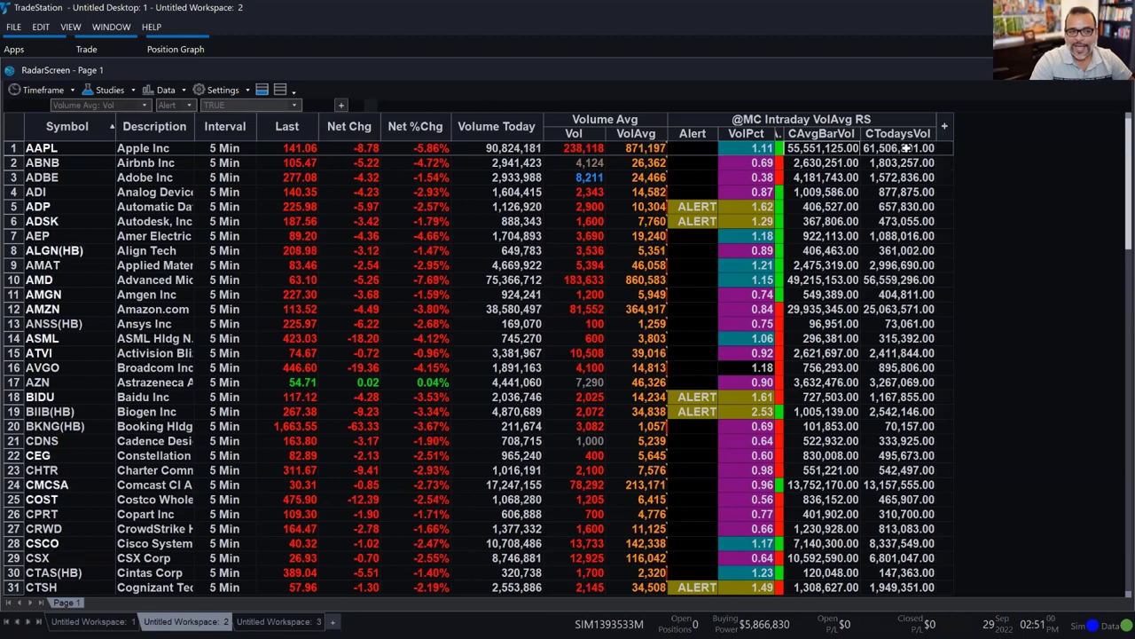
click(898, 191)
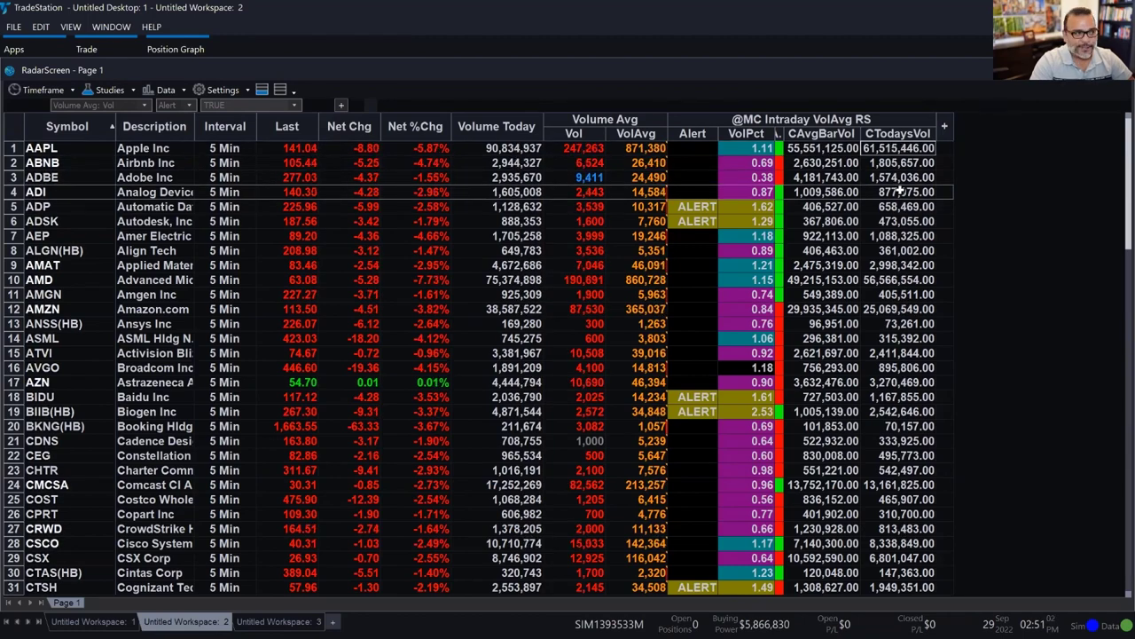
click(836, 148)
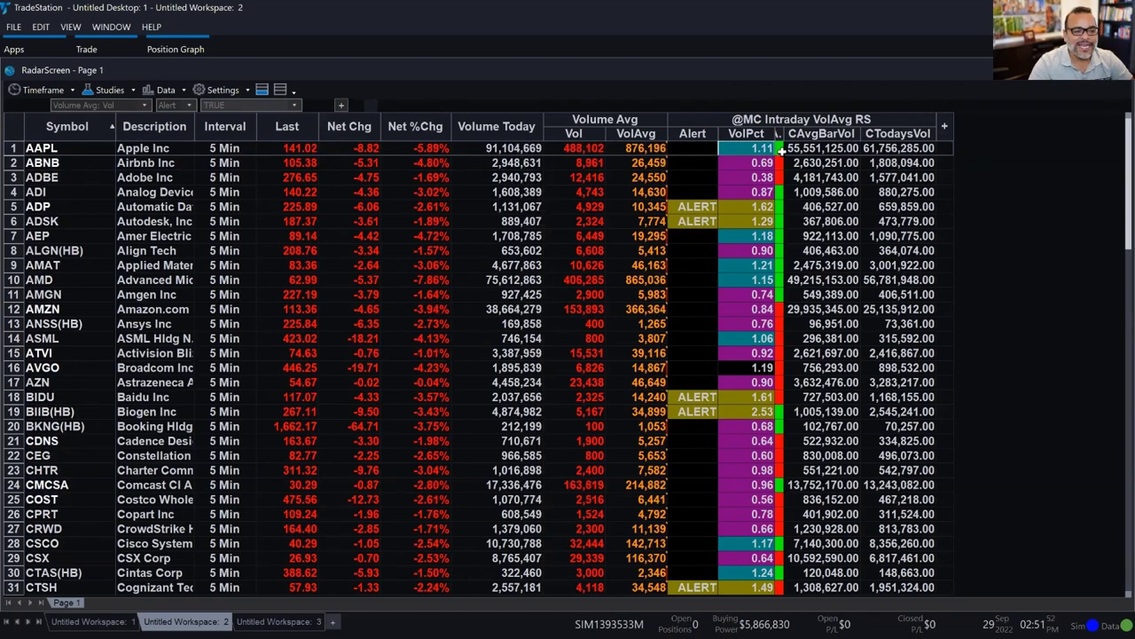
click(843, 151)
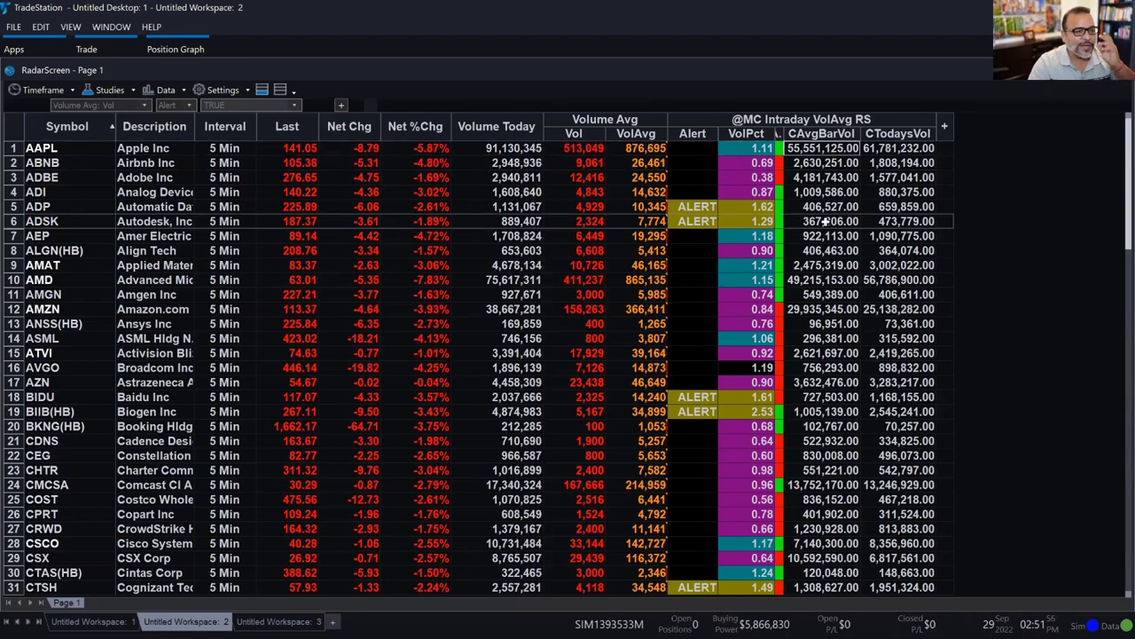
click(55, 207)
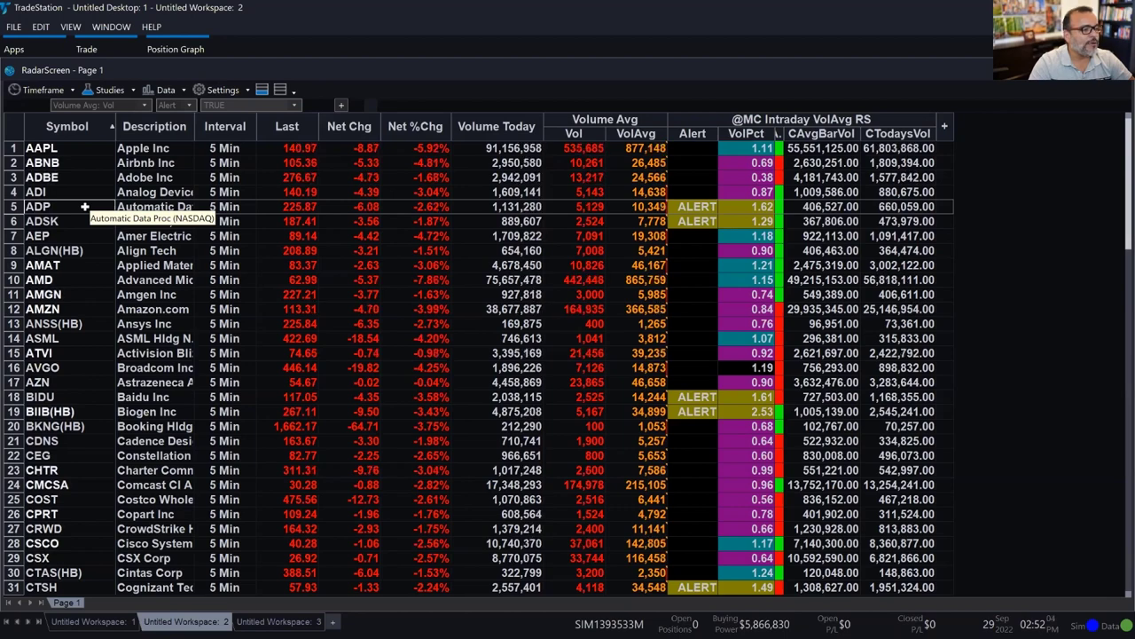
click(832, 210)
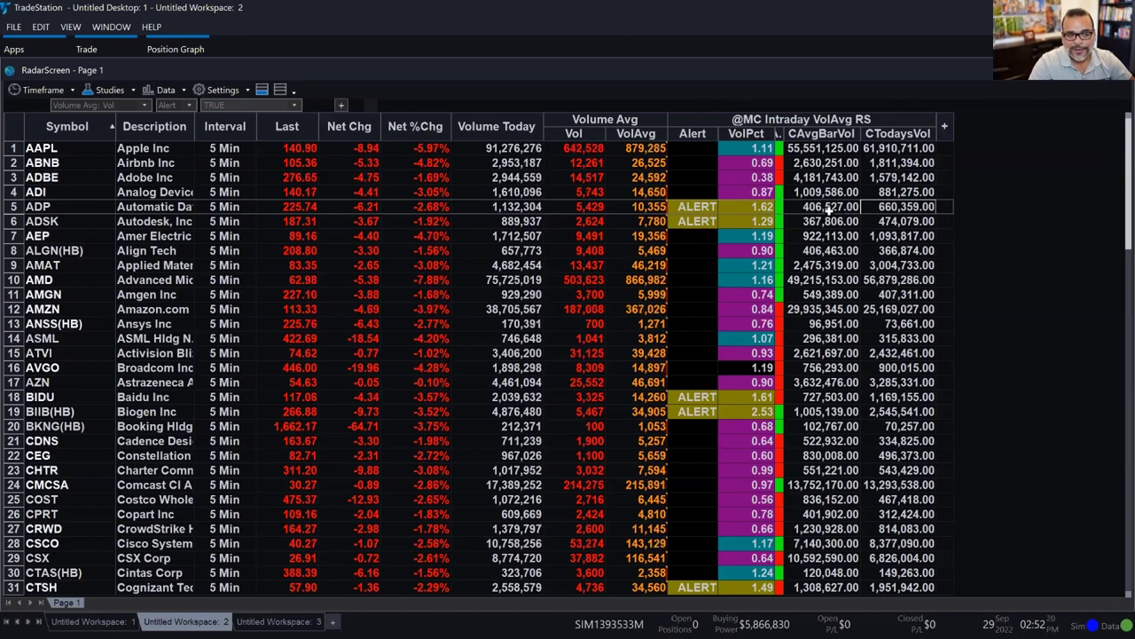
click(704, 221)
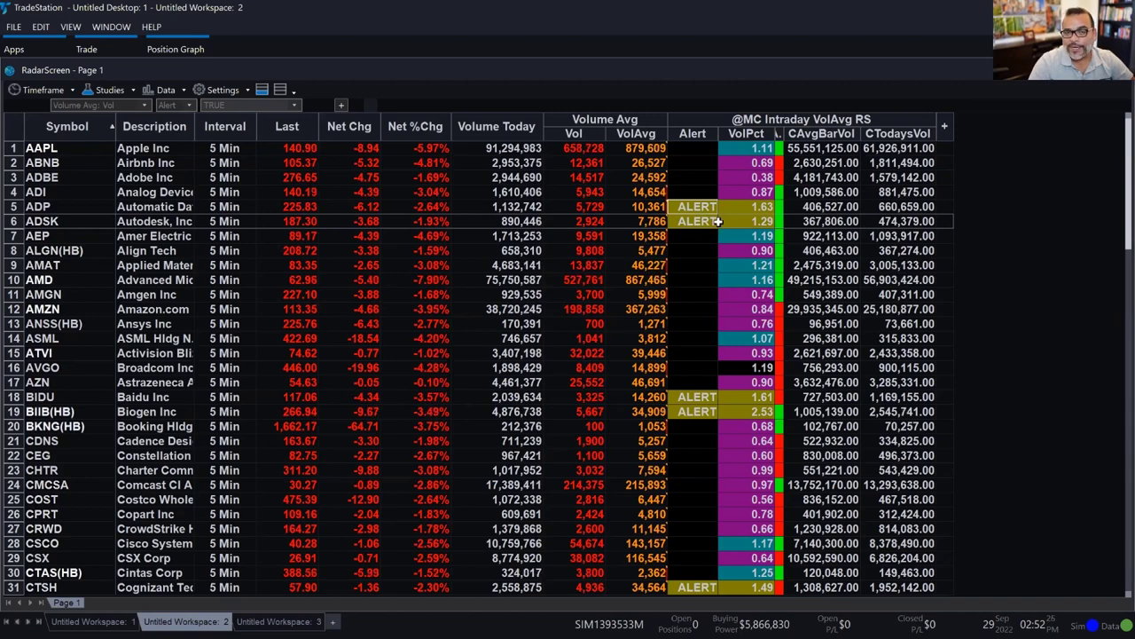
right_click(767, 120)
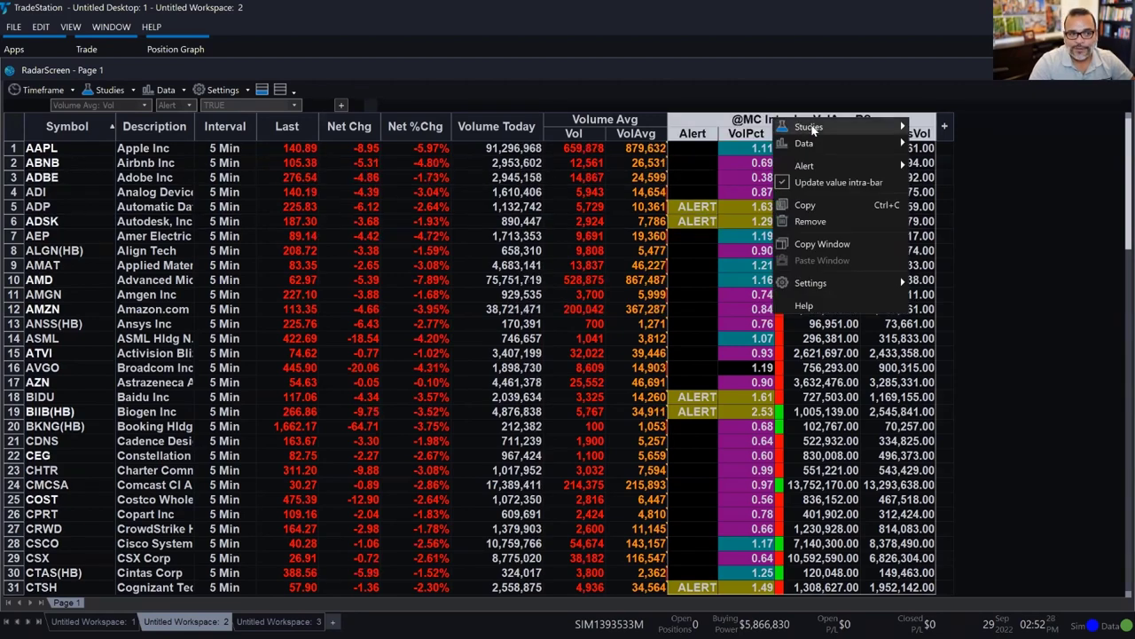
mouse_move(820, 130)
click(648, 127)
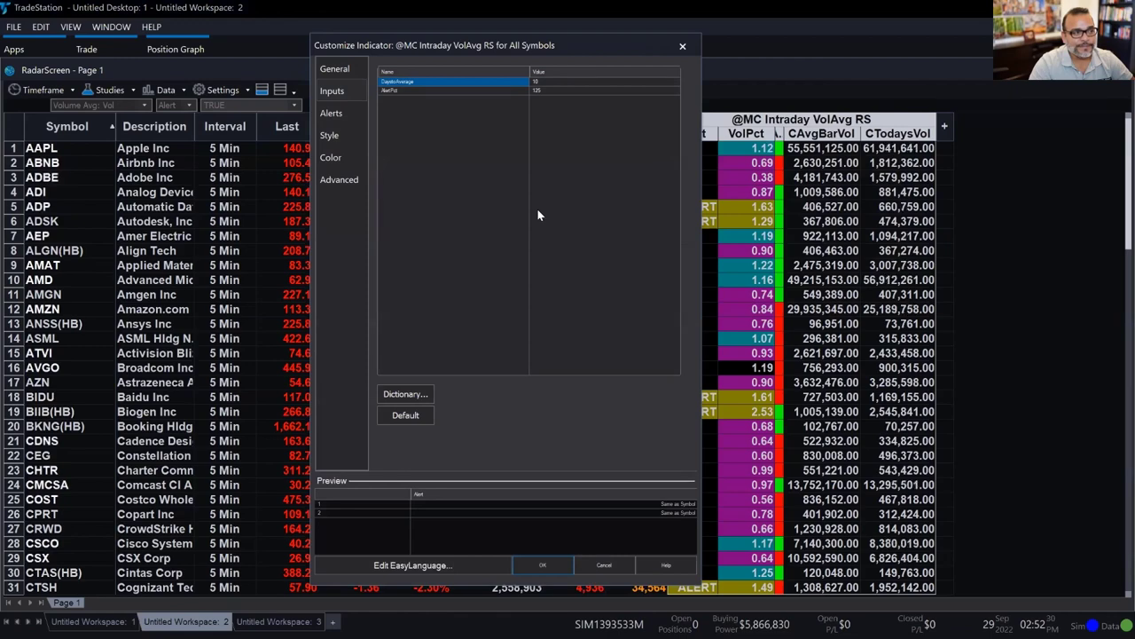
click(548, 90)
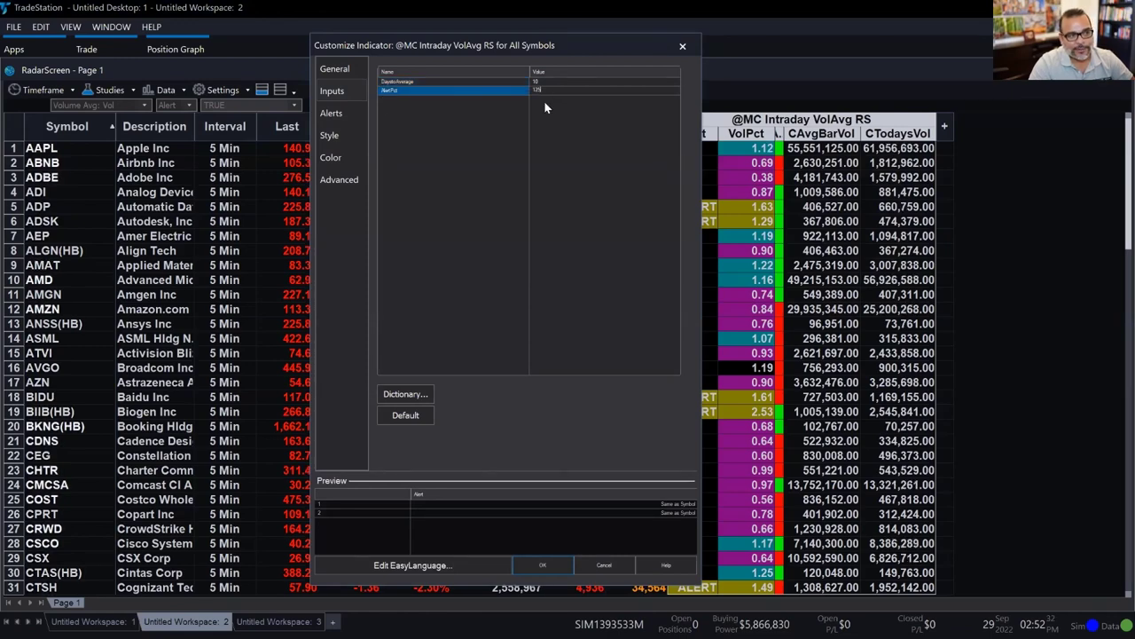
click(604, 565)
click(931, 379)
click(899, 371)
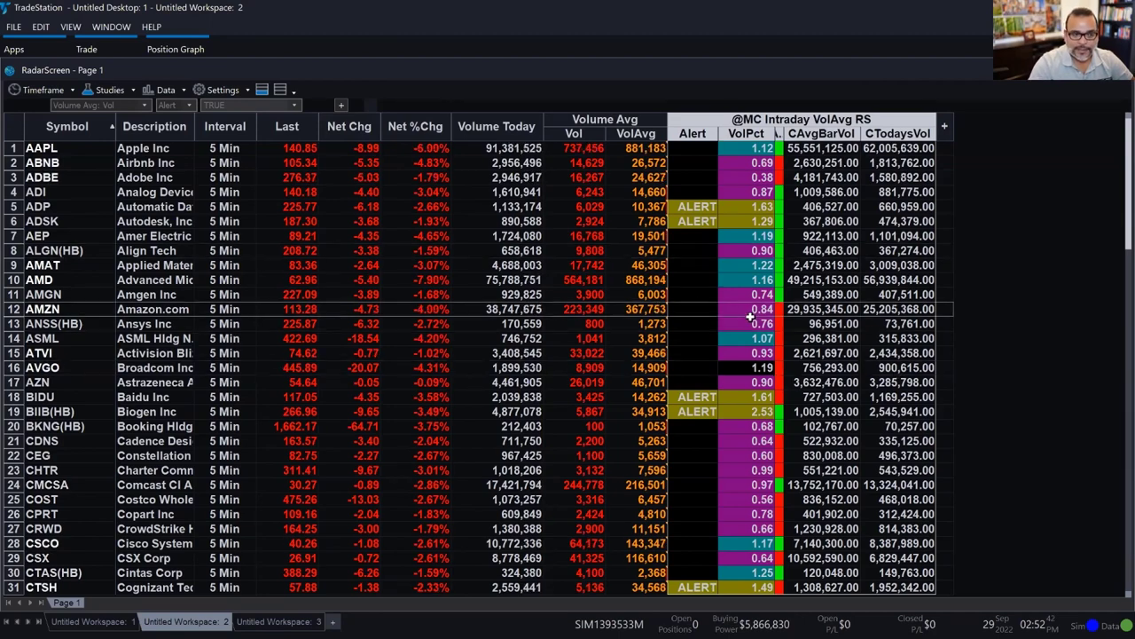
click(847, 277)
click(743, 384)
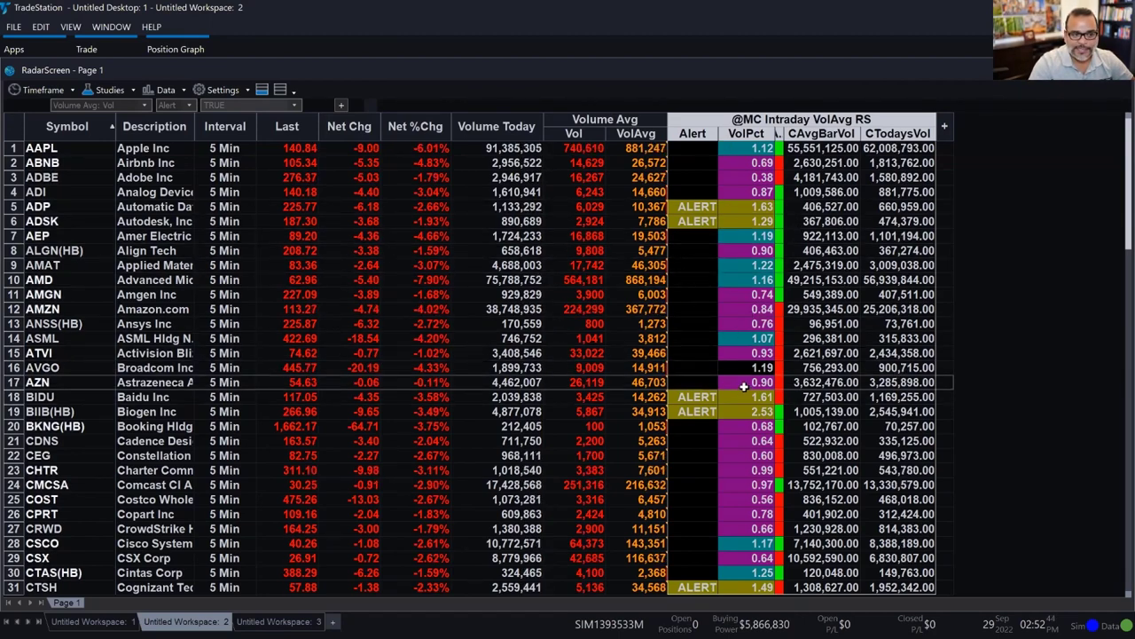
click(700, 133)
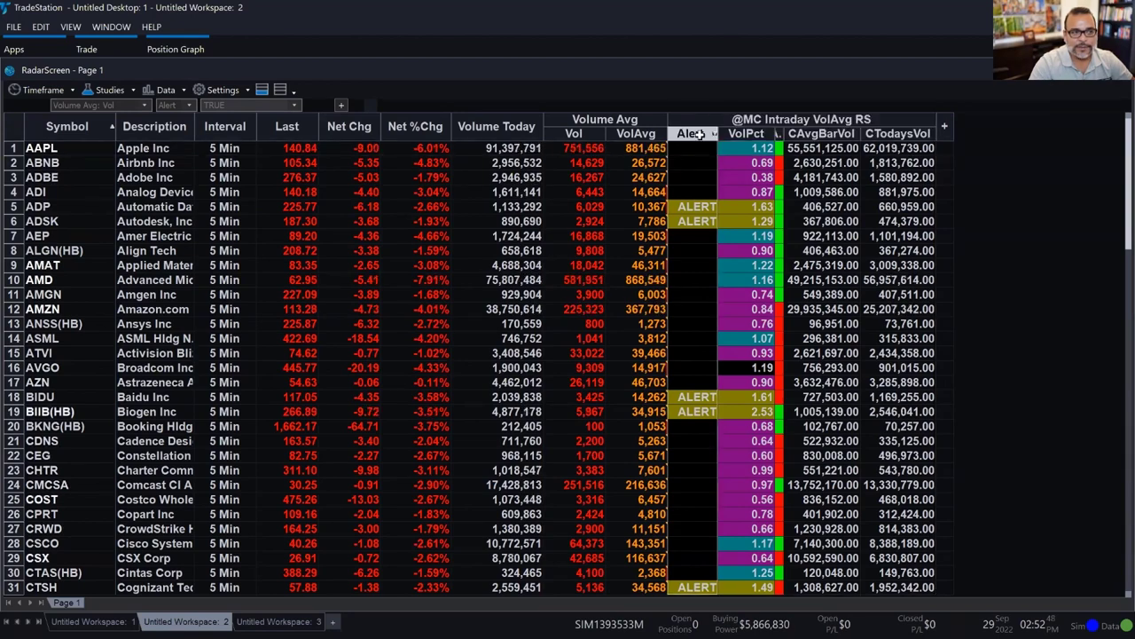
click(821, 470)
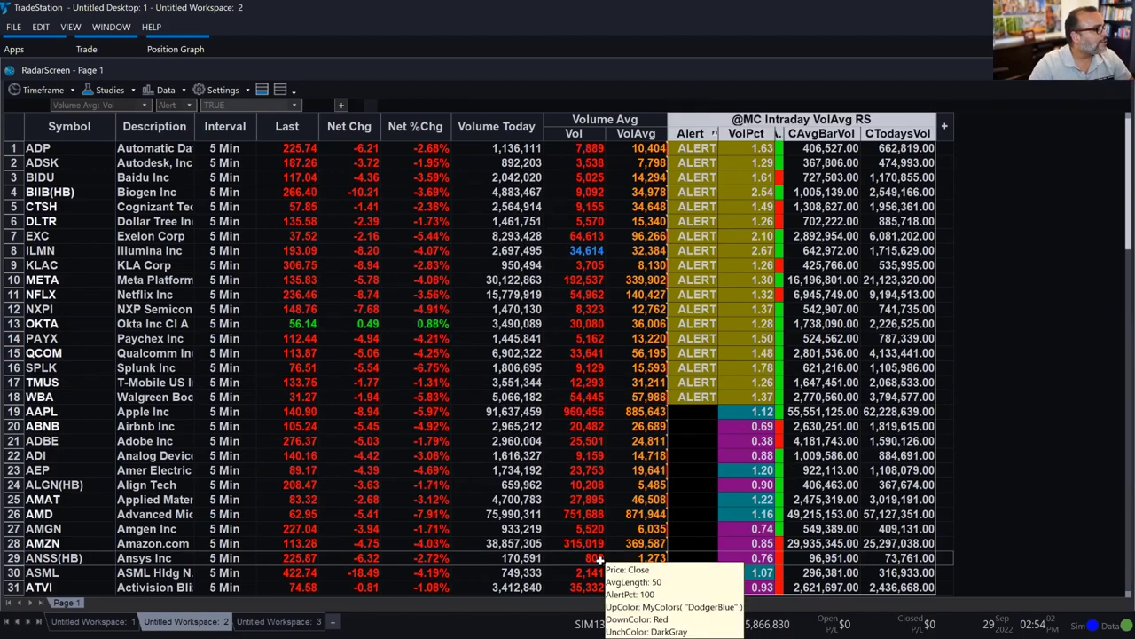
Switch the MSFT chart in the third workspace to ESZ22 and compress the bar spacing to show several sessions.
click(301, 621)
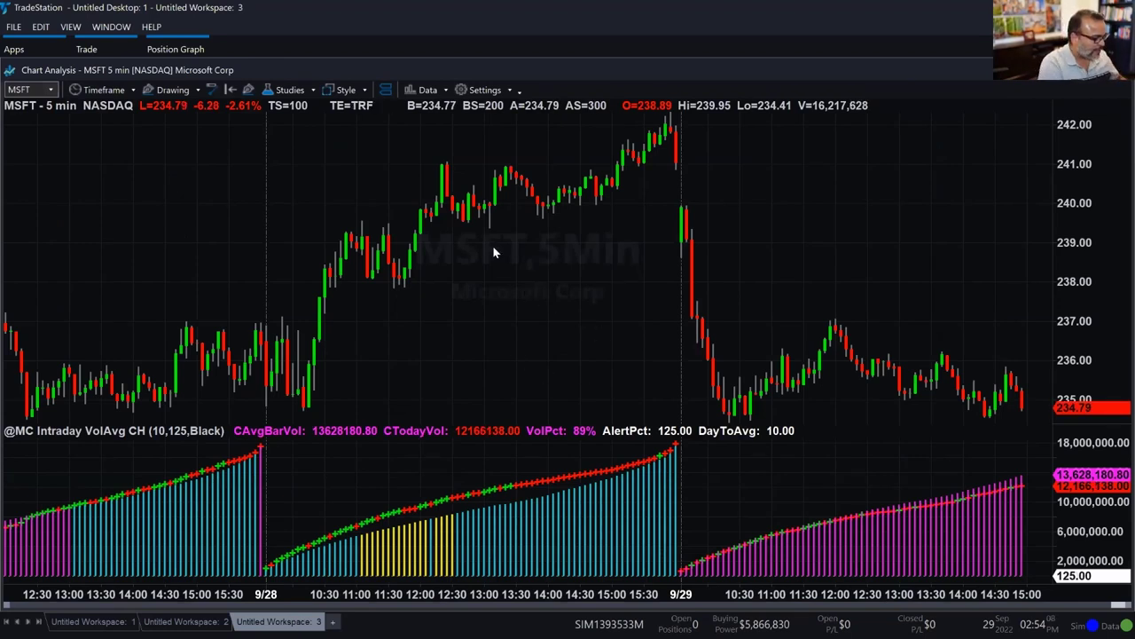
text(Es)
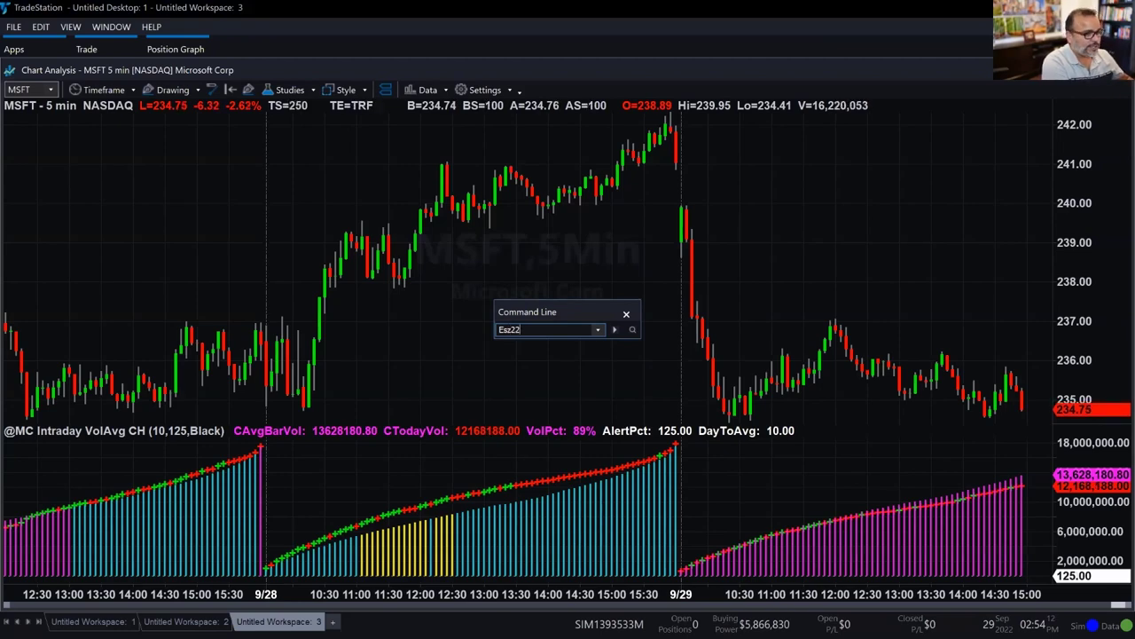
text(z22)
key(Return)
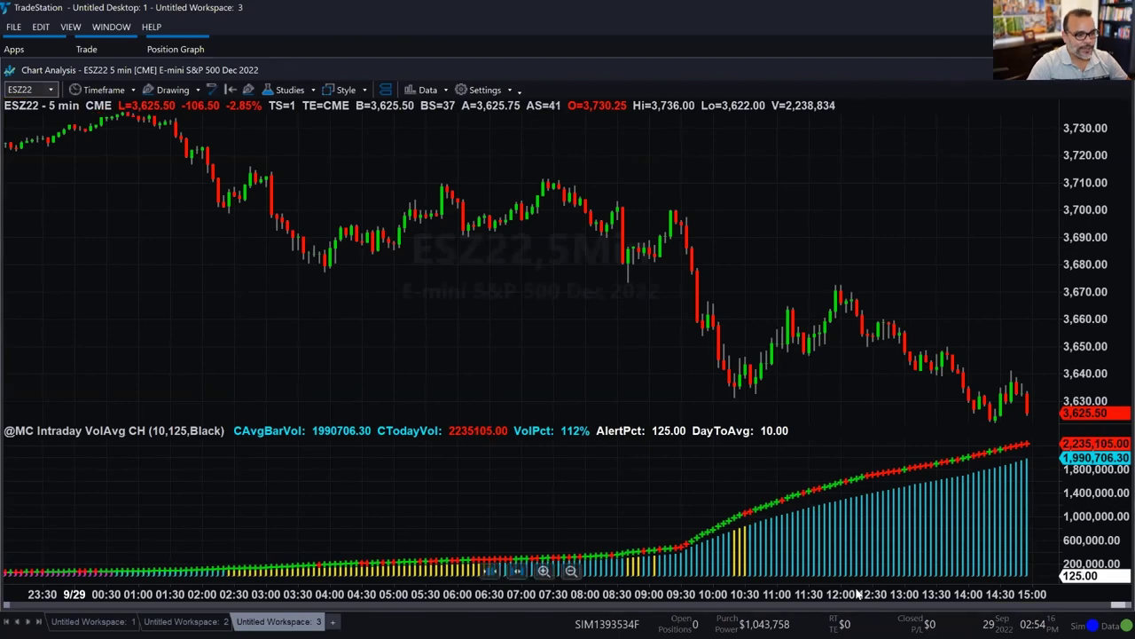
scroll(857, 577, down, 3)
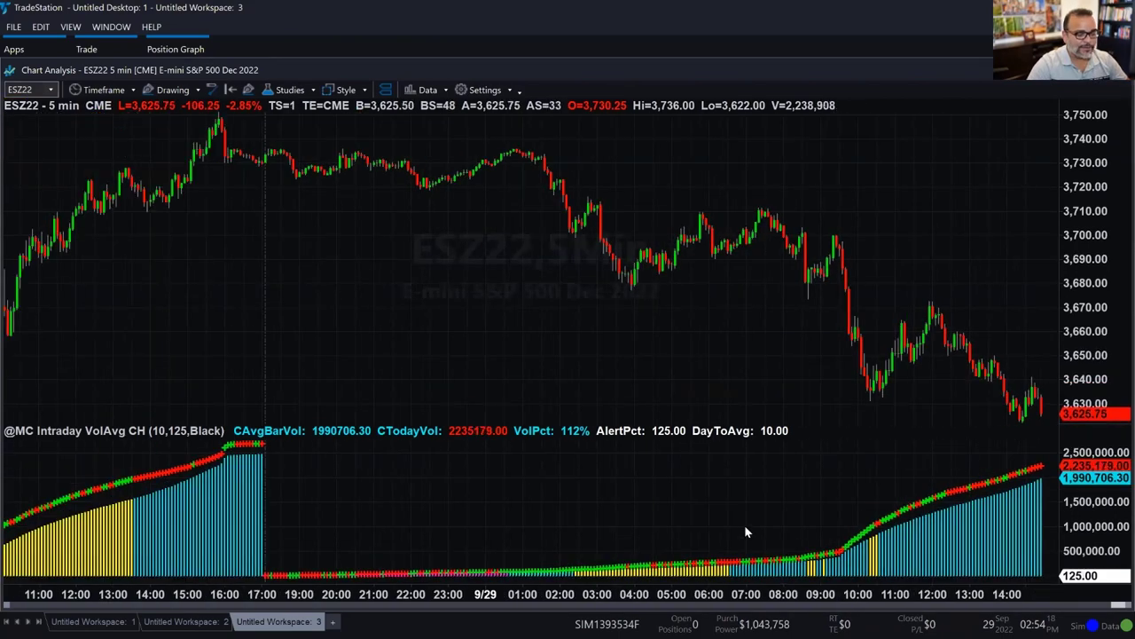
scroll(776, 479, down, 1)
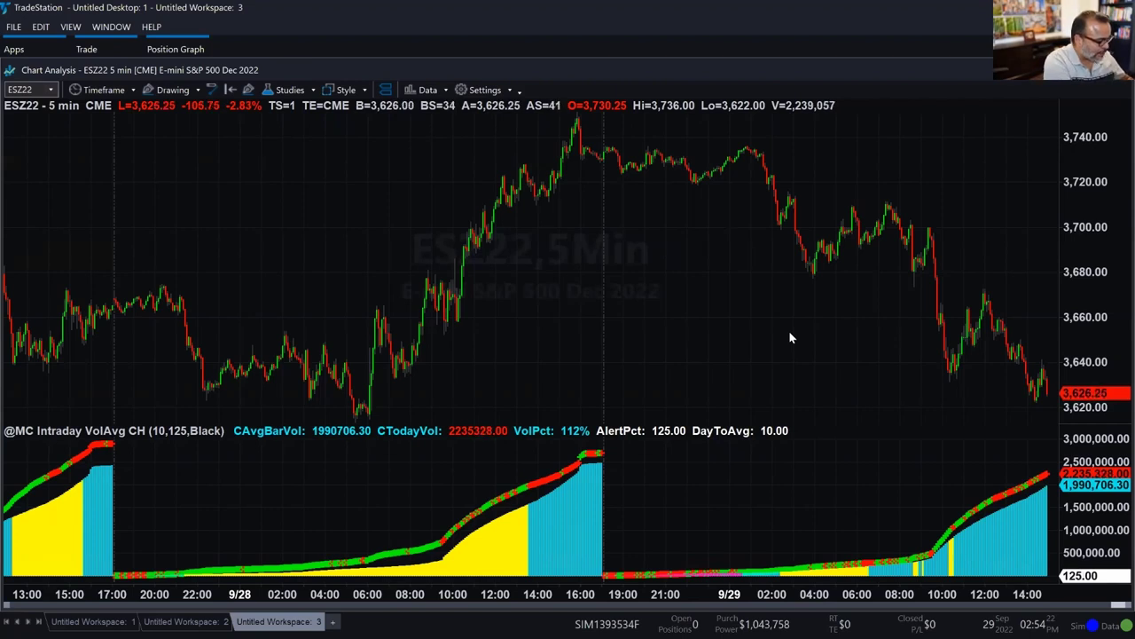
Change the ESZ22 chart's symbol to ESZ22.D to plot the day-session data with the intraday volume average.
text(es)
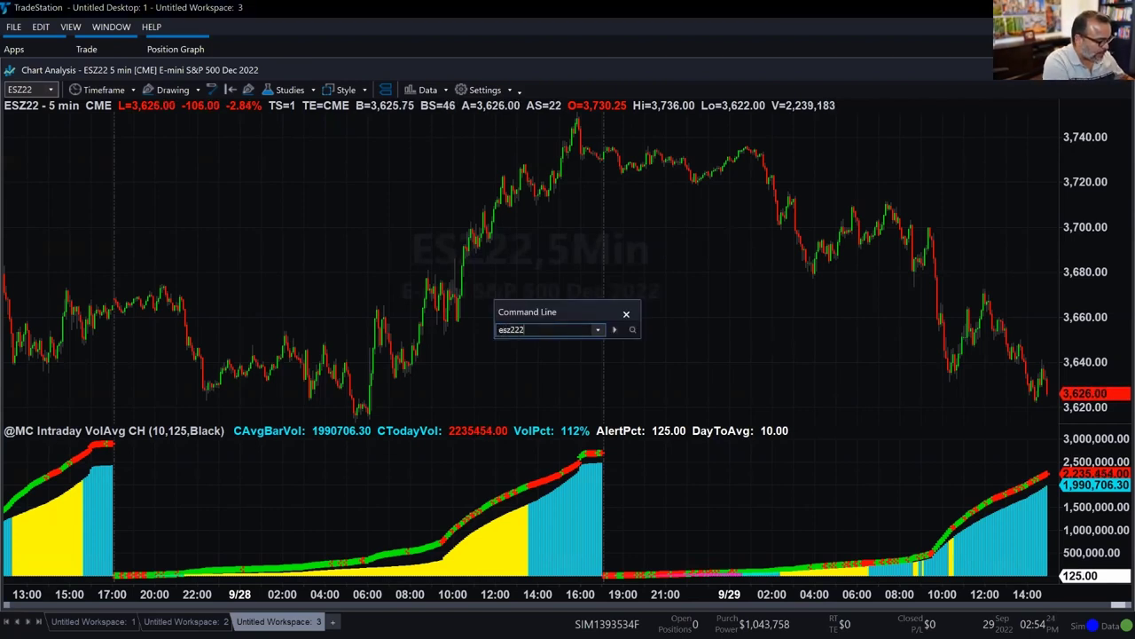
text(z22.d)
key(Return)
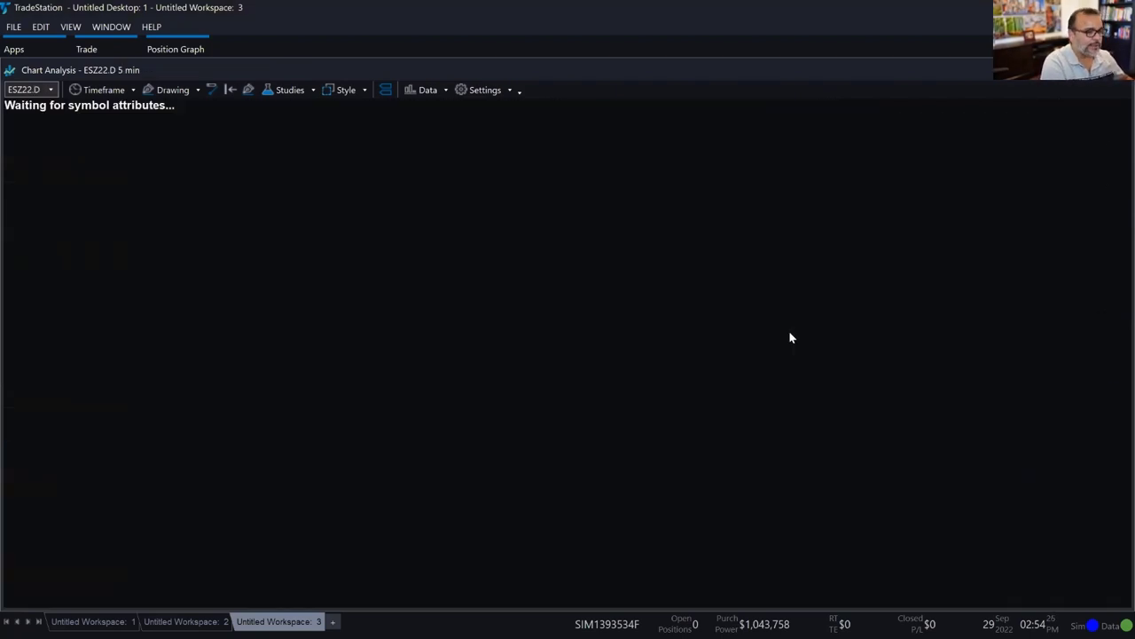
scroll(789, 331, up, 6)
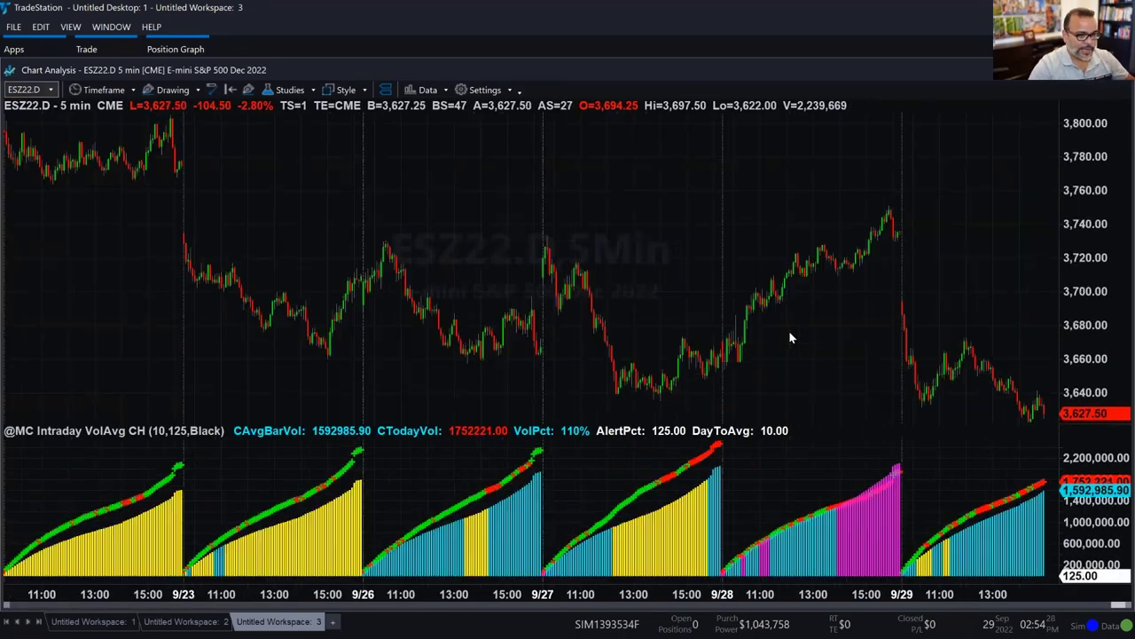